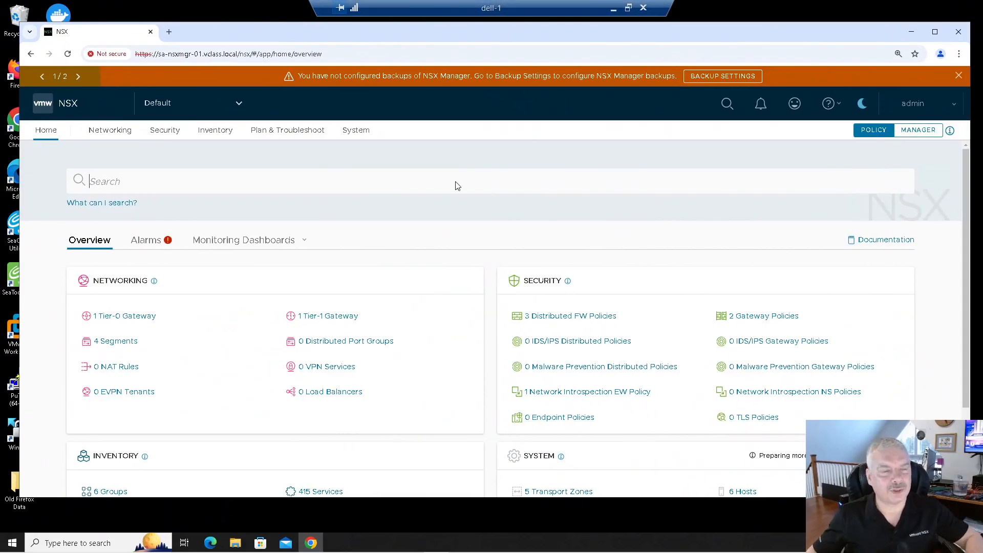
- Browse the networking overview, the Tier-1 gateways list and the segments list
{"action": "left_click", "coordinate": [448, 186]}
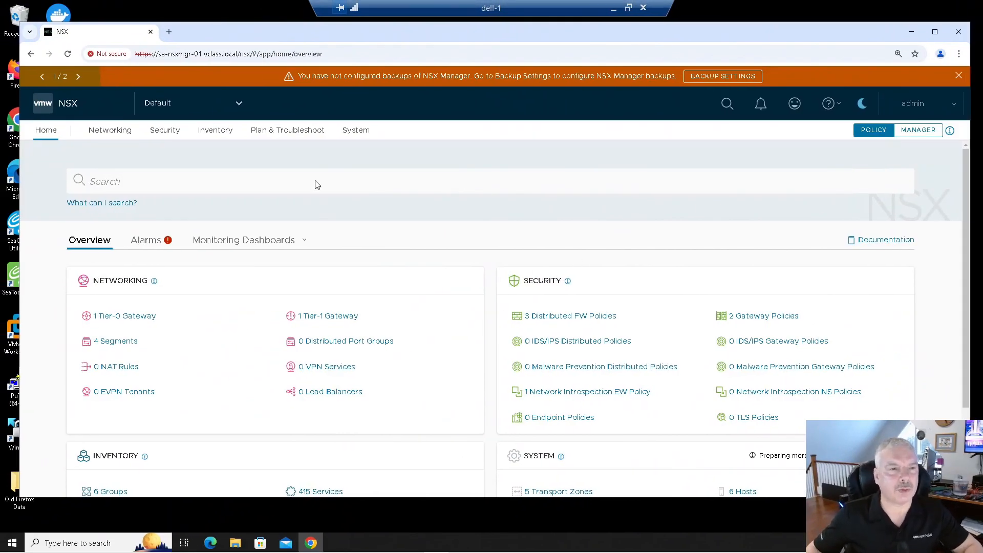
{"action": "left_click", "coordinate": [111, 134]}
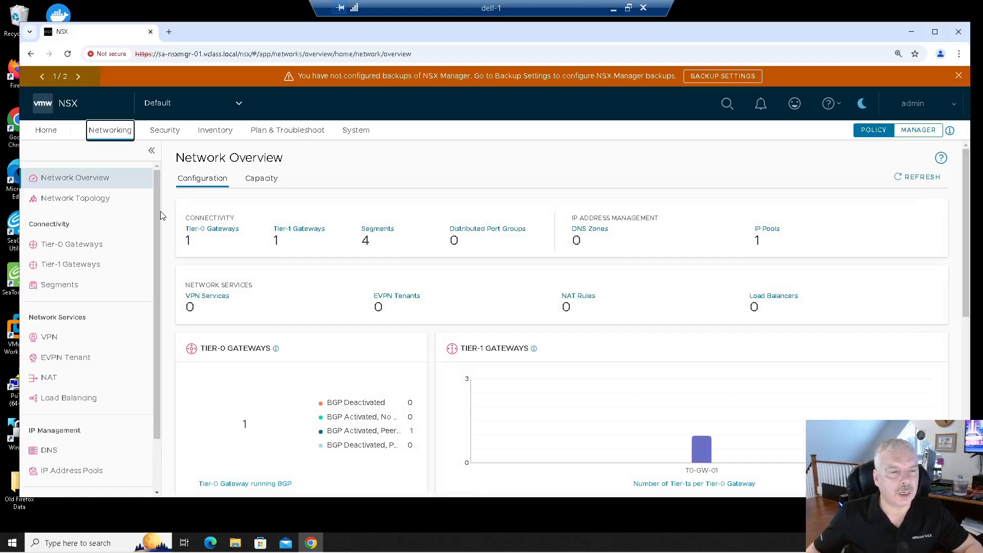
{"action": "left_click", "coordinate": [124, 249]}
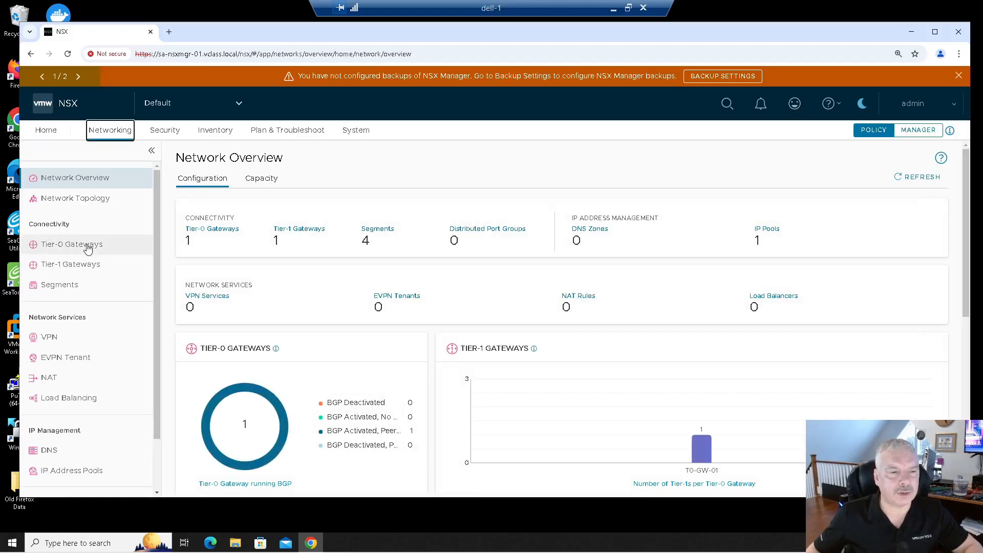
{"action": "left_click", "coordinate": [77, 267]}
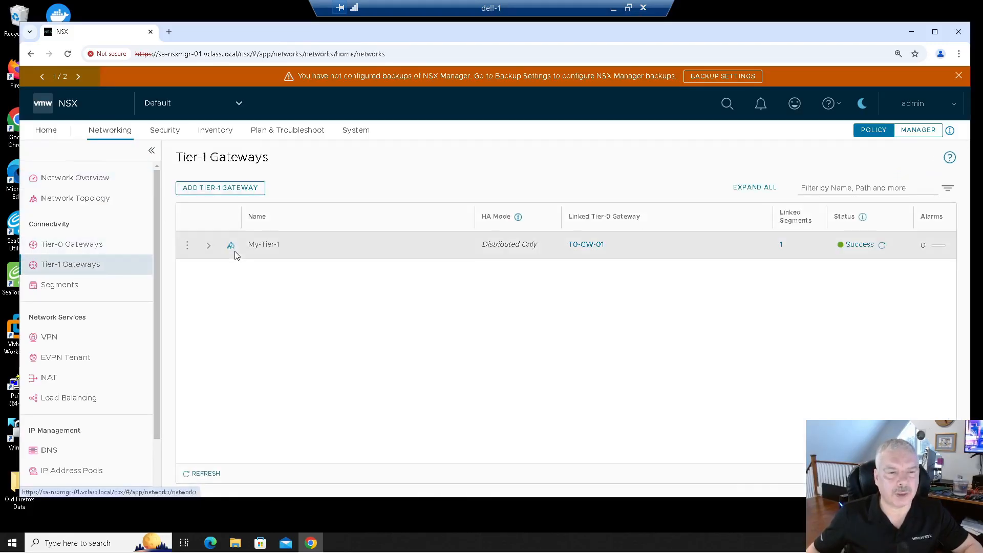
{"action": "left_click", "coordinate": [70, 286]}
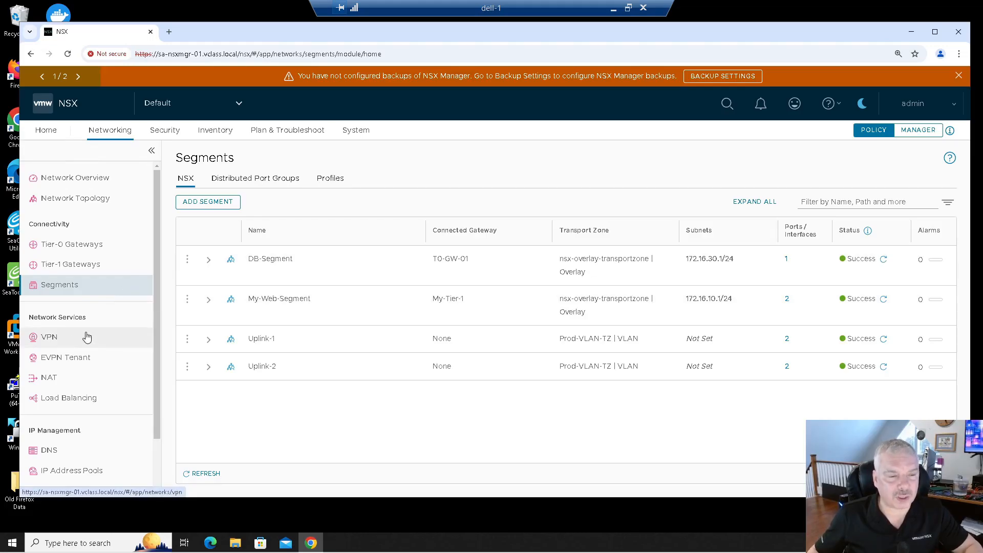
- Open NAT and select the My-Tier-1 gateway
{"action": "left_click", "coordinate": [71, 384]}
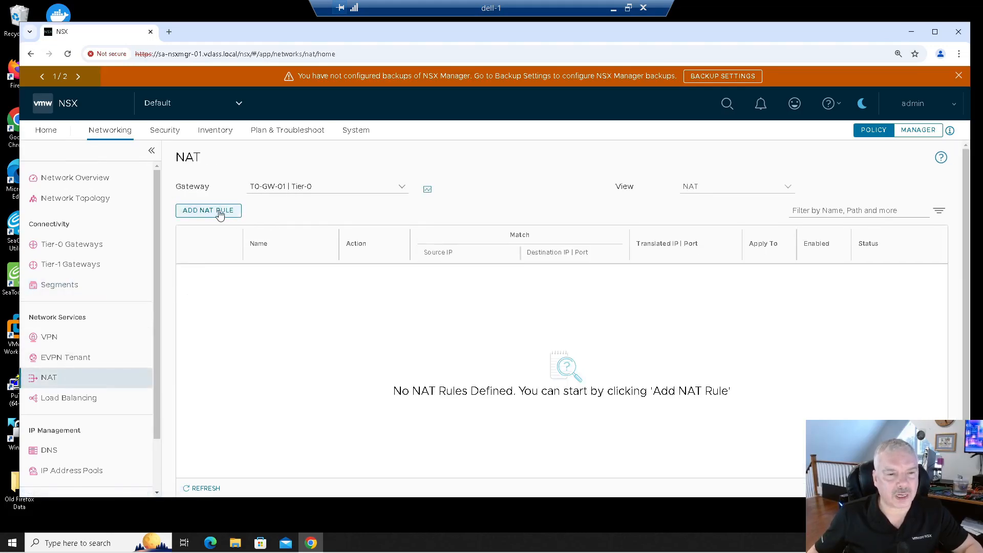
{"action": "left_click", "coordinate": [271, 188]}
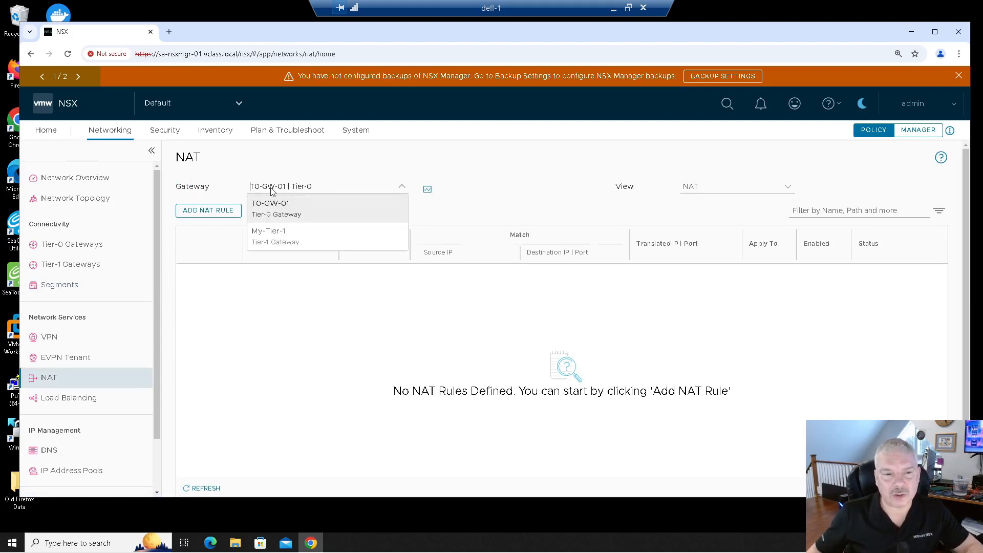
{"action": "left_click", "coordinate": [268, 240]}
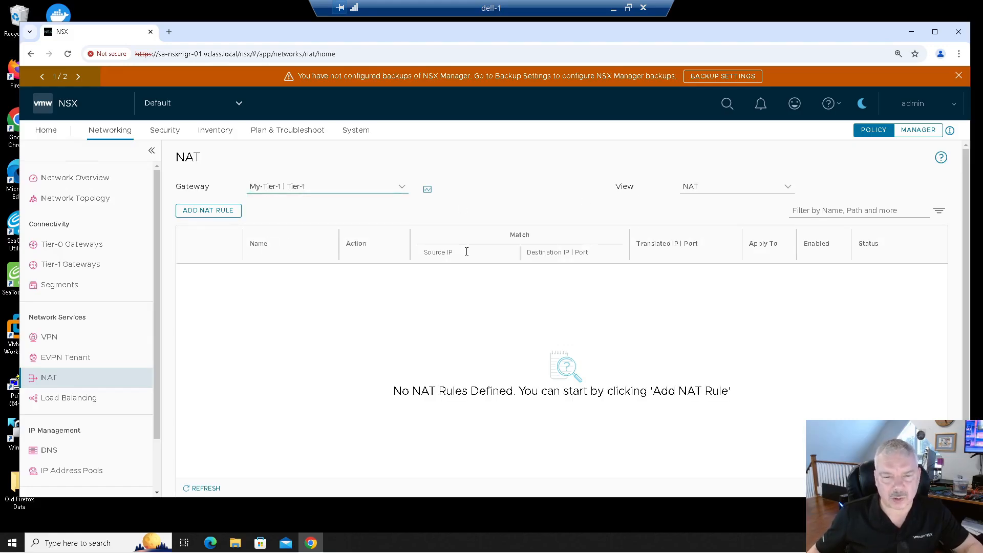
- Add a new NAT rule in the NAT view named MY-SNAT
{"action": "left_click", "coordinate": [698, 188]}
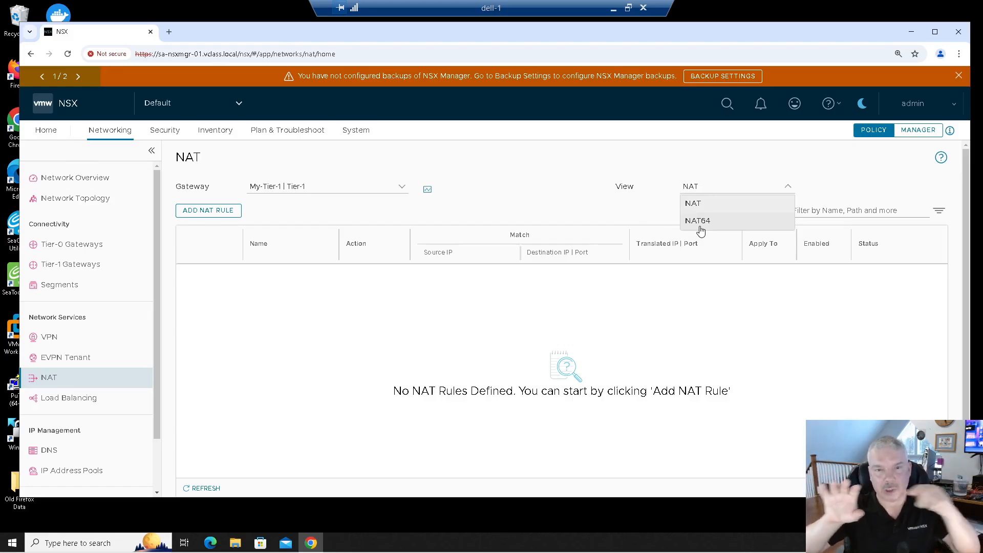
{"action": "left_click", "coordinate": [685, 205]}
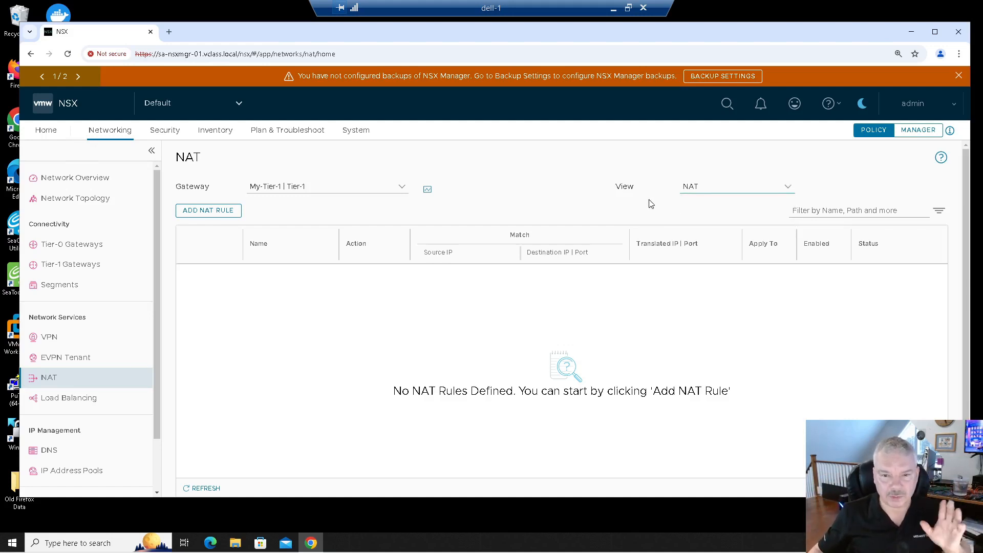
{"action": "left_click", "coordinate": [198, 216]}
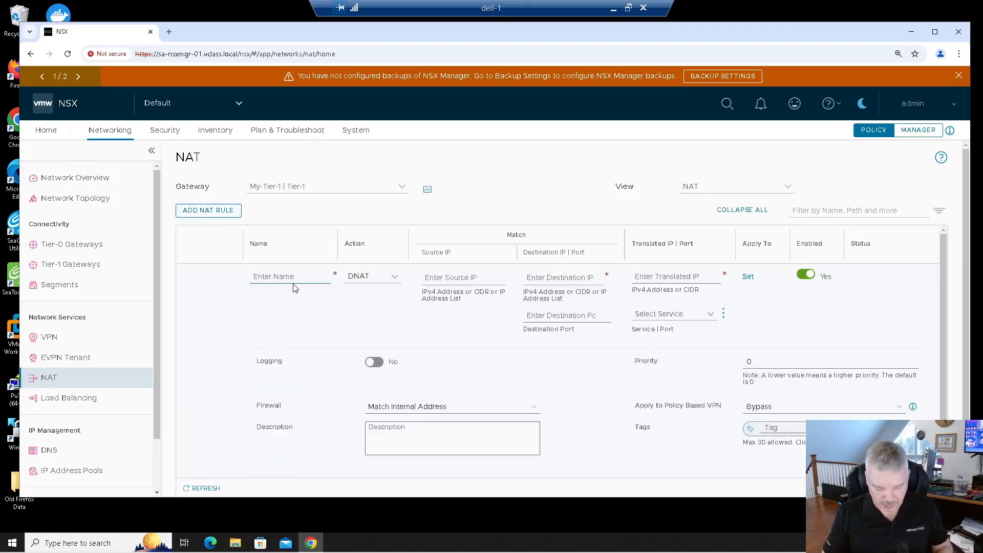
{"action": "type", "text": "SNAT-Rule"}
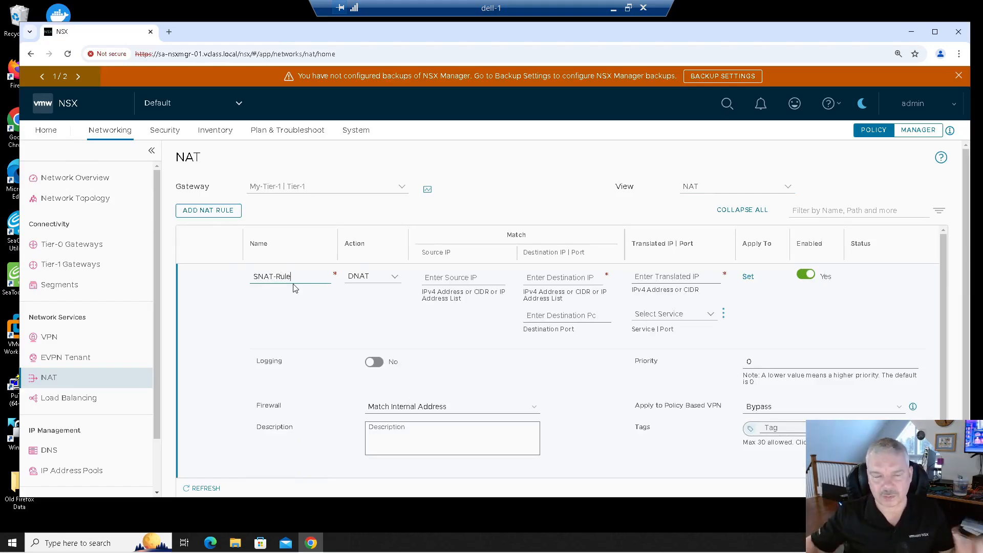
{"action": "key", "text": "BackSpace"}
{"action": "key", "text": "BackSpace"}
{"action": "key", "text": "BackSpace"}
{"action": "key", "text": "BackSpace"}
{"action": "key", "text": "BackSpace"}
{"action": "key", "text": "BackSpace"}
{"action": "type", "text": "MY-SNAT"}
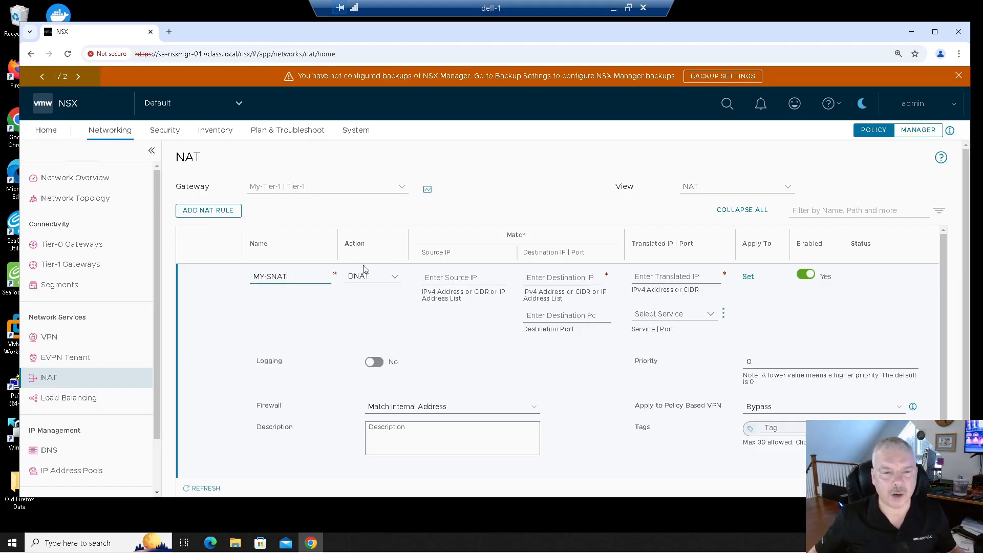
- Set the rule's action to SNAT and its source IP to 172.16.10.0/24
{"action": "left_click", "coordinate": [372, 278]}
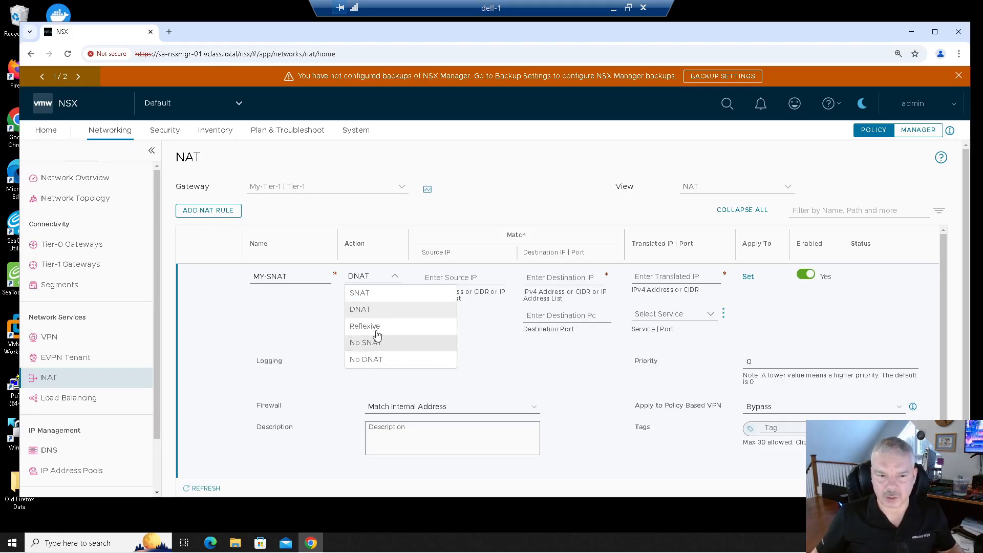
{"action": "left_click", "coordinate": [369, 293]}
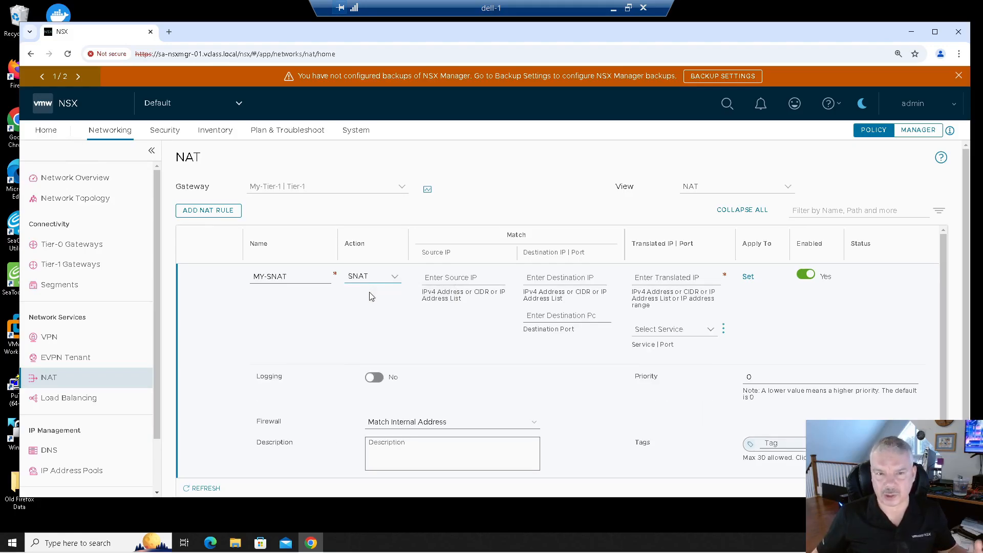
{"action": "left_click", "coordinate": [438, 277]}
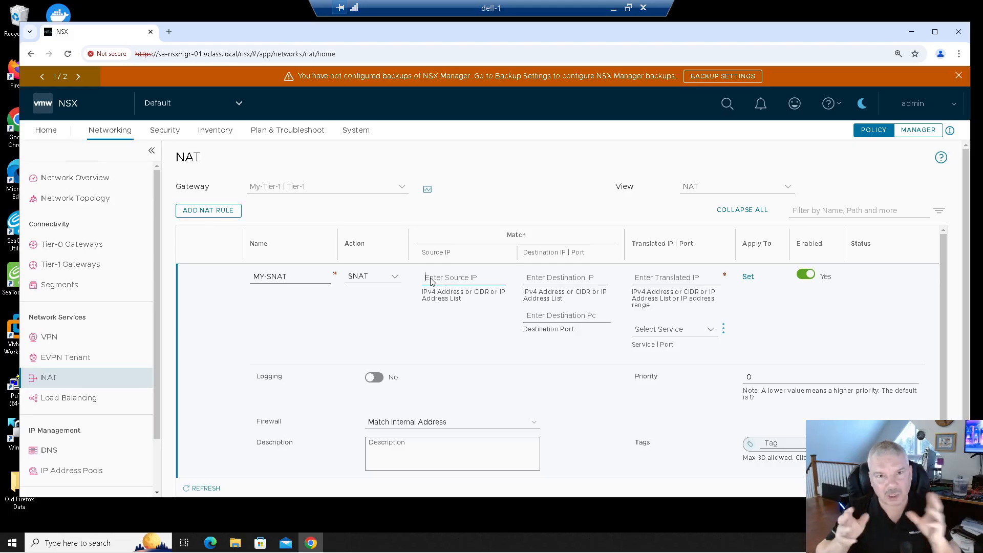
{"action": "left_click_drag", "start_coordinate": [473, 292], "coordinate": [494, 296]}
{"action": "left_click", "coordinate": [447, 281]}
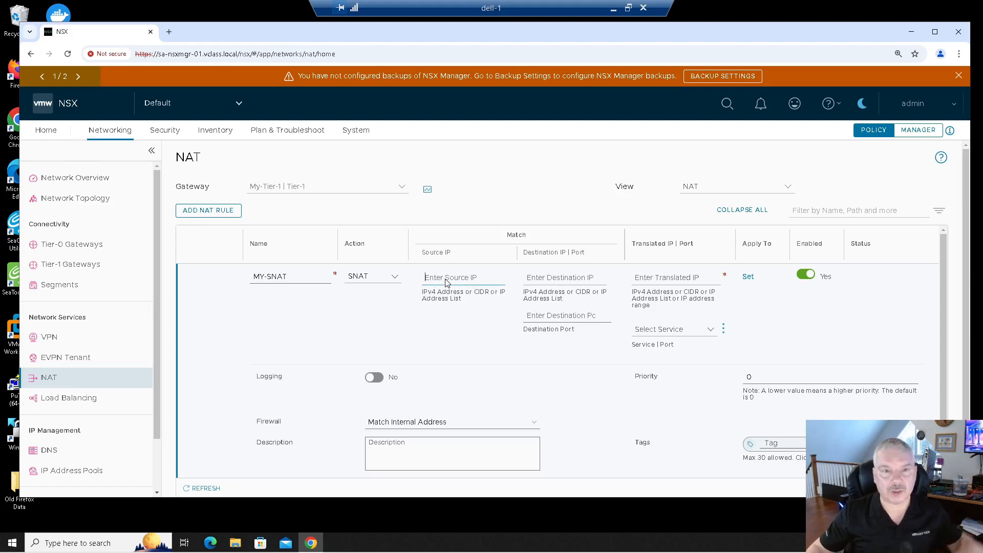
{"action": "type", "text": "1"}
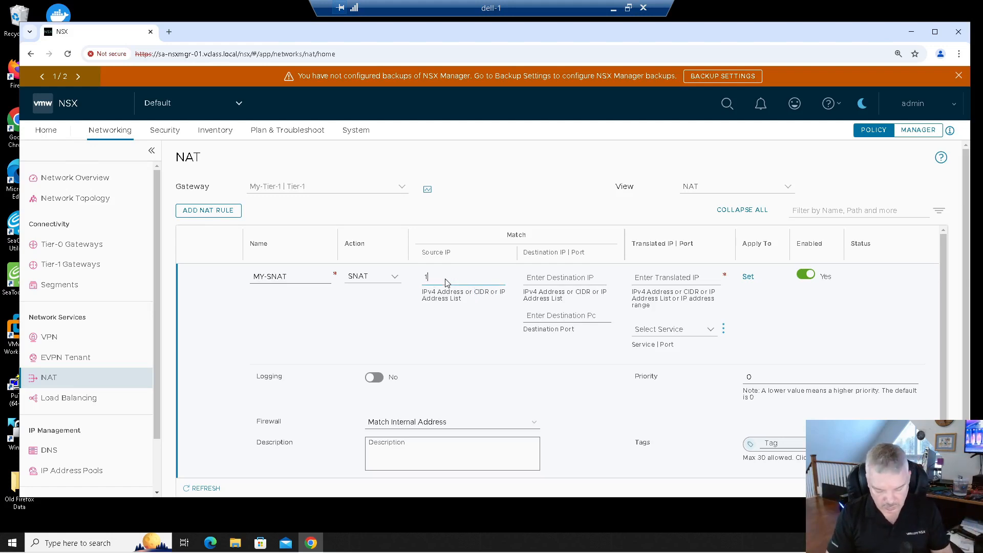
{"action": "type", "text": "72.16.10"}
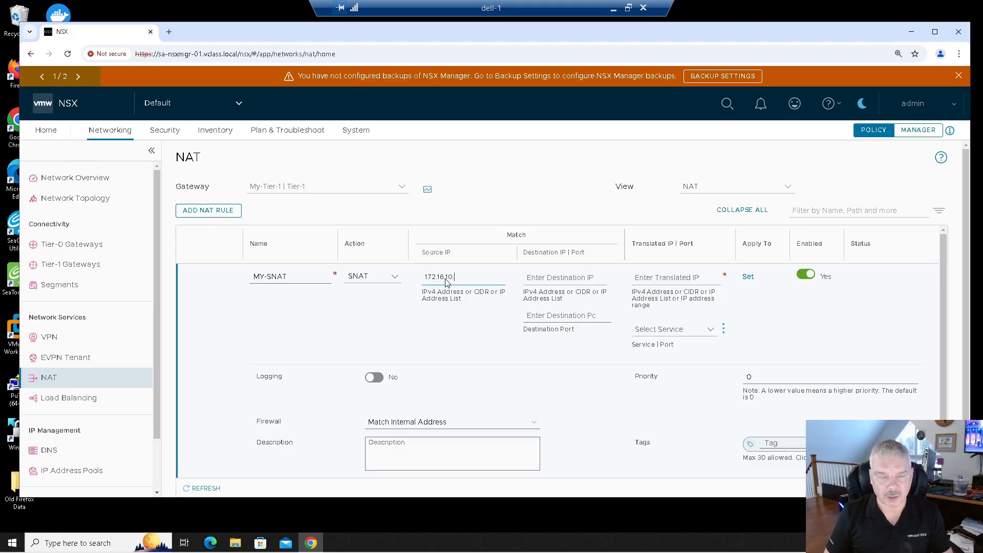
{"action": "type", "text": ".0/24"}
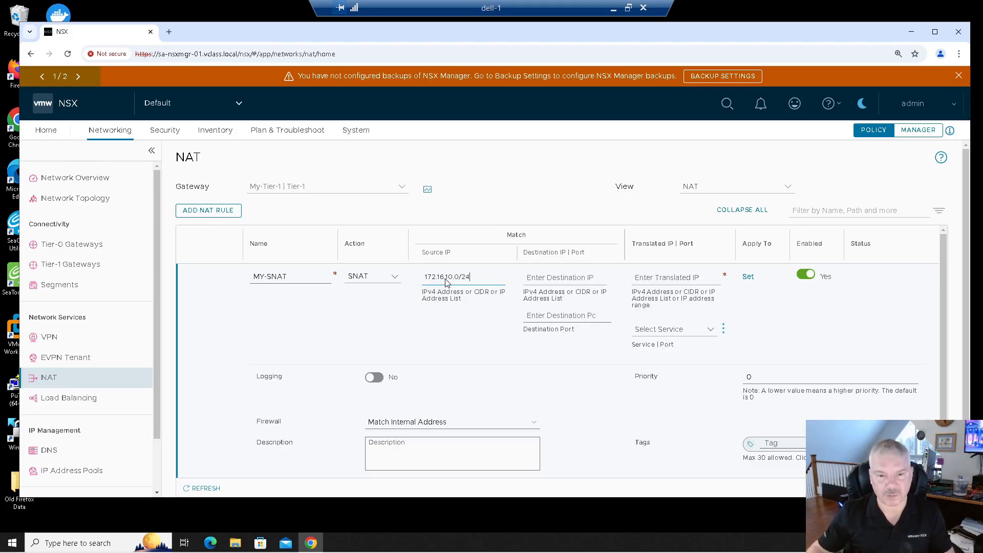
- Set the rule's translated IP to 20.20.20.1
{"action": "left_click", "coordinate": [640, 277]}
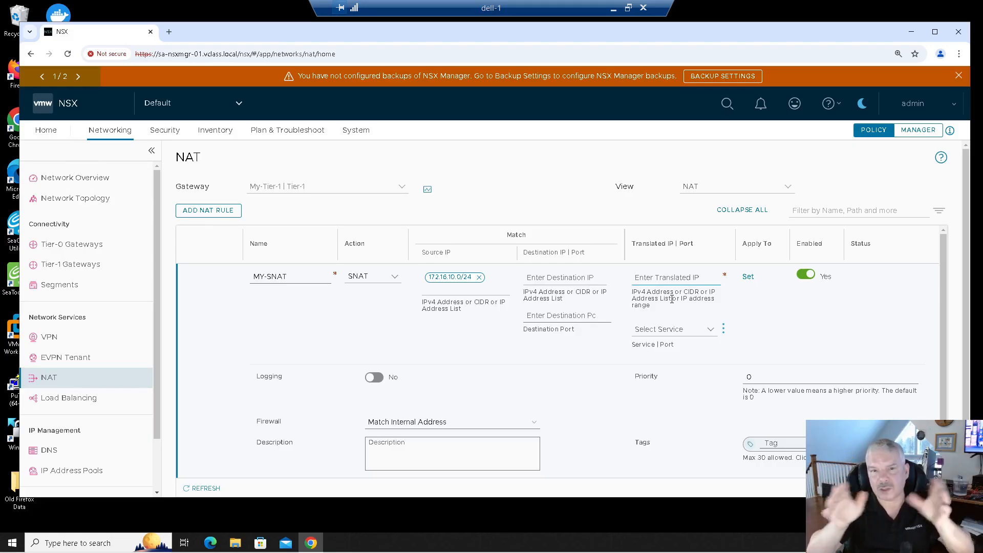
{"action": "type", "text": "20.20.20.1"}
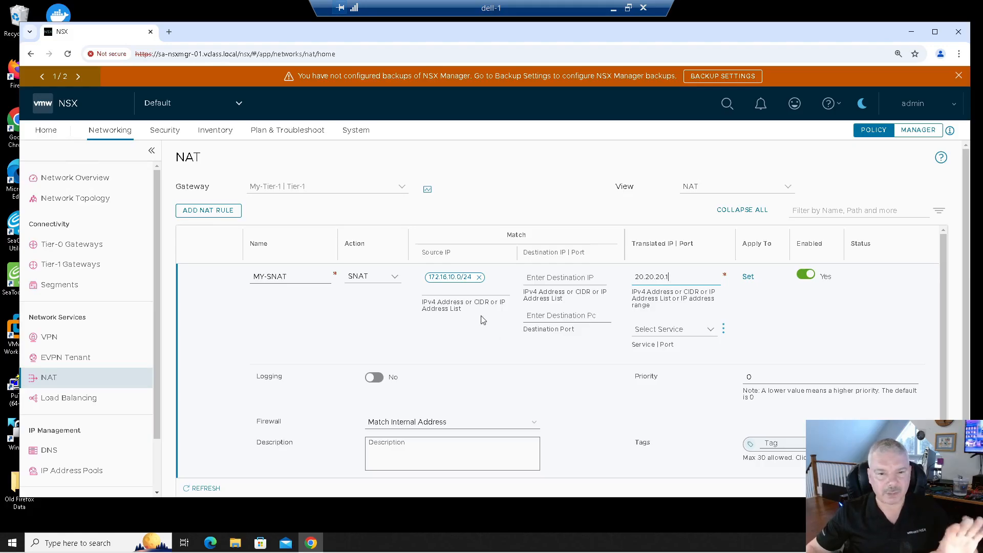
- Try to save the MY-SNAT rule and discard it
{"action": "scroll", "coordinate": [488, 352], "scroll_direction": "down", "scroll_amount": 1}
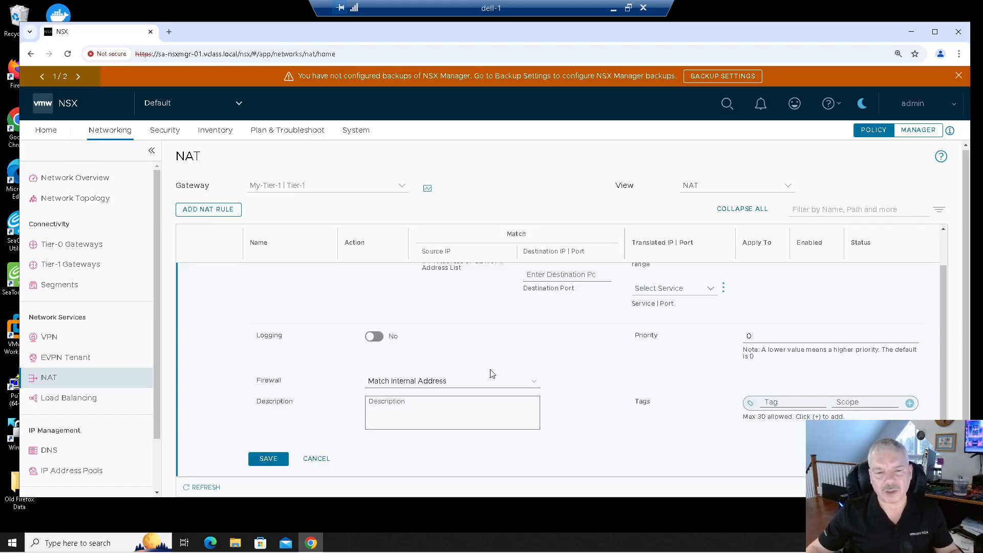
{"action": "left_click", "coordinate": [424, 382]}
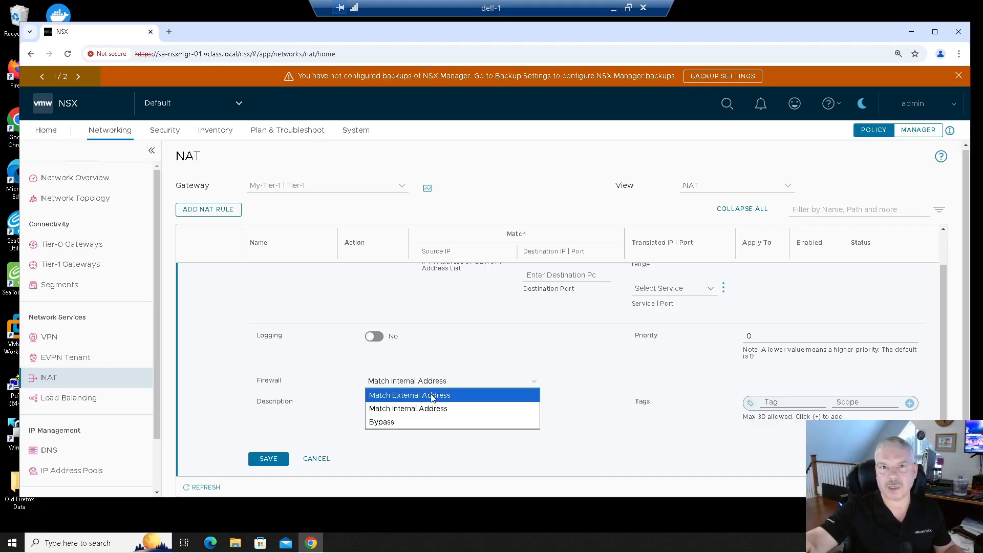
{"action": "left_click", "coordinate": [440, 357]}
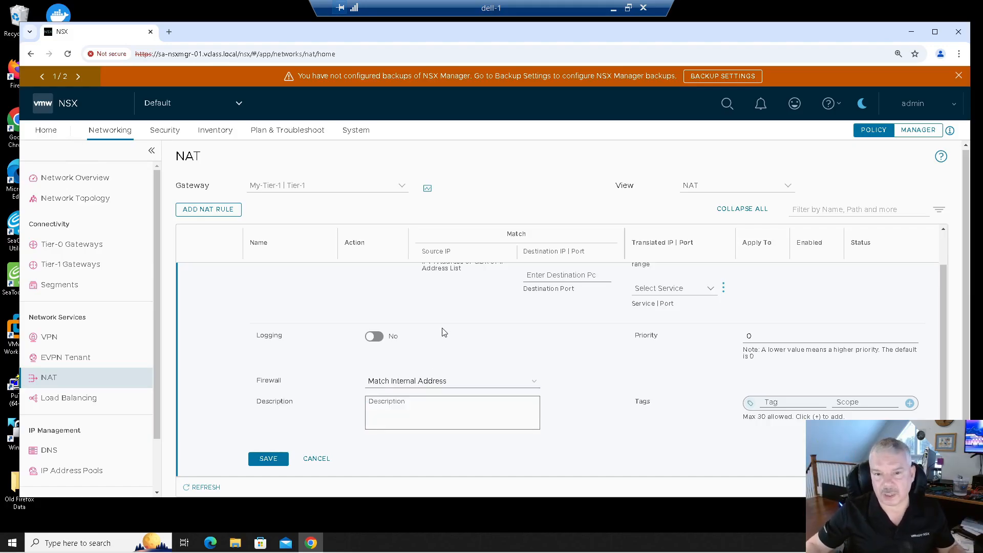
{"action": "scroll", "coordinate": [447, 330], "scroll_direction": "up", "scroll_amount": 1}
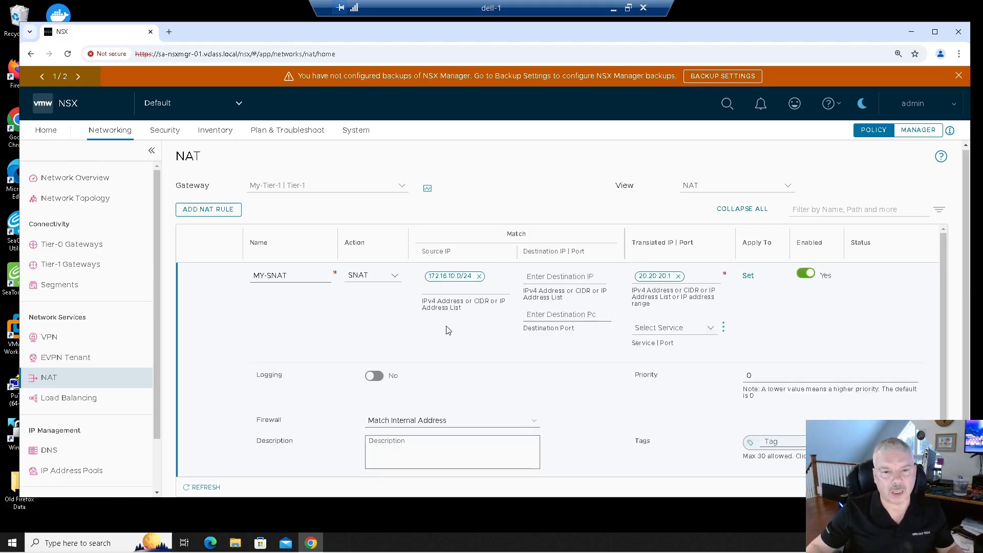
{"action": "scroll", "coordinate": [448, 330], "scroll_direction": "down", "scroll_amount": 1}
{"action": "left_click", "coordinate": [274, 461]}
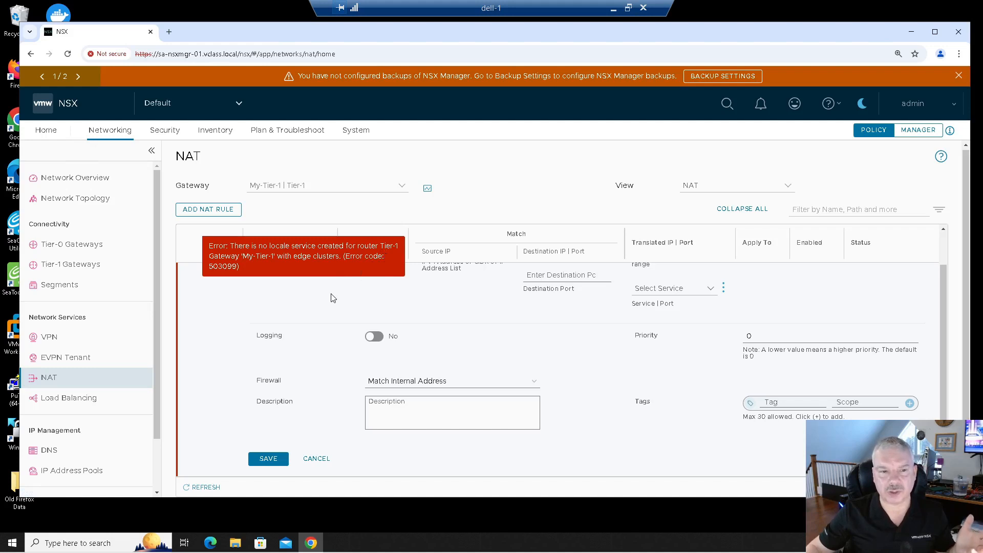
{"action": "left_click", "coordinate": [317, 459]}
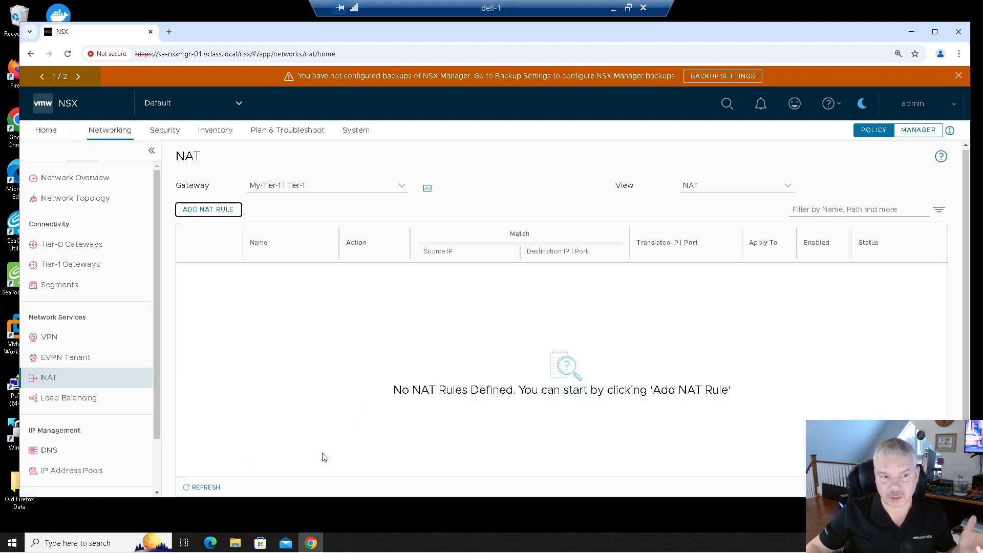
- Edit the My-Tier-1 gateway and set its HA mode to Active Standby
{"action": "left_click", "coordinate": [67, 264]}
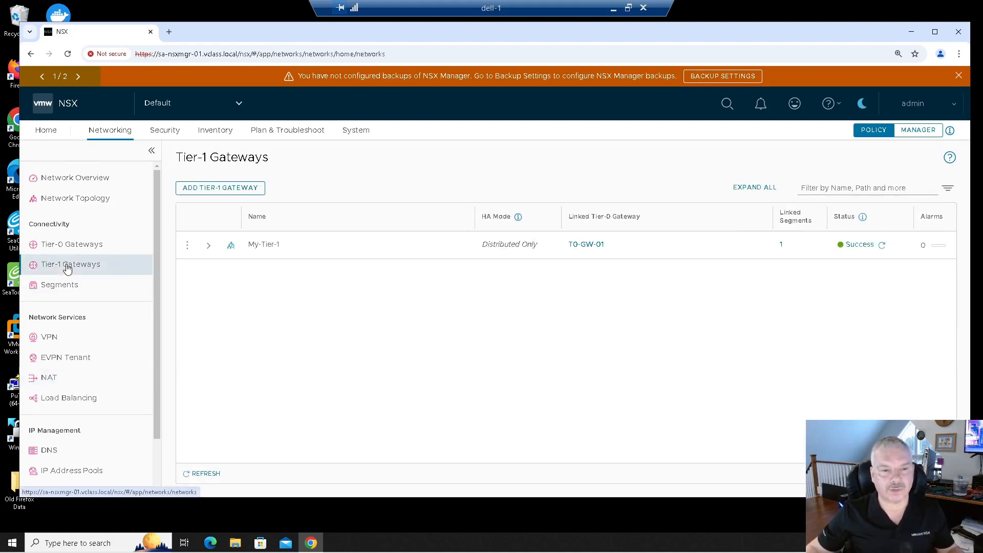
{"action": "left_click", "coordinate": [187, 246]}
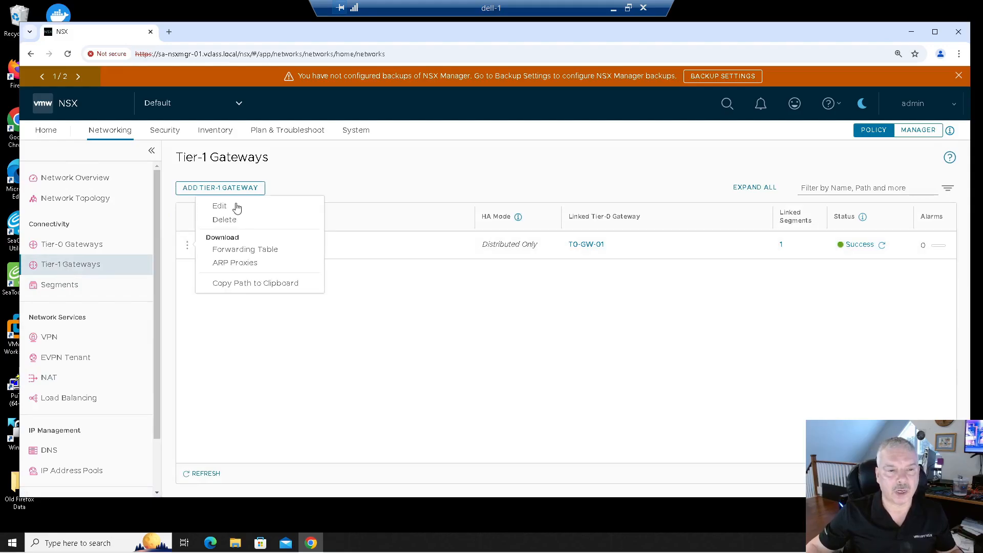
{"action": "left_click", "coordinate": [237, 206]}
{"action": "left_click", "coordinate": [507, 245]}
{"action": "left_click", "coordinate": [532, 260]}
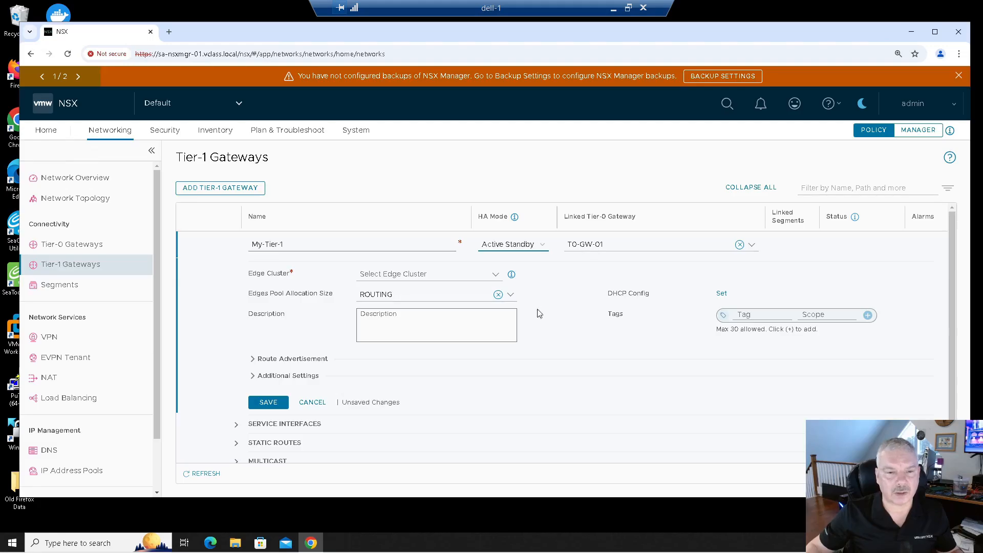
- Assign Edge-Cluster-01 to the gateway, keeping automatic edge allocation enabled
{"action": "left_click", "coordinate": [422, 277]}
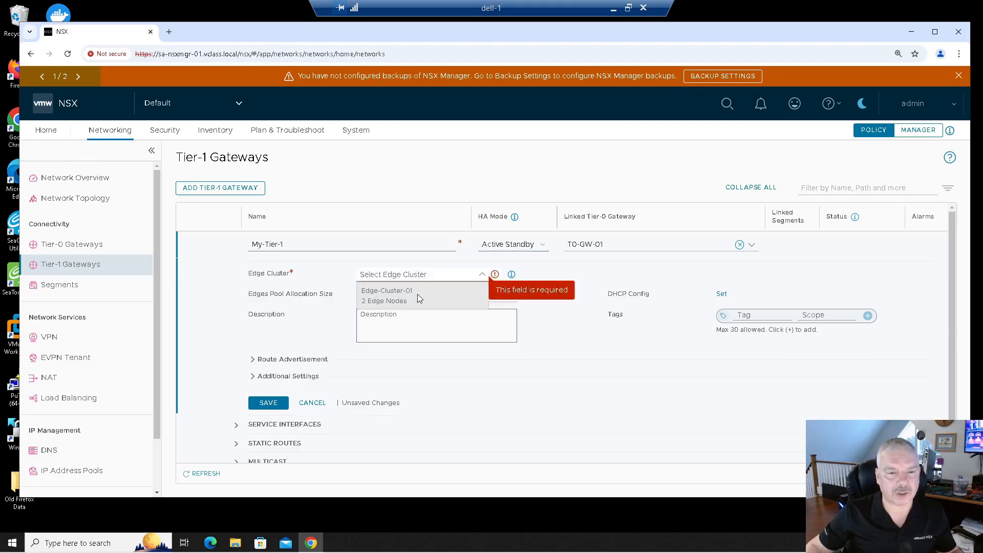
{"action": "left_click", "coordinate": [417, 296]}
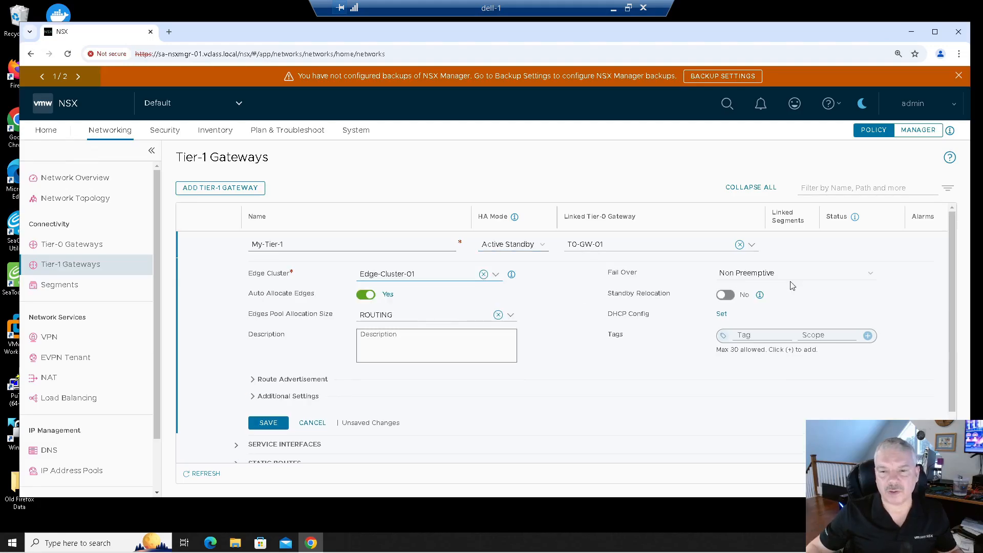
{"action": "left_click", "coordinate": [384, 296]}
{"action": "left_click", "coordinate": [404, 312]}
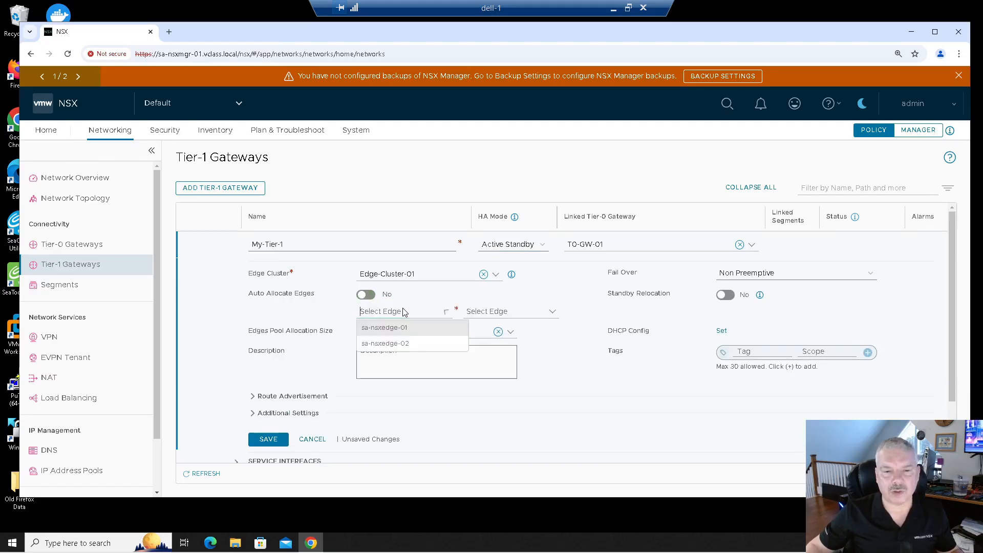
{"action": "left_click", "coordinate": [387, 292]}
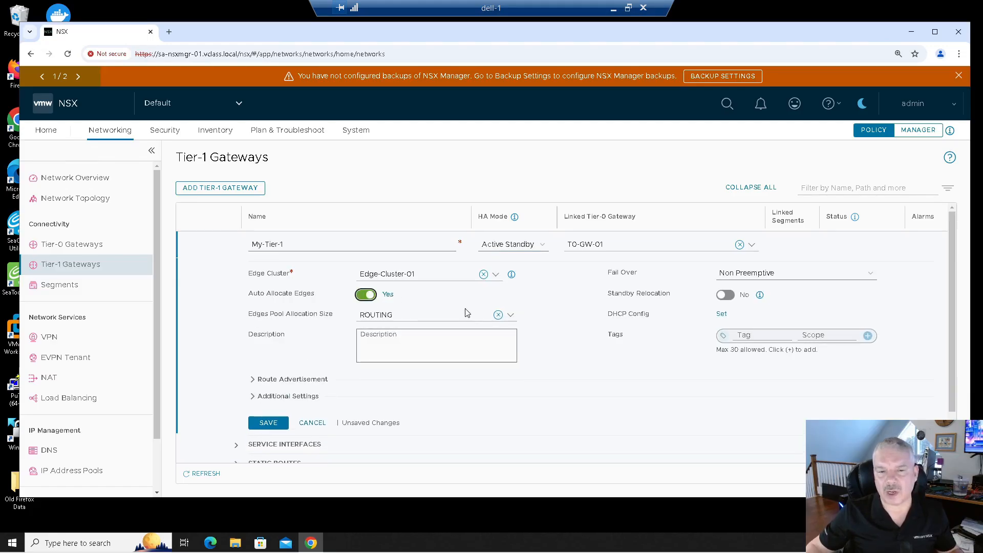
- Keep the gateway's fail over mode as Non Preemptive and save the My-Tier-1 gateway
{"action": "left_click", "coordinate": [731, 274]}
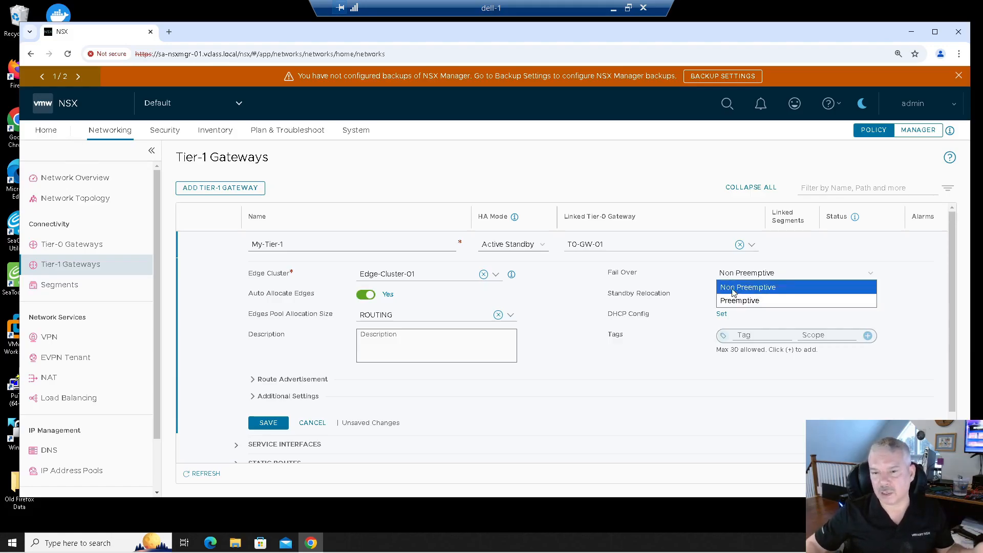
{"action": "left_click", "coordinate": [733, 293]}
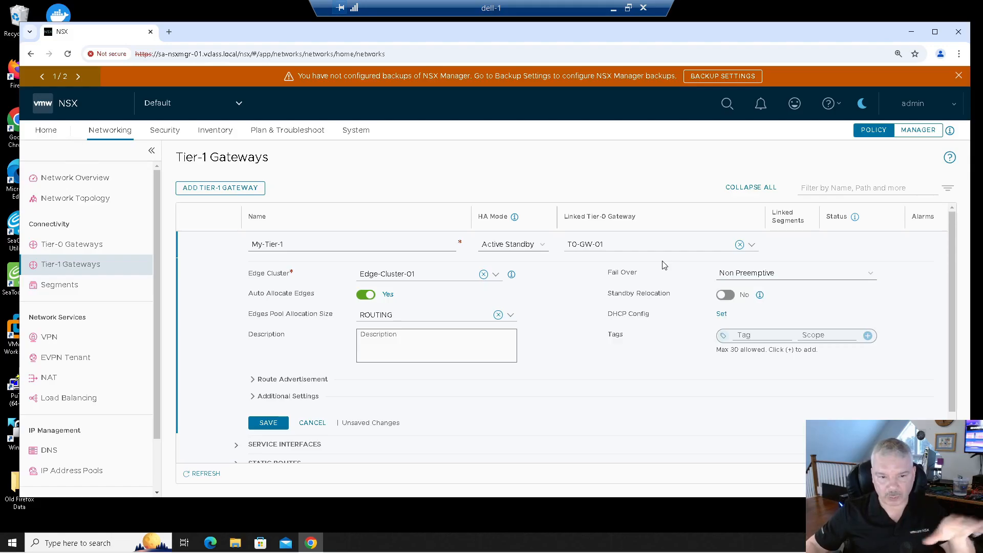
{"action": "left_click", "coordinate": [269, 425]}
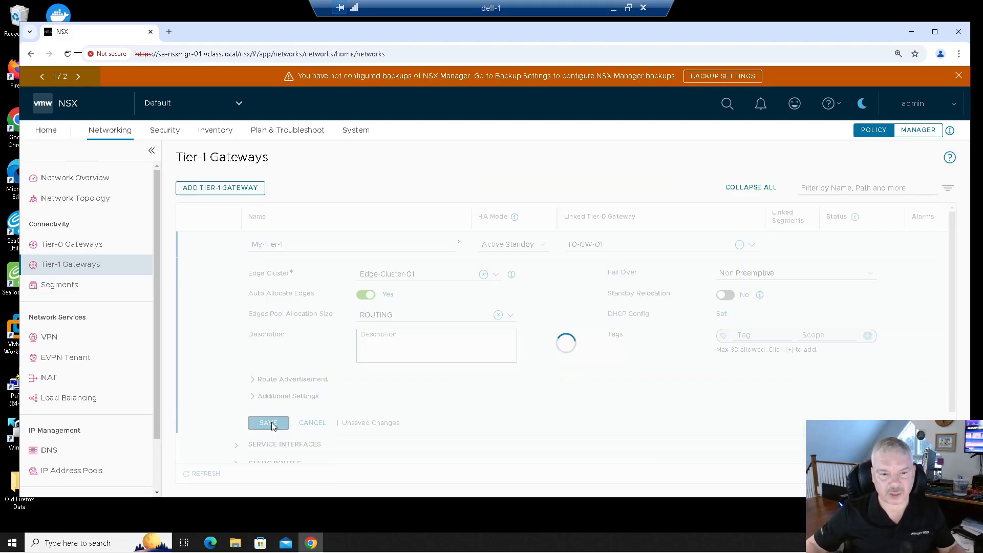
{"action": "scroll", "coordinate": [307, 390], "scroll_direction": "down", "scroll_amount": 1}
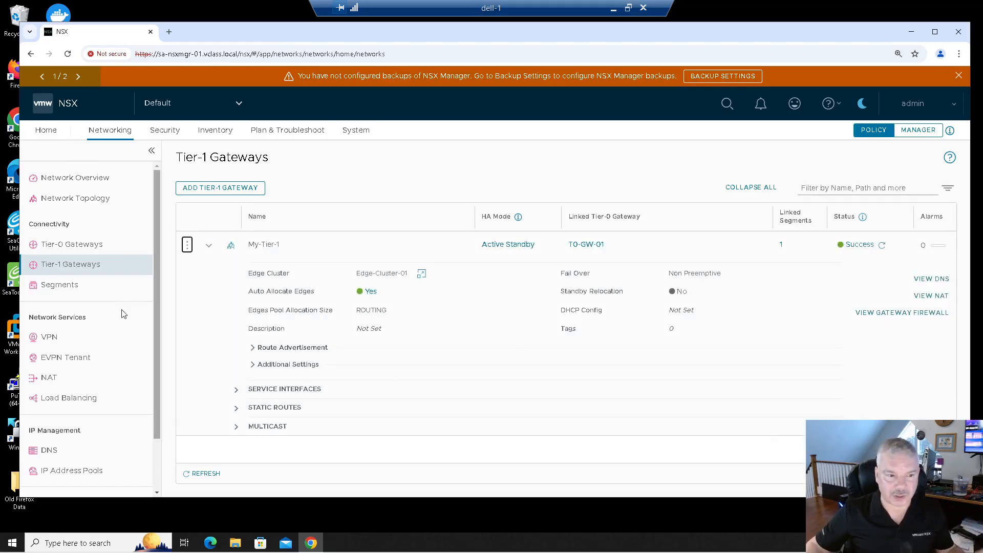
{"action": "left_click", "coordinate": [56, 377]}
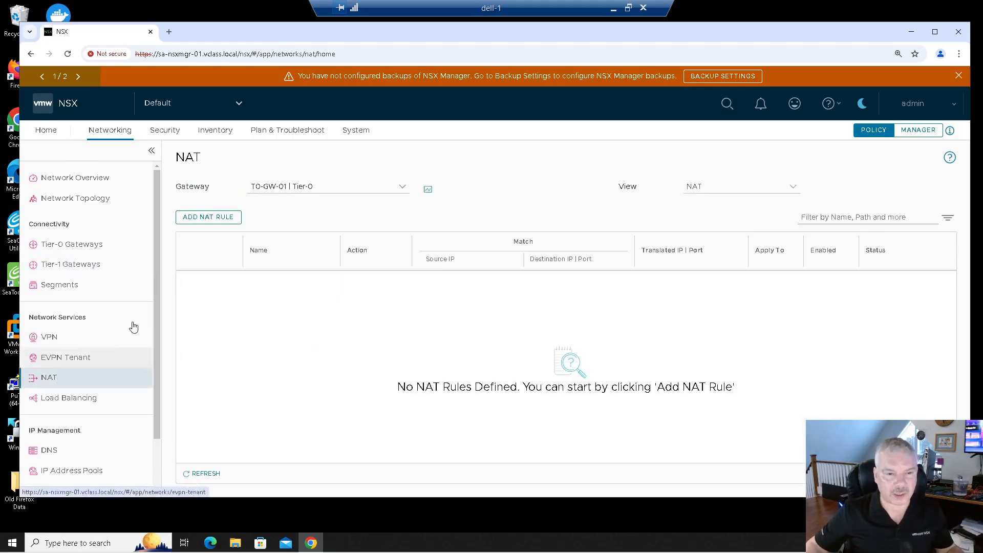
{"action": "left_click", "coordinate": [202, 214]}
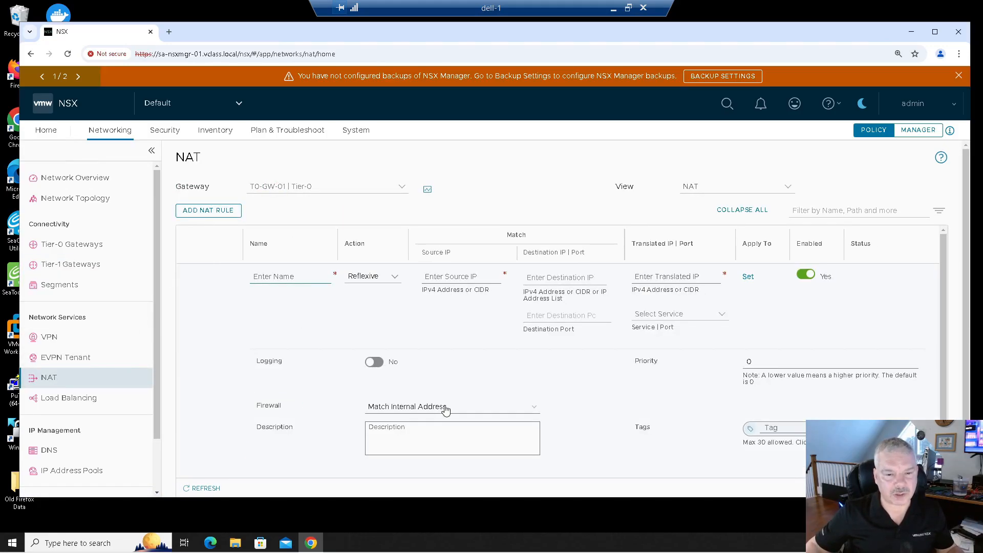
{"action": "scroll", "coordinate": [443, 408], "scroll_direction": "down", "scroll_amount": 1}
{"action": "left_click", "coordinate": [305, 461]}
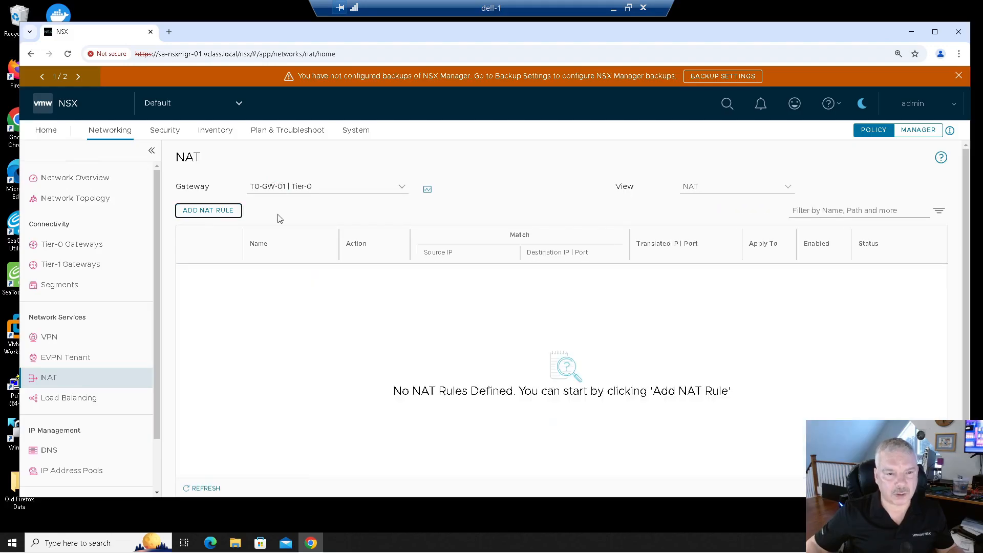
- Switch NAT to the My-Tier-1 gateway and add a rule named MY-SNAT with action SNAT
{"action": "left_click", "coordinate": [275, 188]}
{"action": "left_click", "coordinate": [281, 241]}
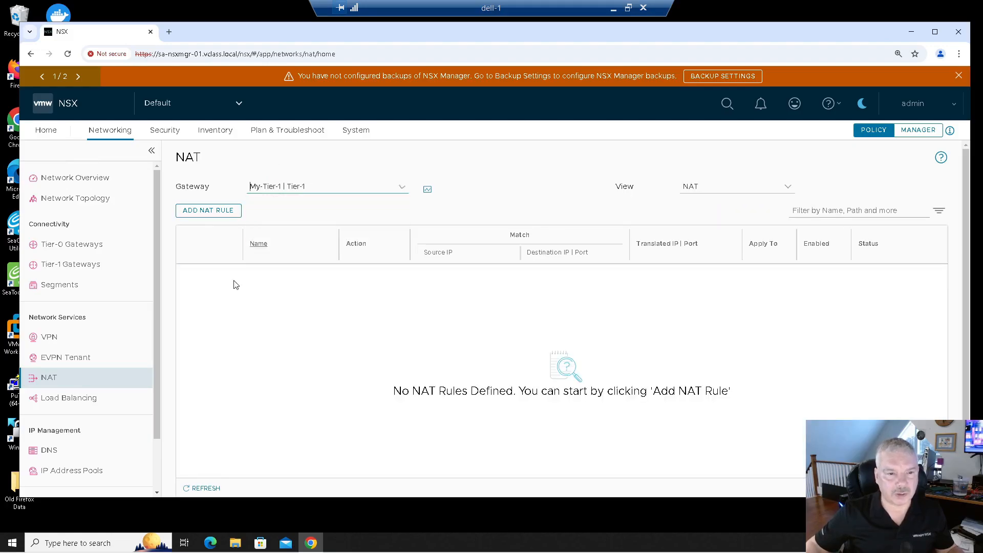
{"action": "left_click", "coordinate": [196, 218]}
{"action": "type", "text": "MY-SNAT"}
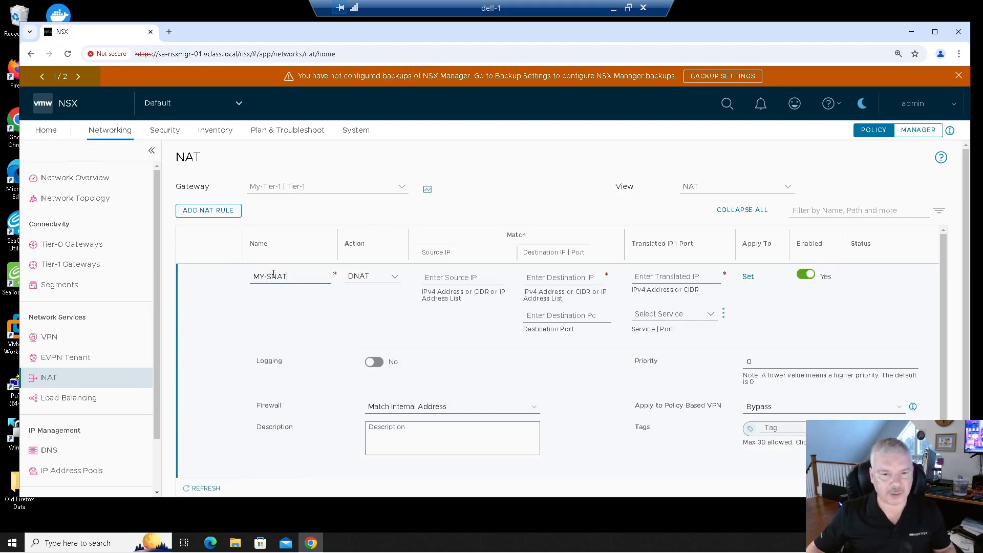
{"action": "left_click", "coordinate": [379, 279]}
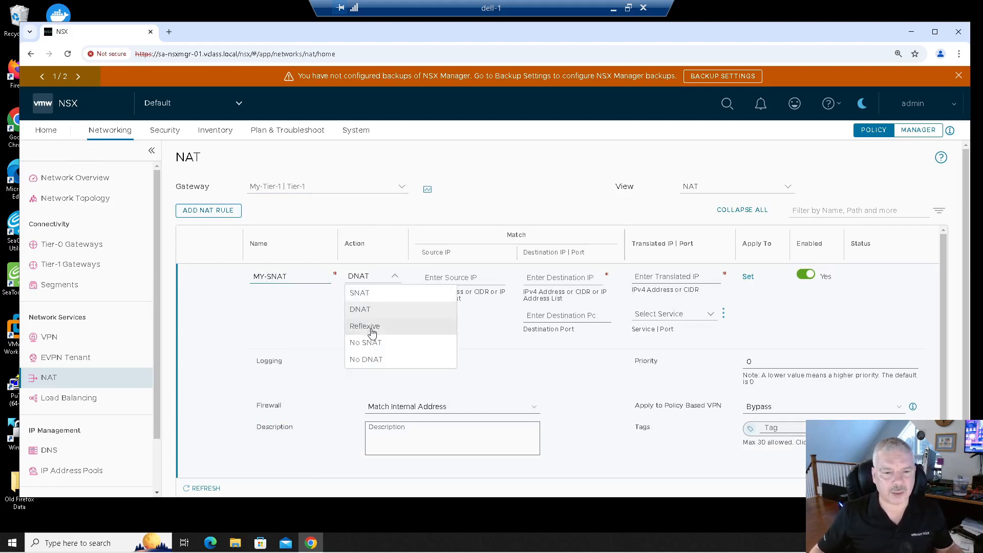
{"action": "left_click", "coordinate": [367, 293]}
- Set the rule's source IP to 172.16.10.0/24 and translated IP to 20.20.20.1, and save the rule
{"action": "left_click", "coordinate": [429, 281]}
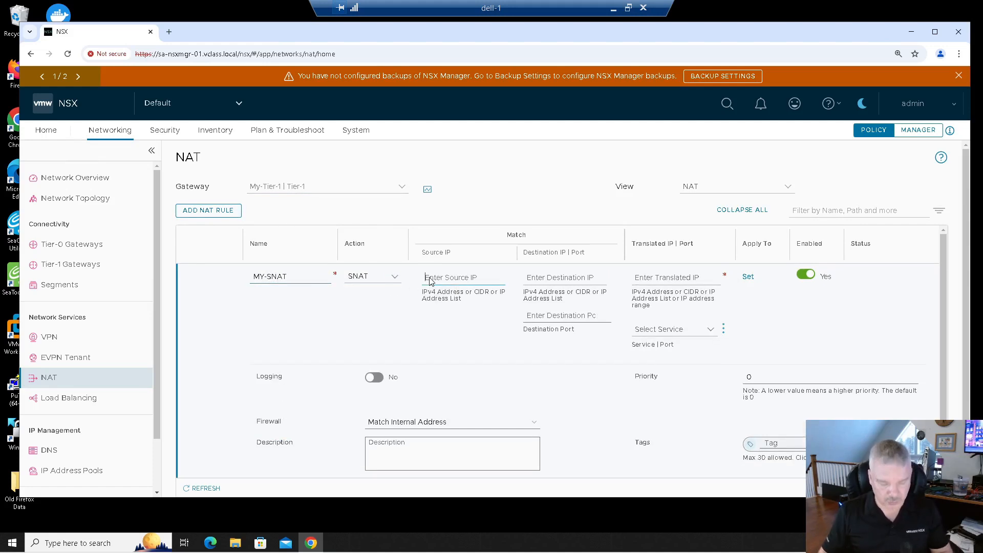
{"action": "type", "text": "172.16.10.0/24"}
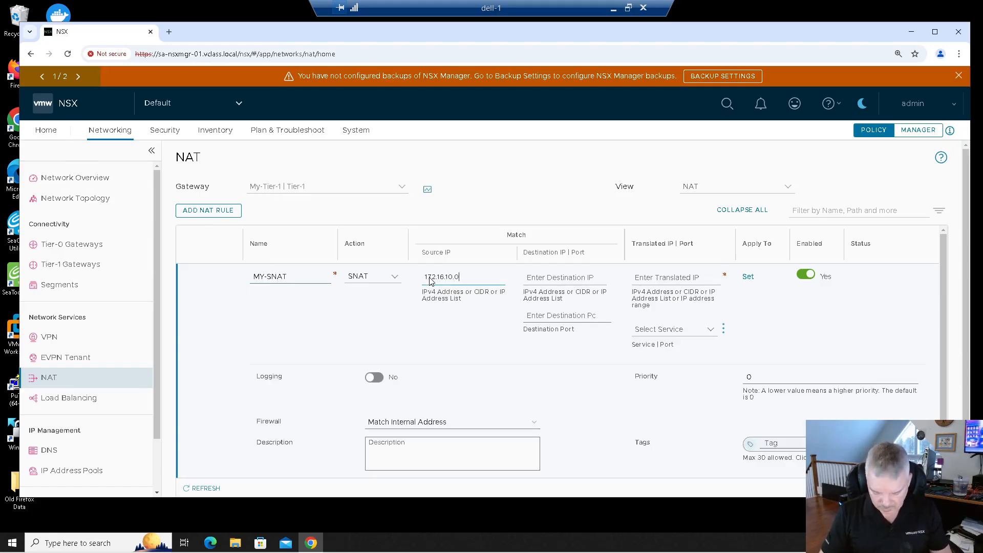
{"action": "left_click", "coordinate": [657, 282]}
{"action": "type", "text": "20"}
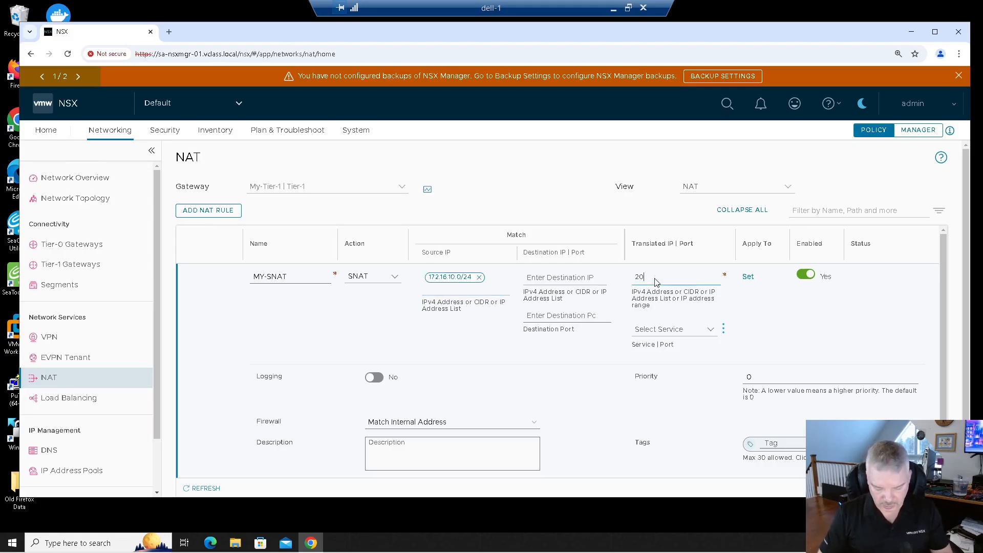
{"action": "type", "text": ".20.20.1"}
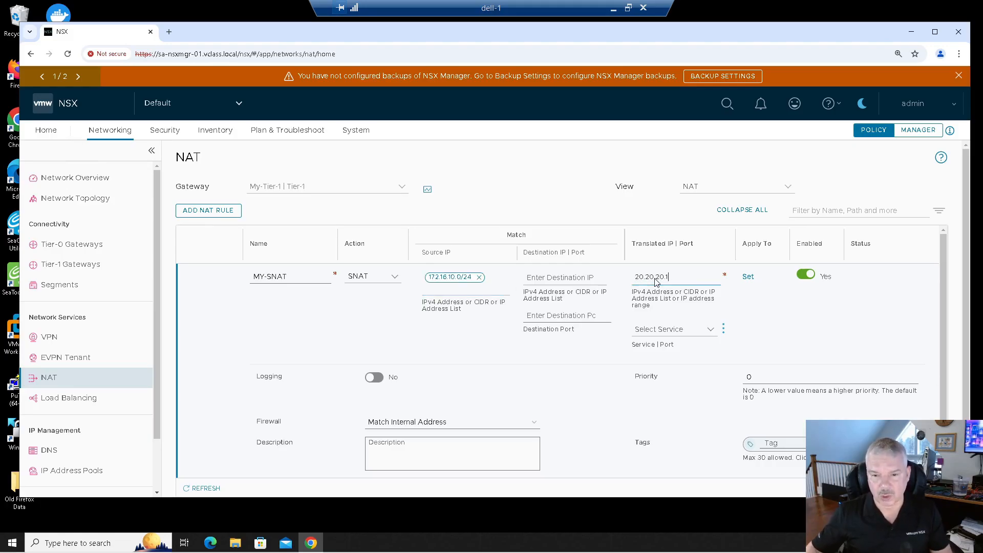
{"action": "scroll", "coordinate": [498, 367], "scroll_direction": "down", "scroll_amount": 1}
{"action": "left_click", "coordinate": [263, 463]}
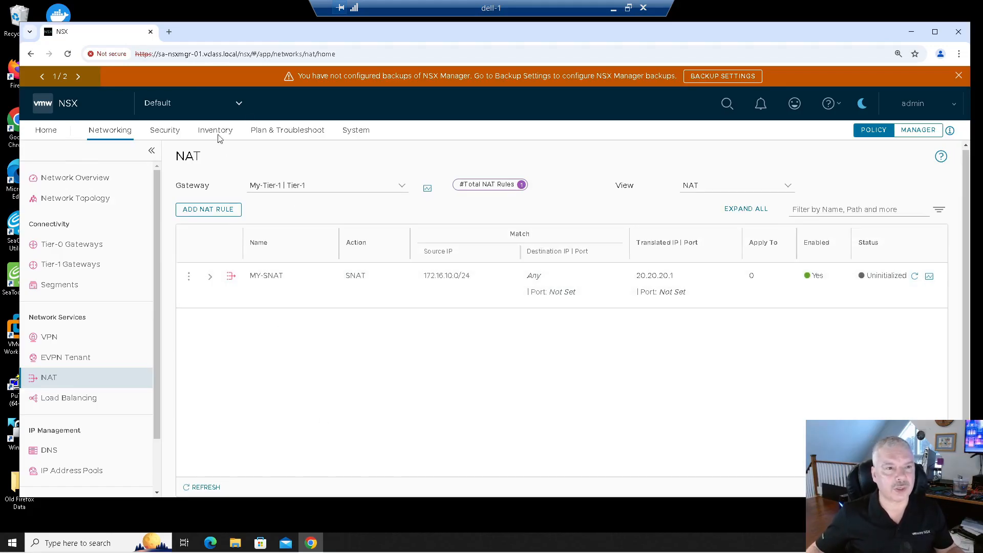
- Open the sa-vcsa-01 vSphere Client in a new tab, proceeding past the certificate warning
{"action": "left_click", "coordinate": [169, 32]}
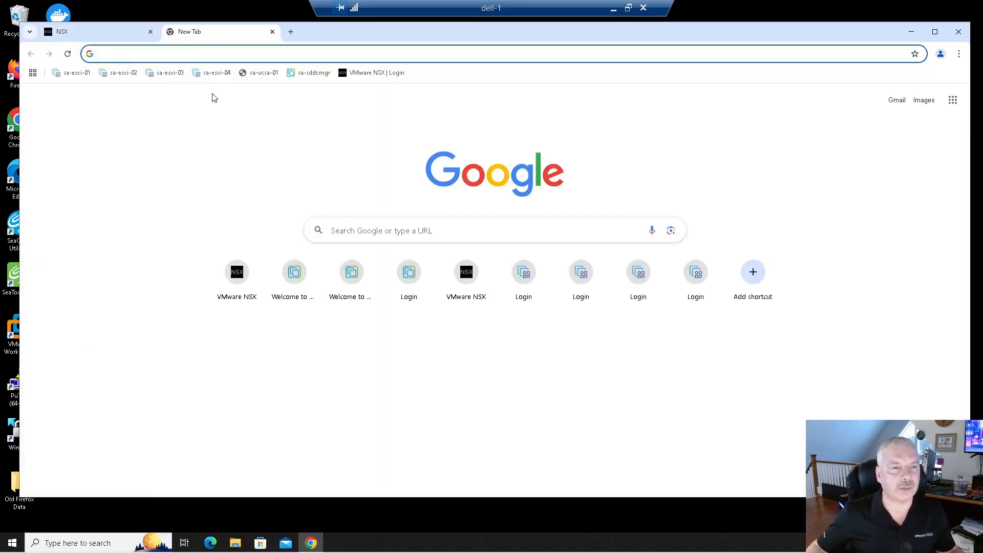
{"action": "left_click", "coordinate": [264, 76]}
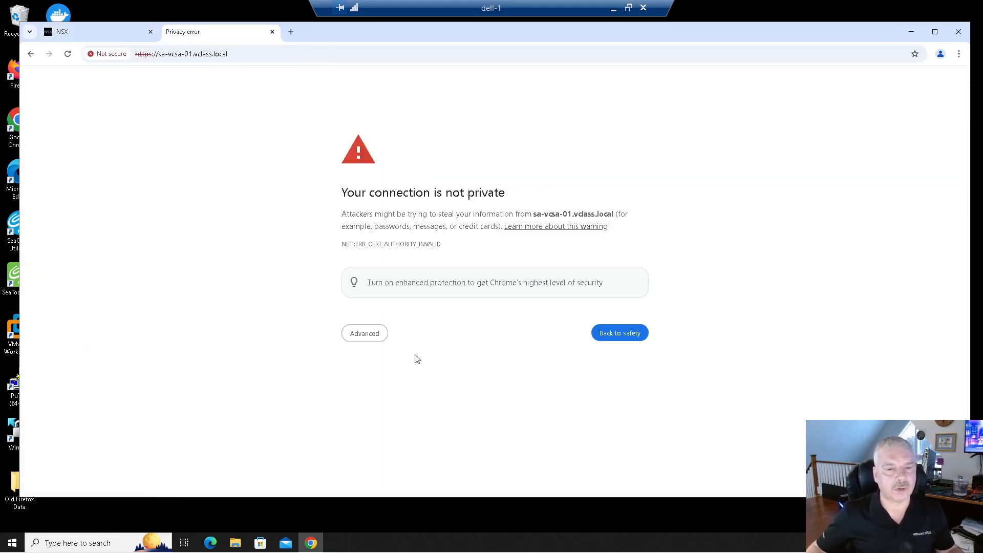
{"action": "left_click", "coordinate": [358, 335]}
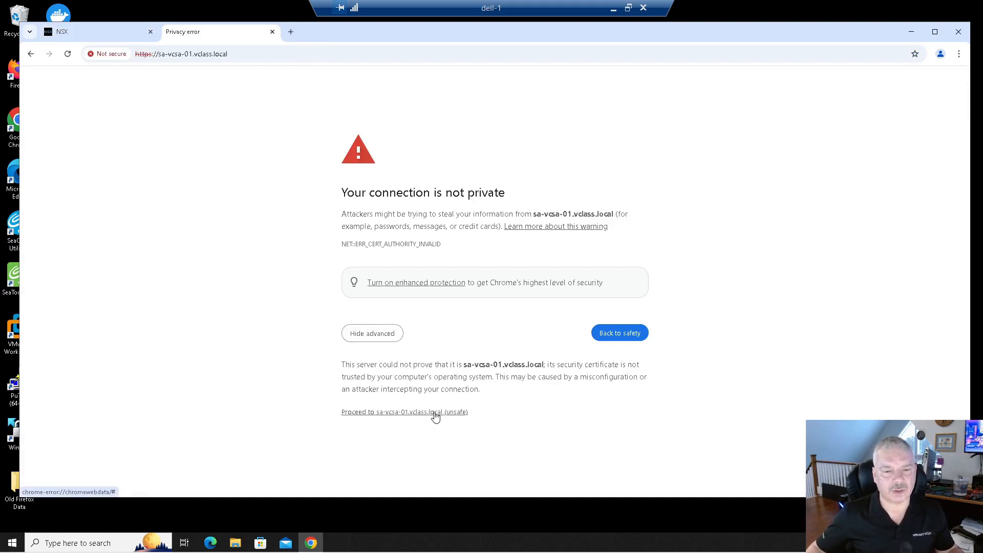
{"action": "left_click", "coordinate": [435, 413]}
{"action": "left_click", "coordinate": [121, 129]}
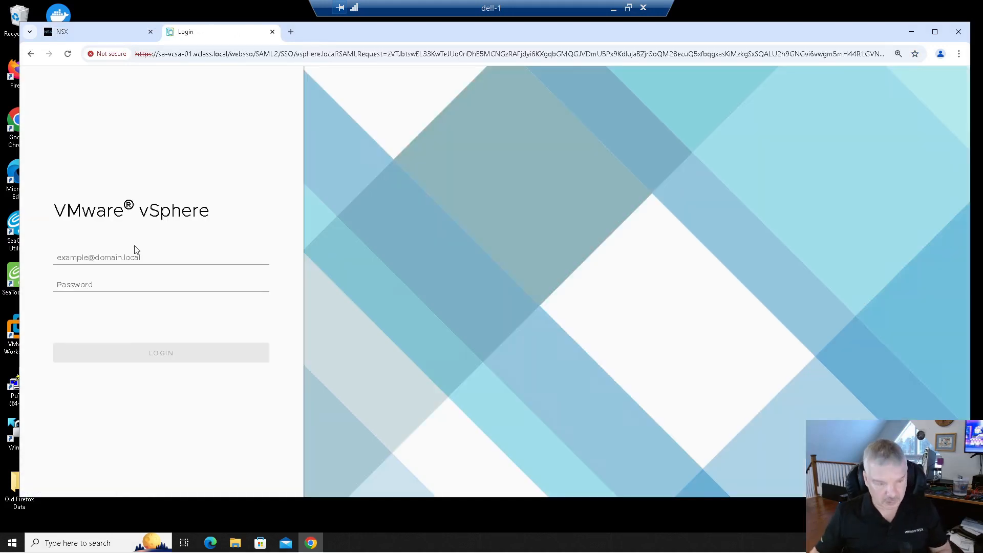
{"action": "left_click", "coordinate": [155, 255]}
{"action": "type", "text": "administrator@"}
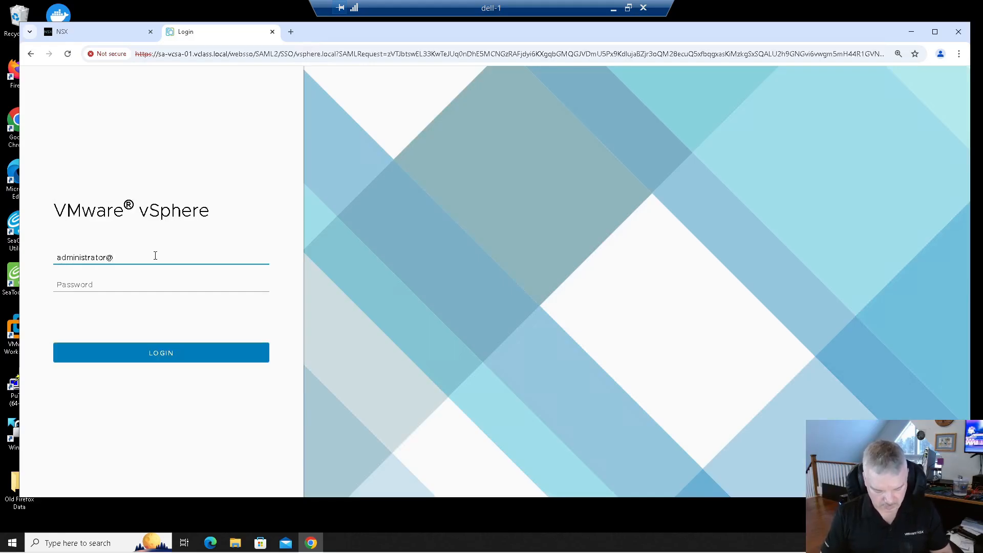
{"action": "type", "text": "vsphere.local"}
{"action": "key", "text": "Tab"}
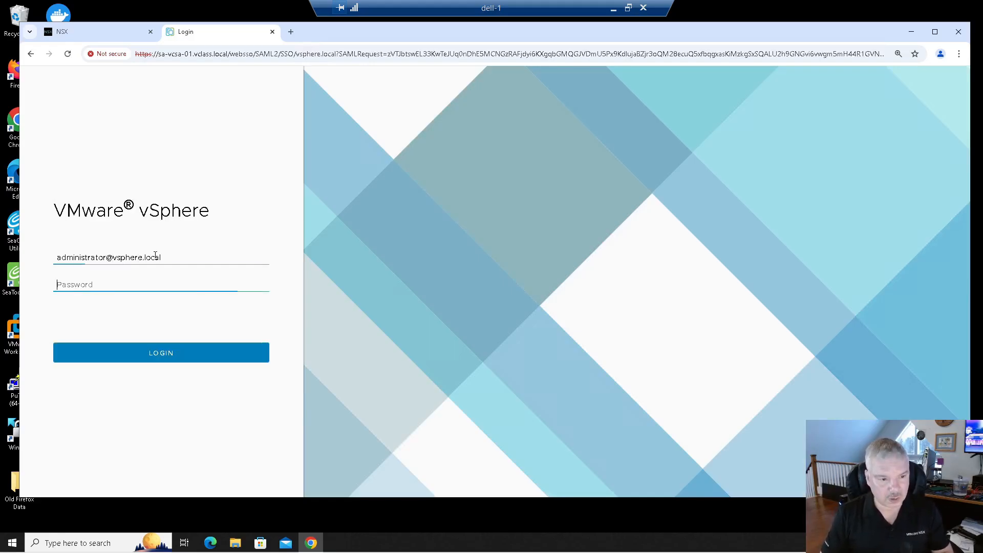
{"action": "type", "text": "•••"}
{"action": "key", "text": "Return"}
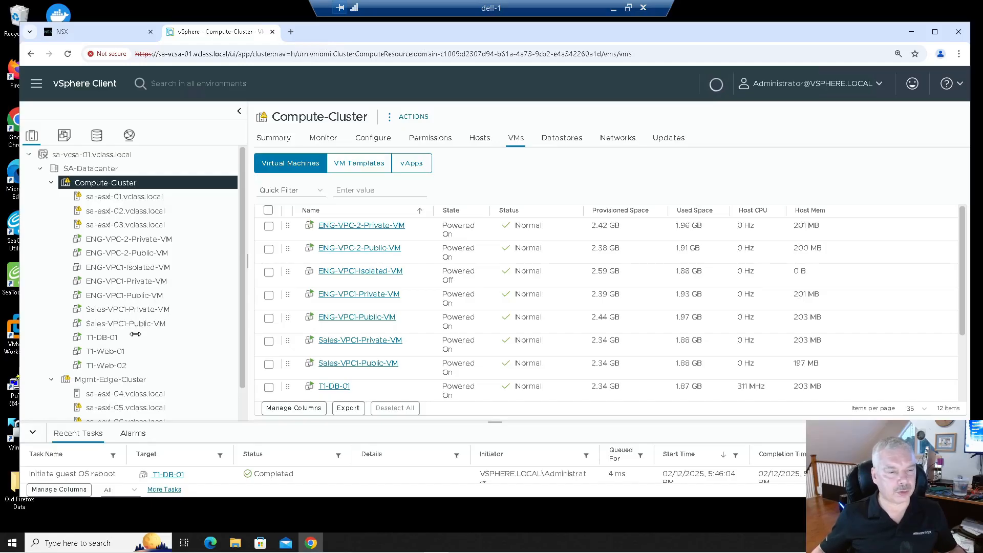
- Check the network segment attached to the T1-Web-01 and T1-Web-02 virtual machines
{"action": "left_click", "coordinate": [112, 352]}
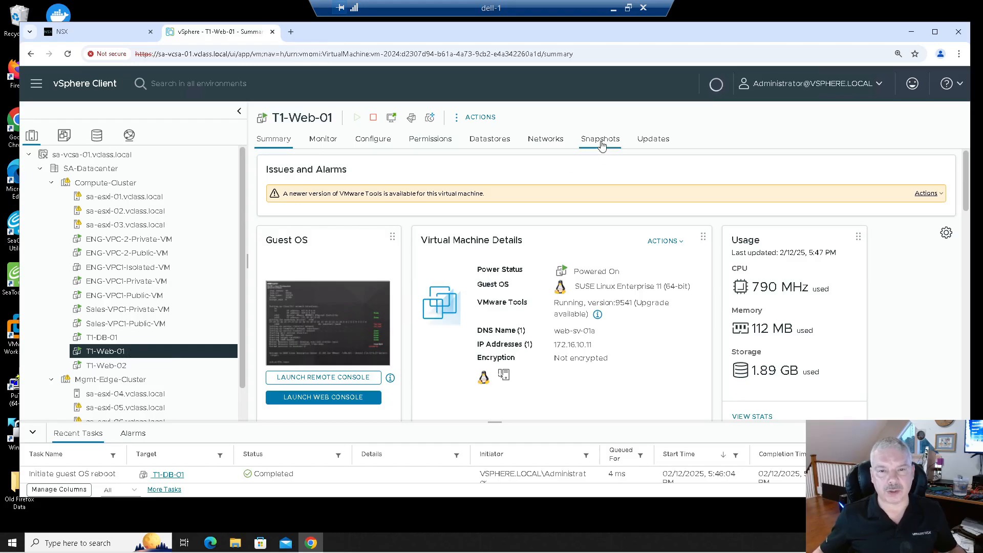
{"action": "left_click", "coordinate": [545, 144]}
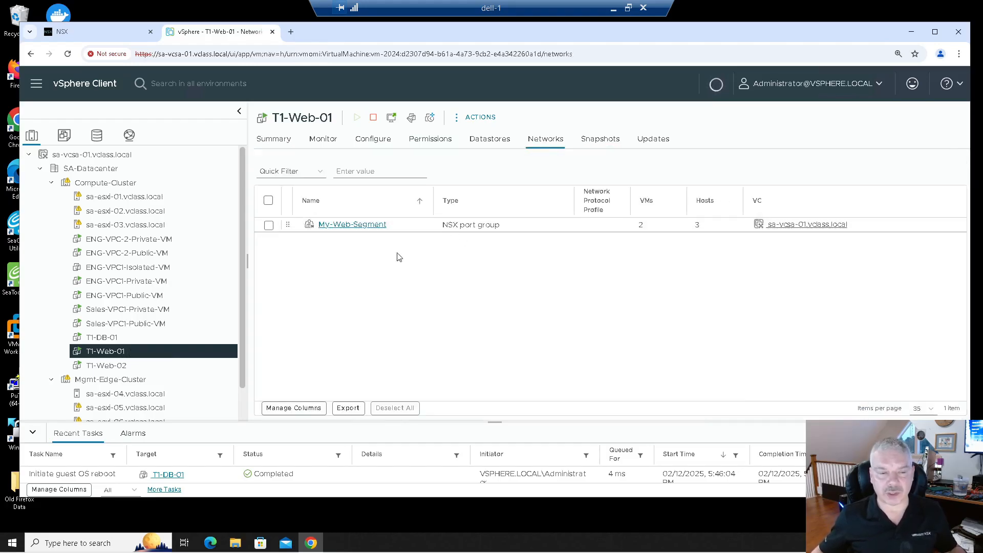
{"action": "left_click", "coordinate": [108, 365]}
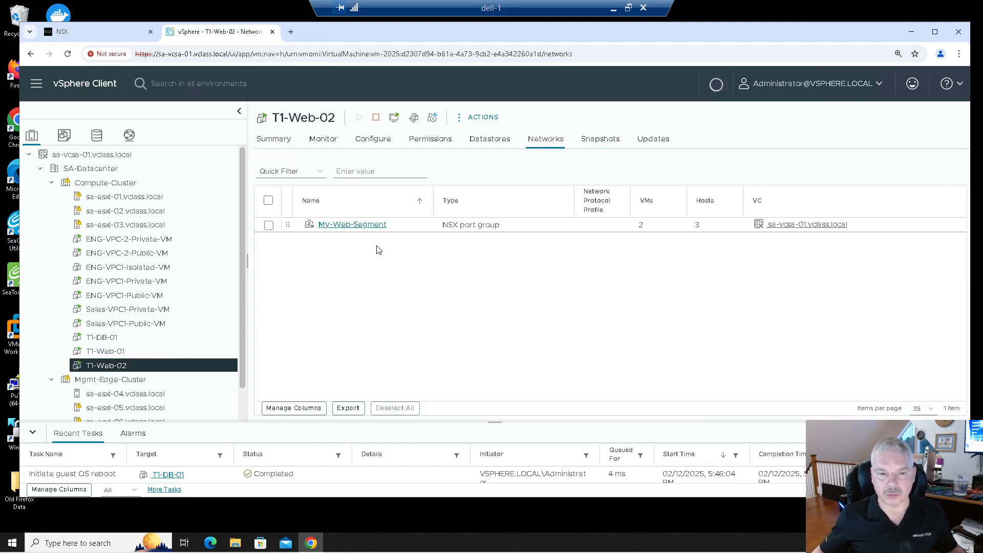
{"action": "left_click", "coordinate": [137, 350]}
{"action": "left_click", "coordinate": [274, 139]}
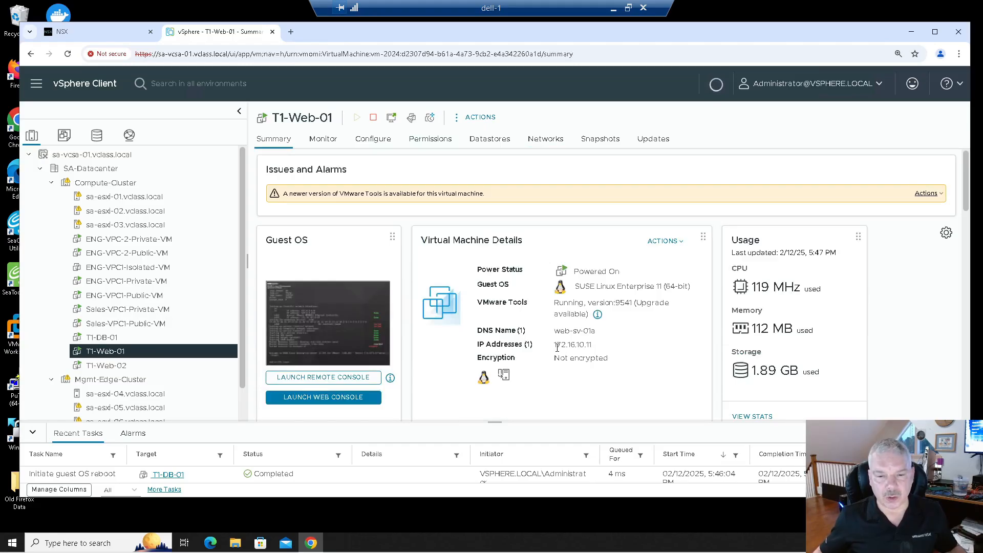
- Review the IP addresses of the T1-Web-01, T1-Web-02 and T1-DB-01 virtual machines
{"action": "left_click_drag", "start_coordinate": [577, 344], "coordinate": [625, 356]}
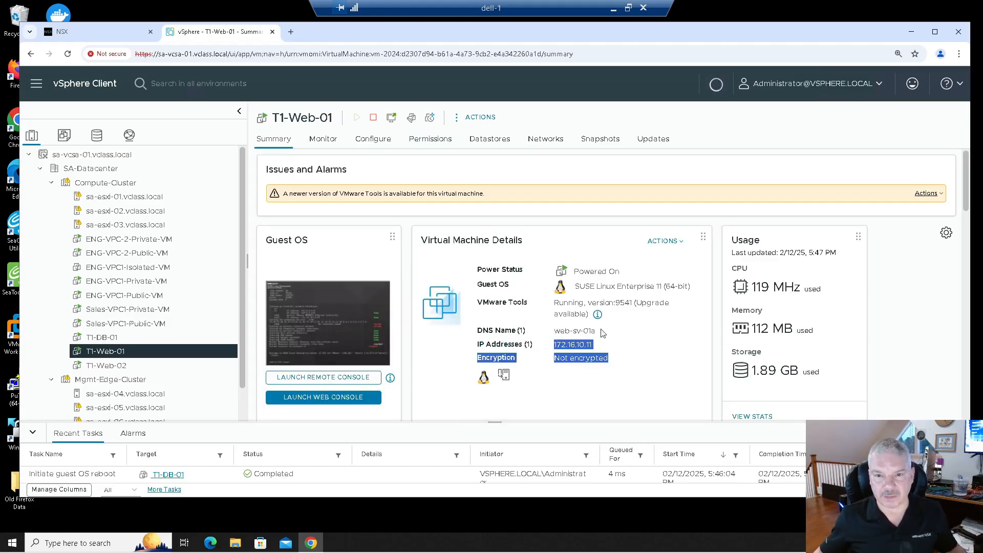
{"action": "left_click", "coordinate": [123, 366]}
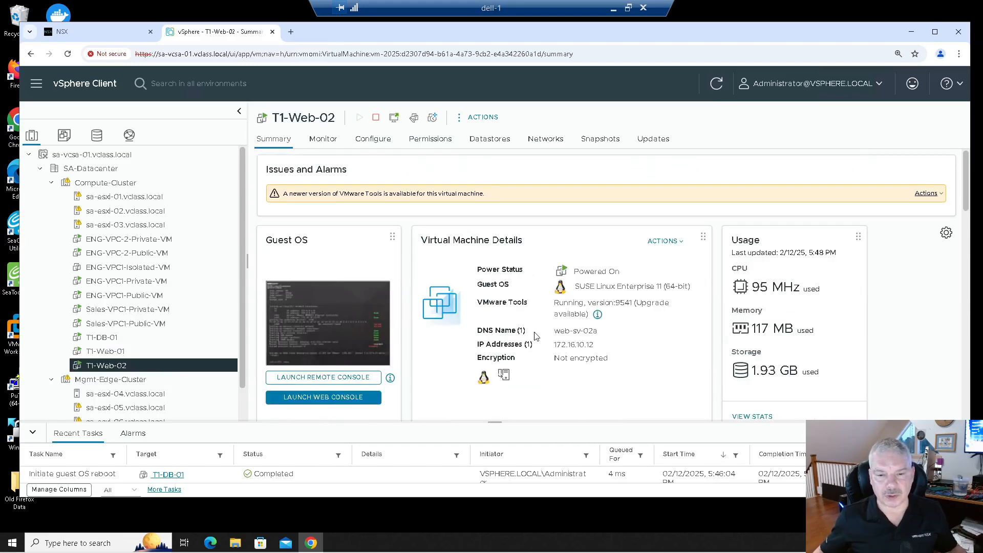
{"action": "left_click_drag", "start_coordinate": [553, 345], "coordinate": [594, 346]}
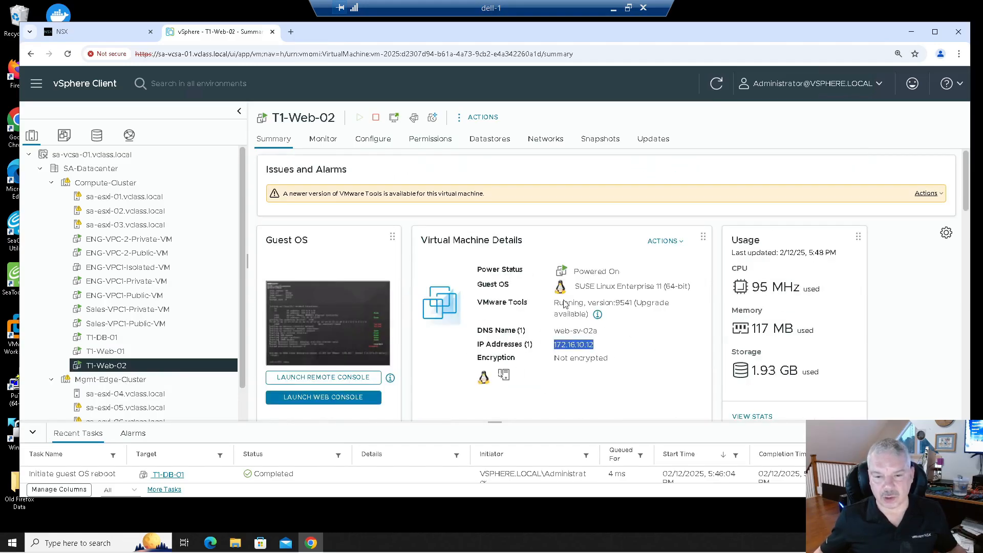
{"action": "left_click", "coordinate": [106, 352]}
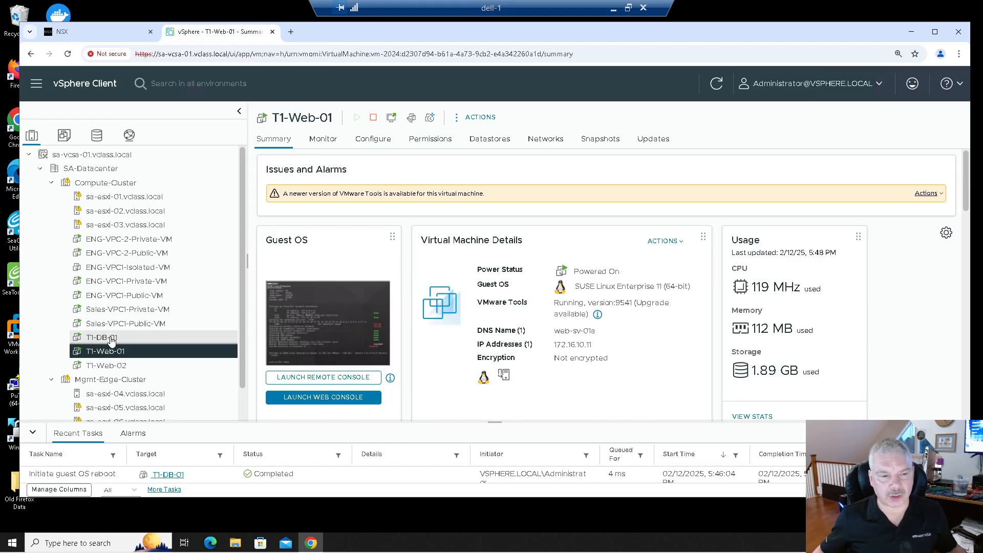
{"action": "left_click", "coordinate": [108, 338]}
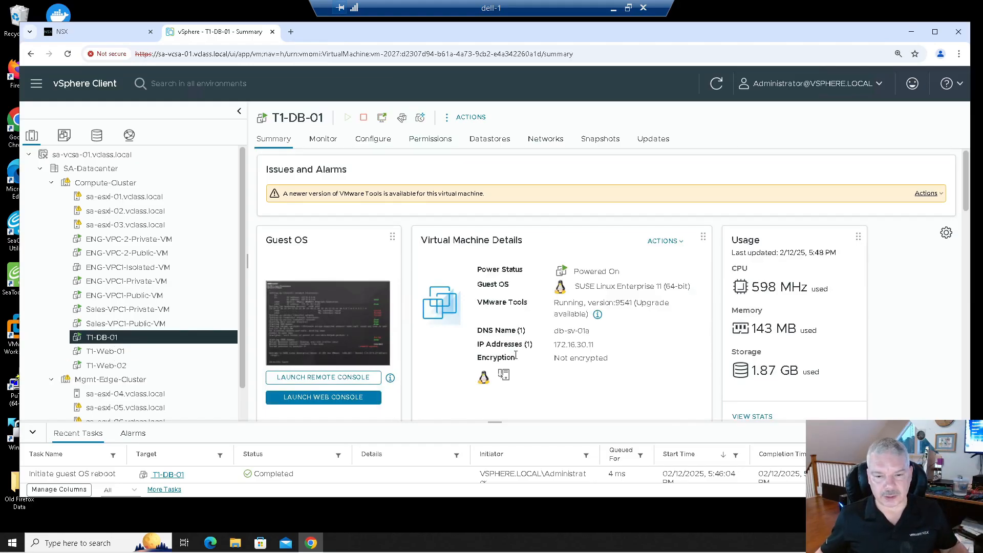
{"action": "left_click_drag", "start_coordinate": [549, 347], "coordinate": [615, 342]}
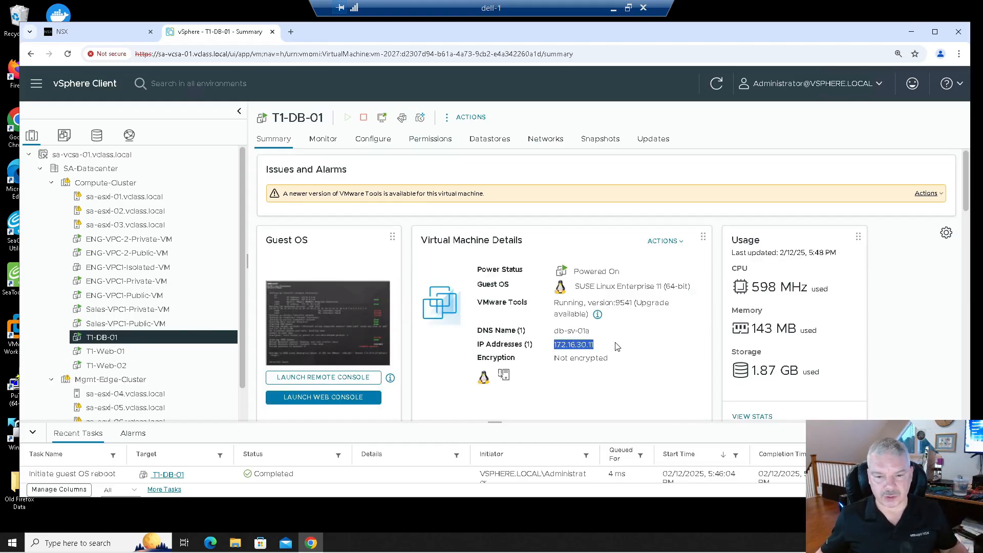
{"action": "left_click", "coordinate": [129, 353]}
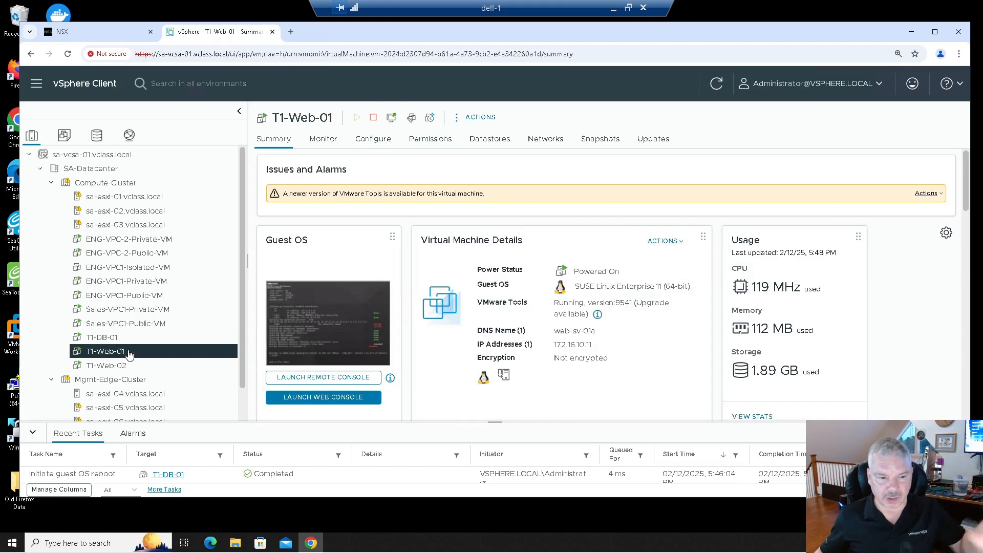
- Open the web console of T1-Web-01 and log in as root with the account password
{"action": "left_click", "coordinate": [327, 399]}
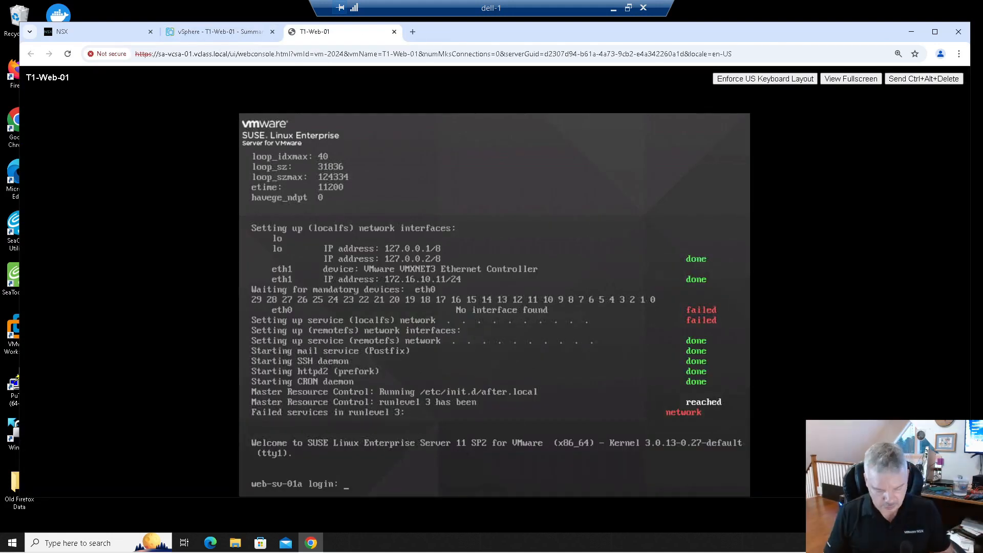
{"action": "type", "text": "root"}
{"action": "key", "text": "Return"}
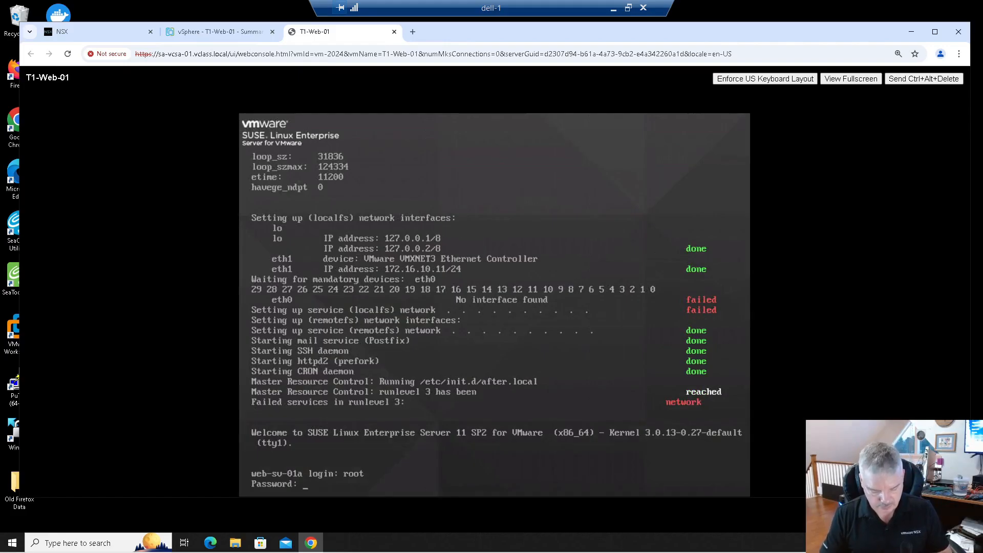
{"action": "key", "text": "Return"}
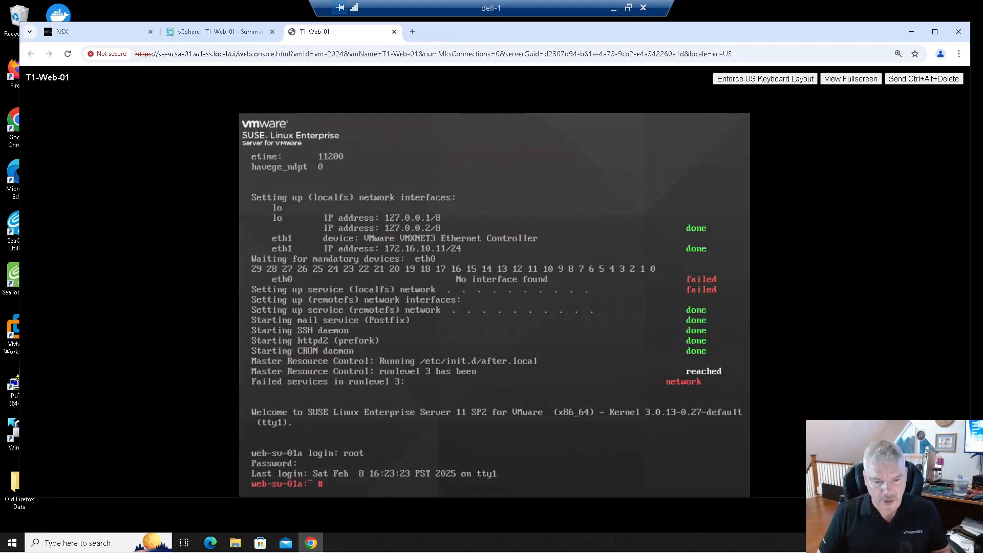
- Ping 172.16.30.11 from T1-Web-01, then stop the ping
{"action": "type", "text": "ping 172.16.30.11"}
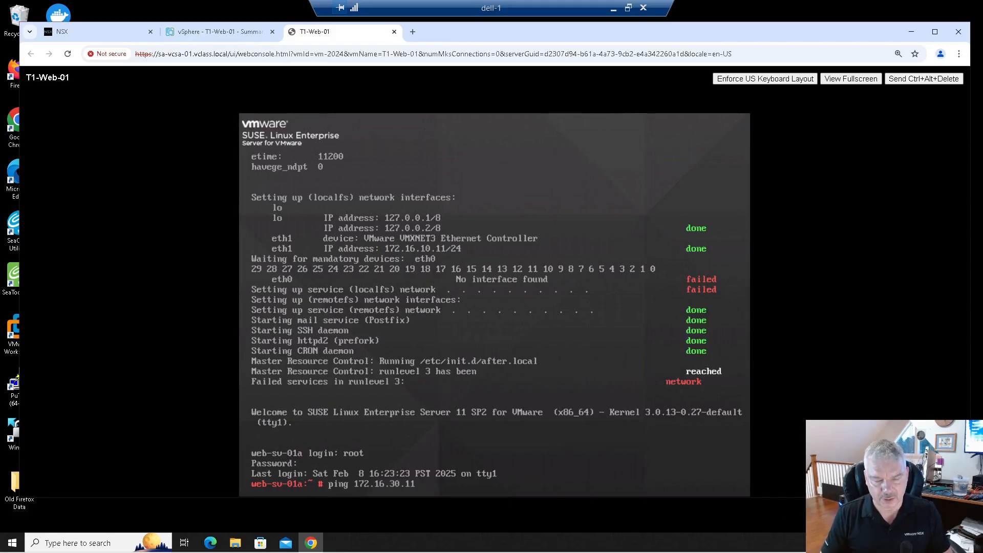
{"action": "key", "text": "Return"}
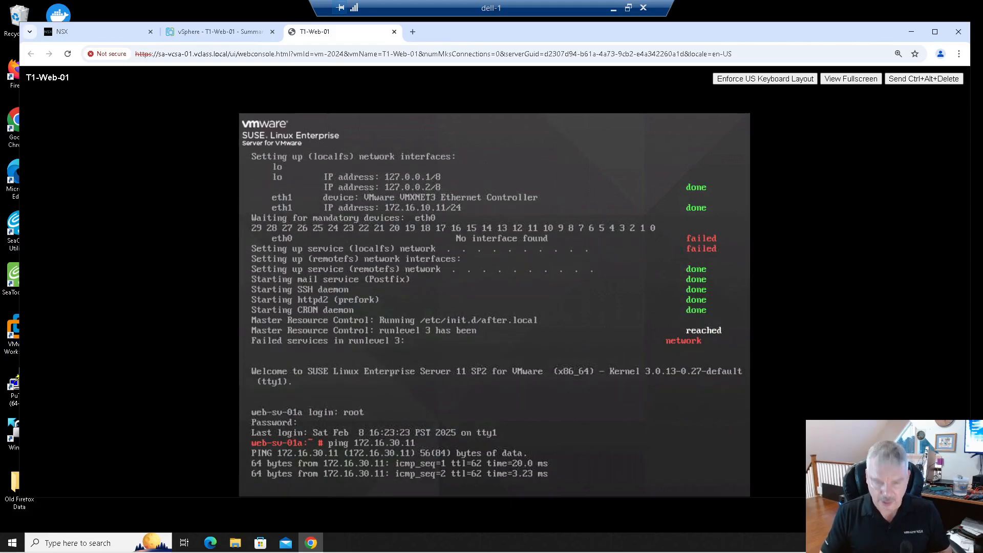
{"action": "key", "text": "ctrl+c"}
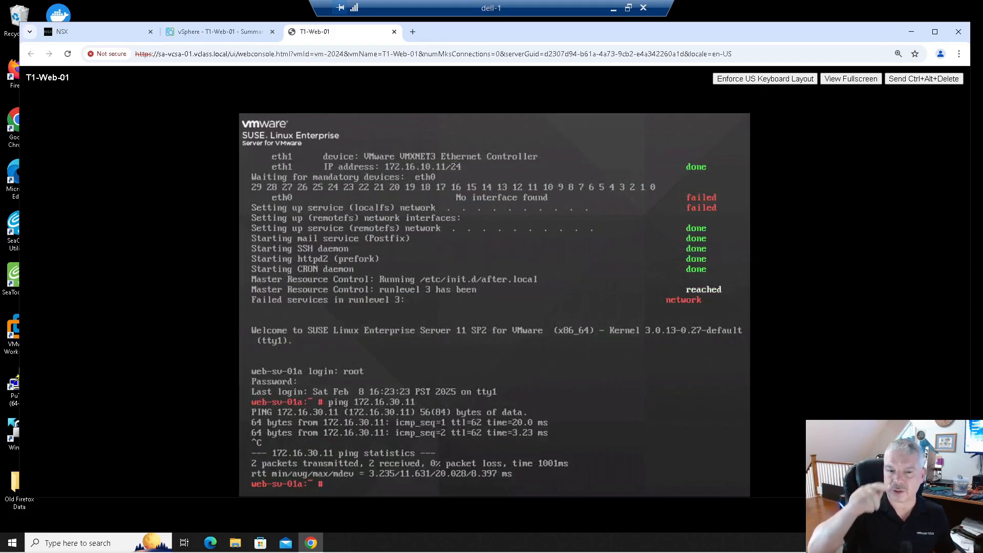
- Open an SSH session from T1-Web-01 to 172.16.30.11, entering the account password
{"action": "type", "text": "ss"}
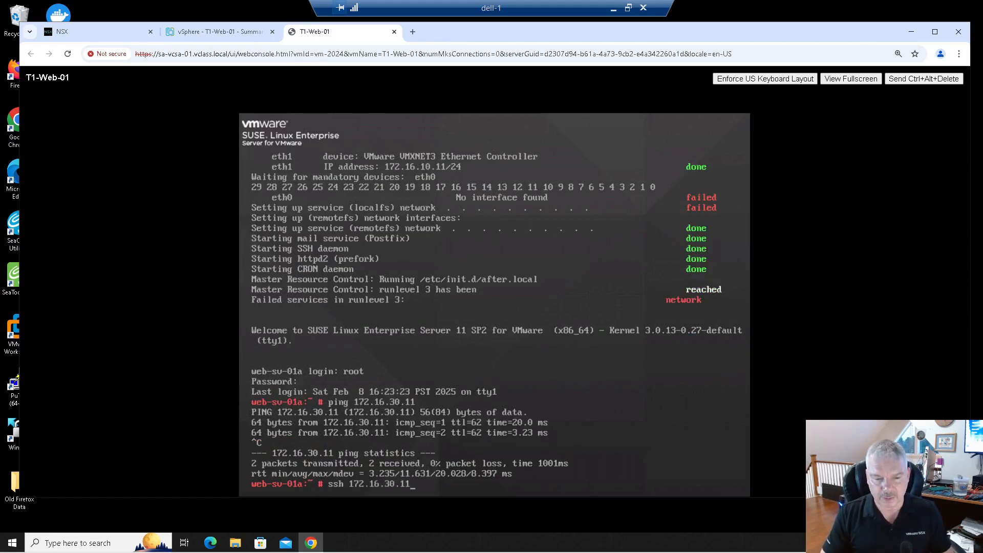
{"action": "type", "text": "h 172.16.30.11"}
{"action": "key", "text": "Return"}
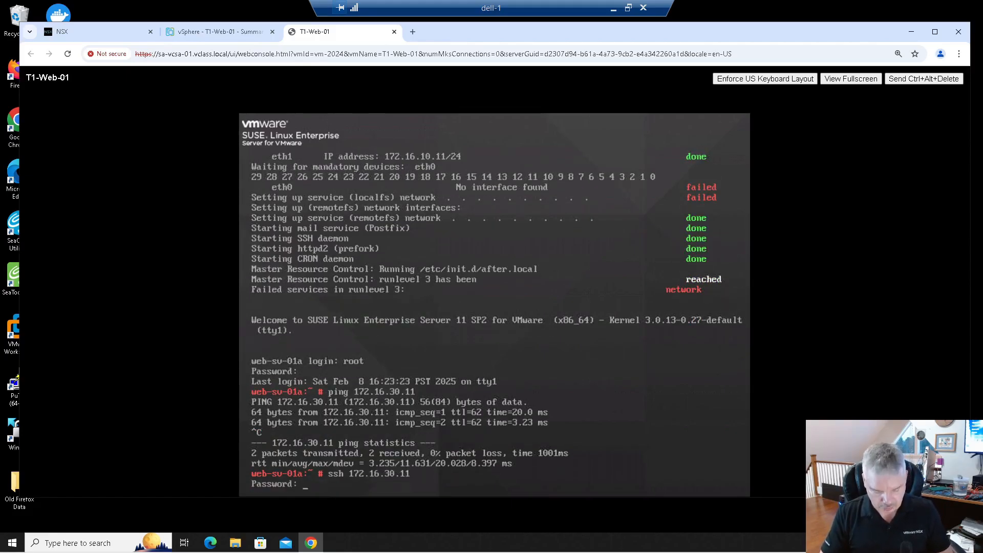
{"action": "key", "text": "Return"}
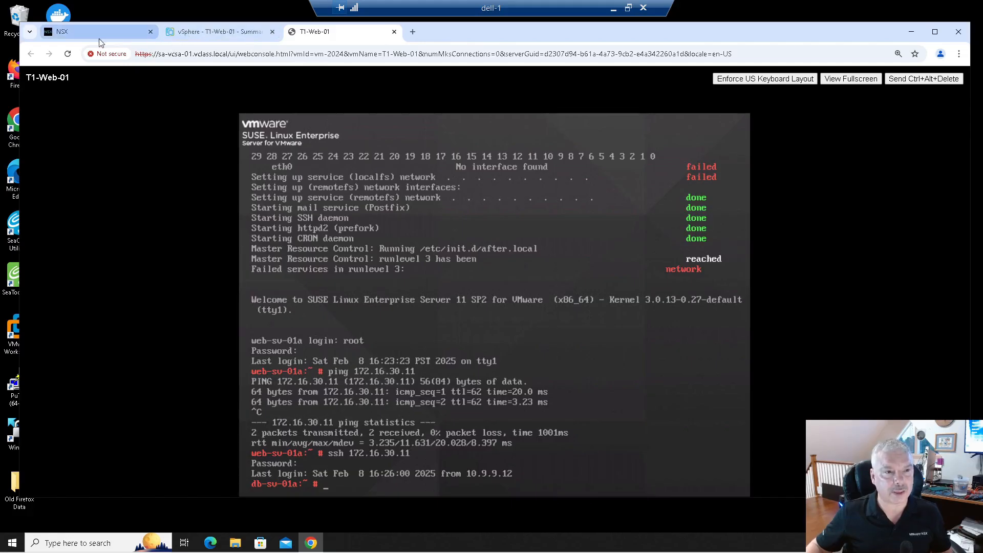
- Launch the web console of T1-DB-01 and log in as root with the account password
{"action": "left_click", "coordinate": [188, 33]}
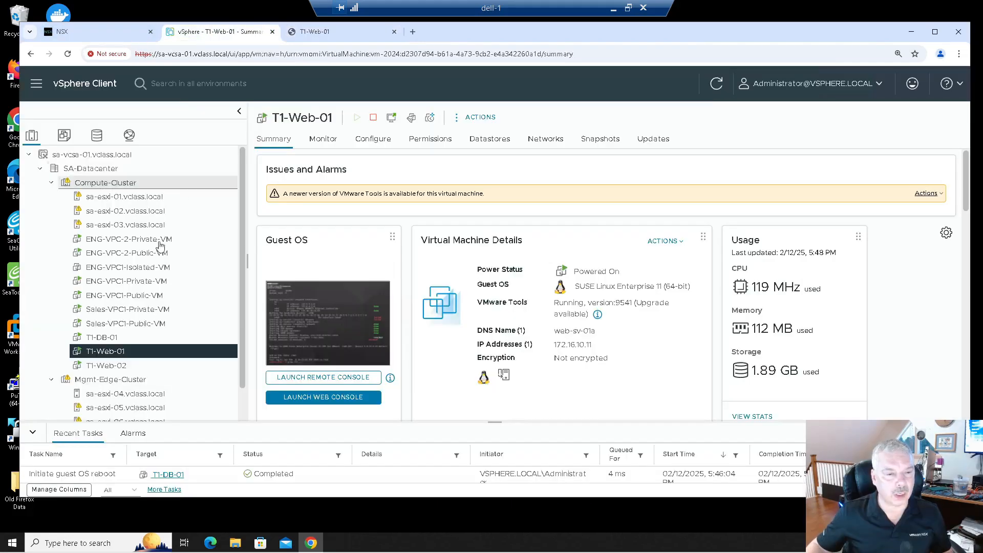
{"action": "left_click", "coordinate": [145, 338]}
{"action": "left_click", "coordinate": [333, 397]}
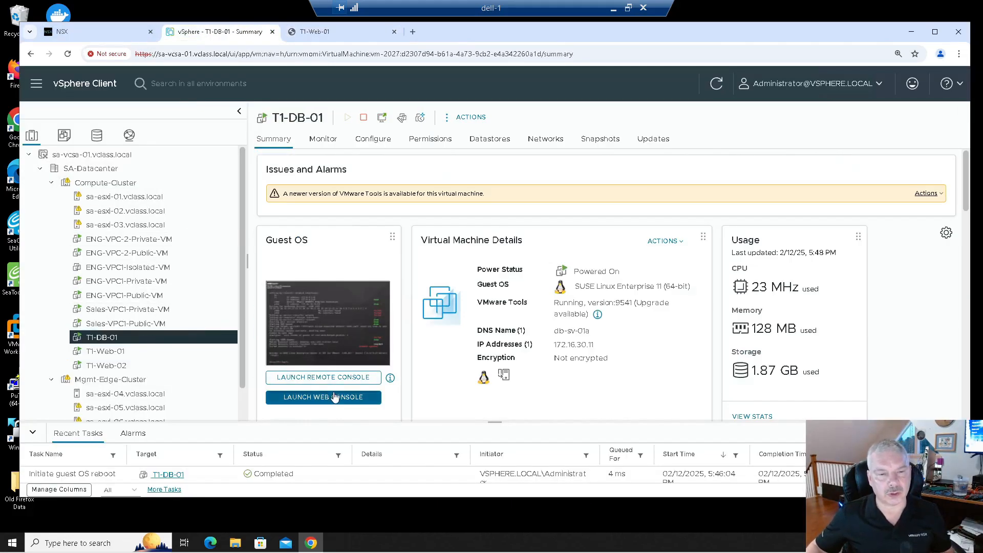
{"action": "type", "text": "root"}
{"action": "key", "text": "Return"}
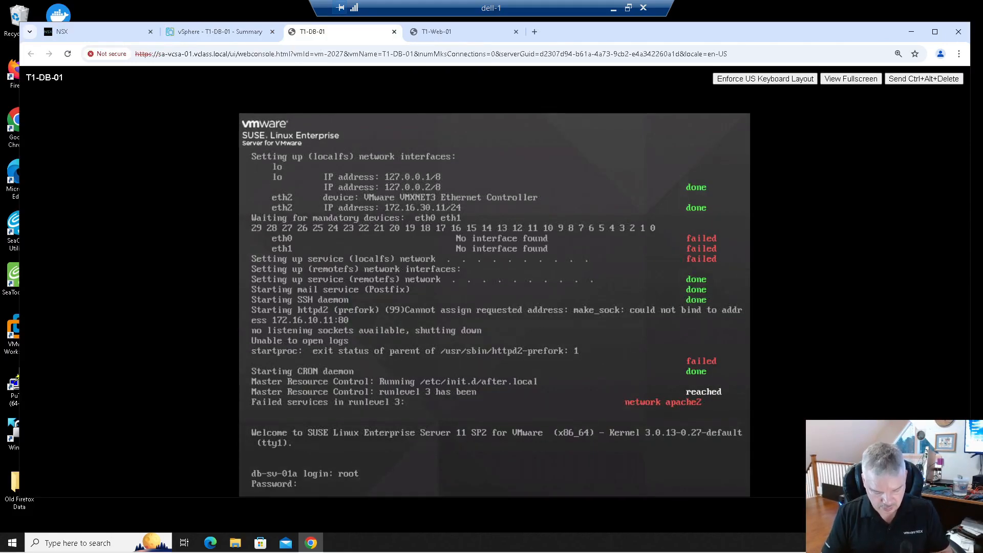
{"action": "key", "text": "Return"}
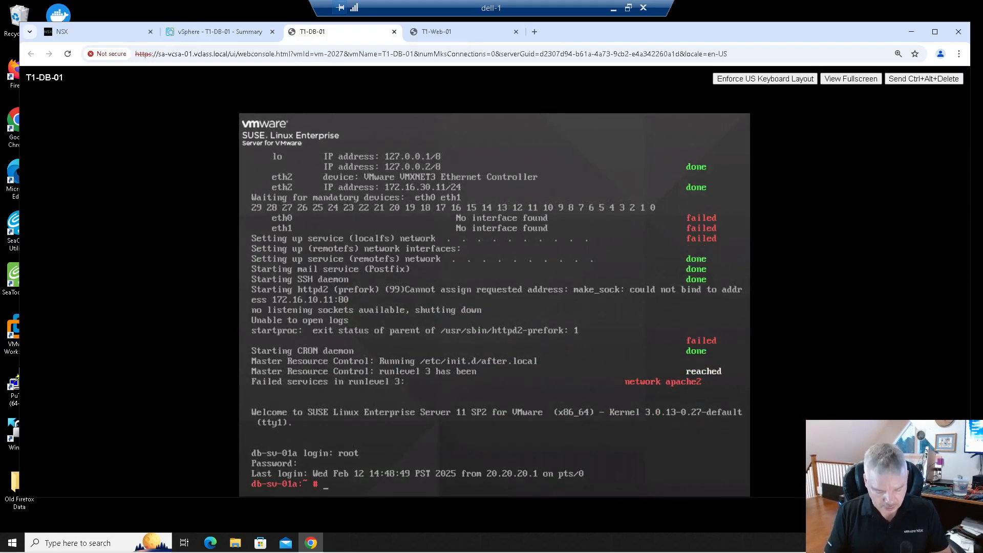
- List the network connections on T1-DB-01 with netstat | more
{"action": "type", "text": "netstat"}
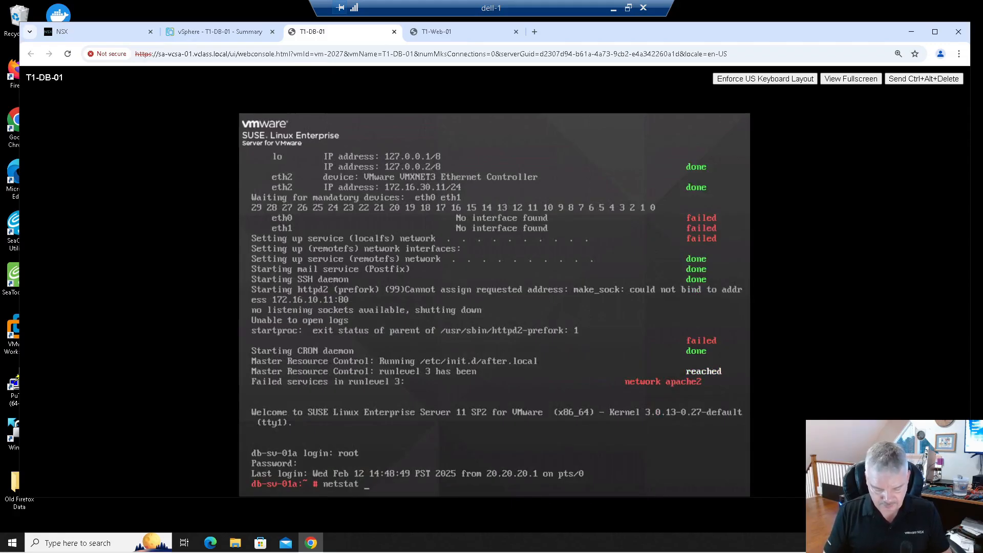
{"action": "type", "text": " | more"}
{"action": "key", "text": "Return"}
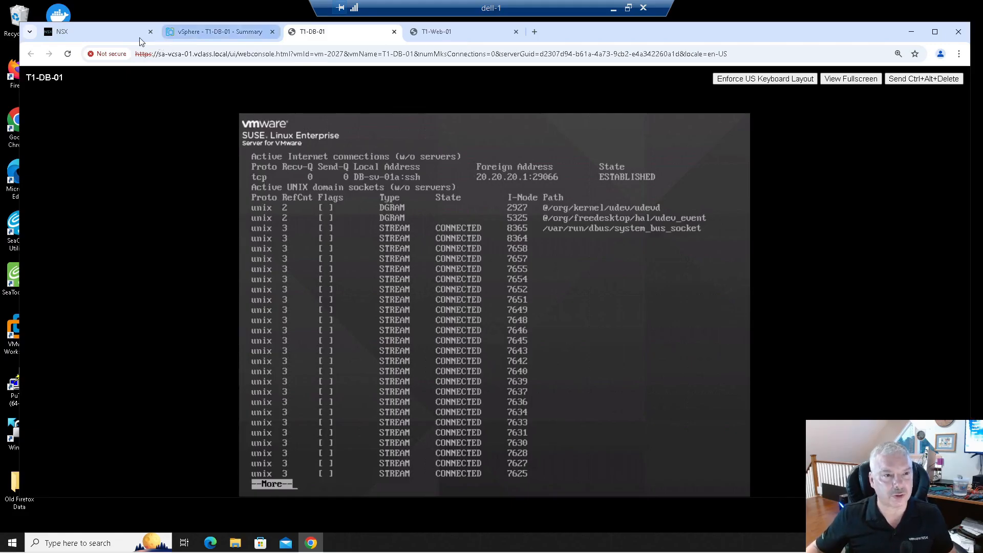
- Launch the web console of T1-Web-02 and log in as root with the account password
{"action": "left_click", "coordinate": [210, 32]}
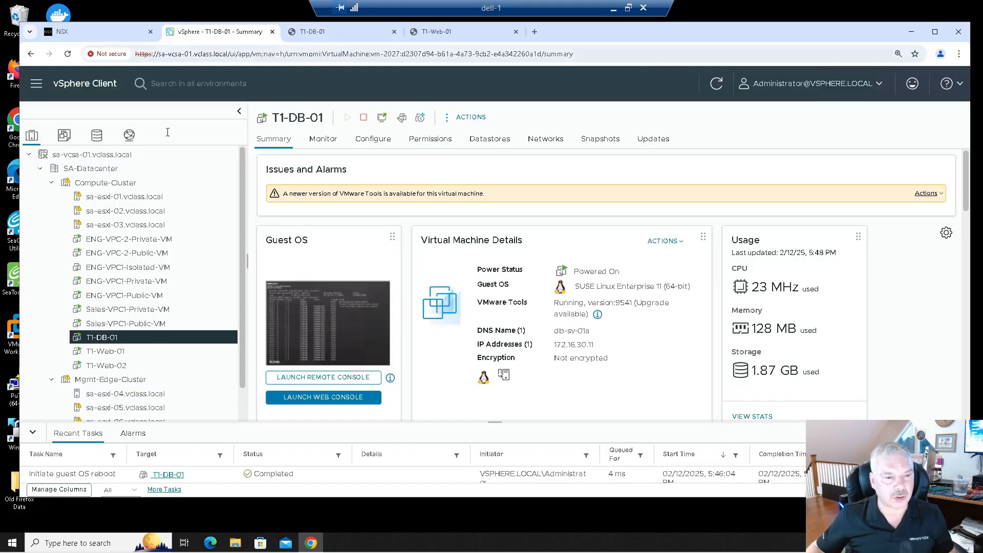
{"action": "left_click", "coordinate": [129, 365]}
{"action": "left_click", "coordinate": [318, 401]}
{"action": "type", "text": "root"}
{"action": "key", "text": "Return"}
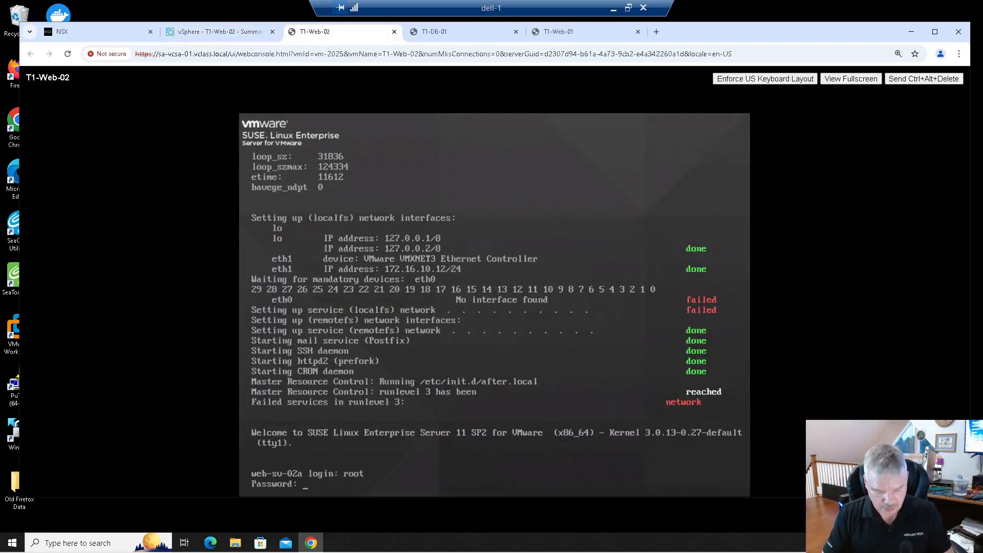
{"action": "key", "text": "Return"}
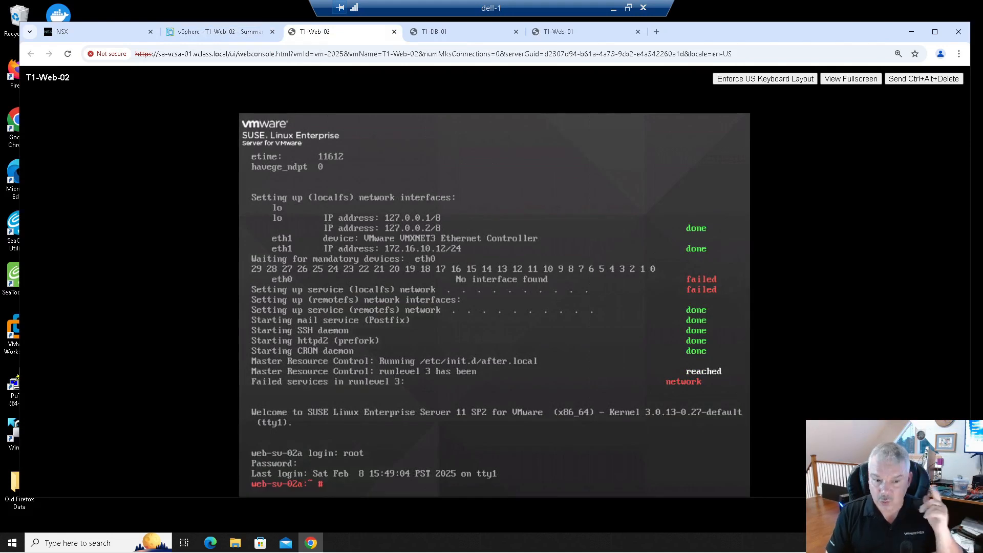
- Open an SSH session from T1-Web-02 to 172.16.30.11, entering the account password
{"action": "type", "text": "ssh"}
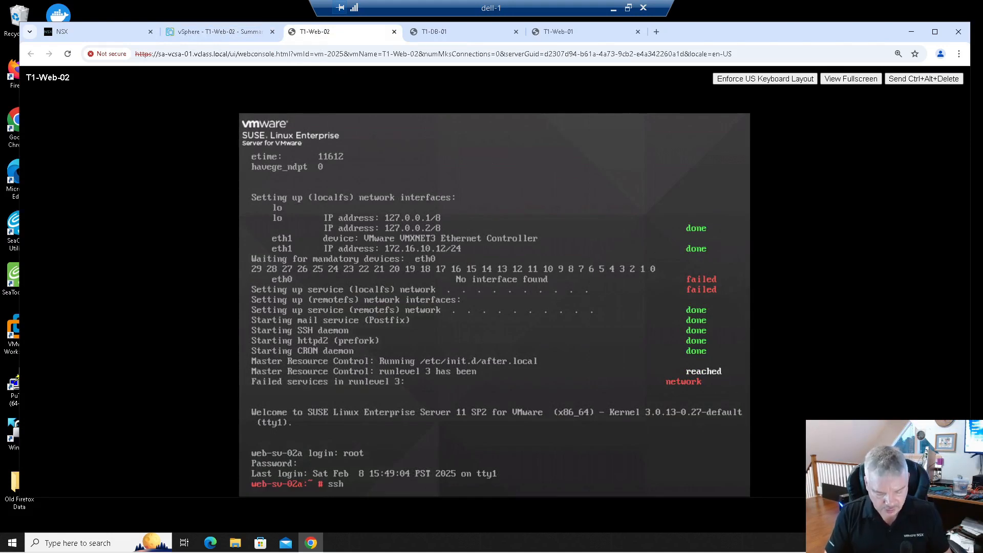
{"action": "type", "text": " 172.16.30.112"}
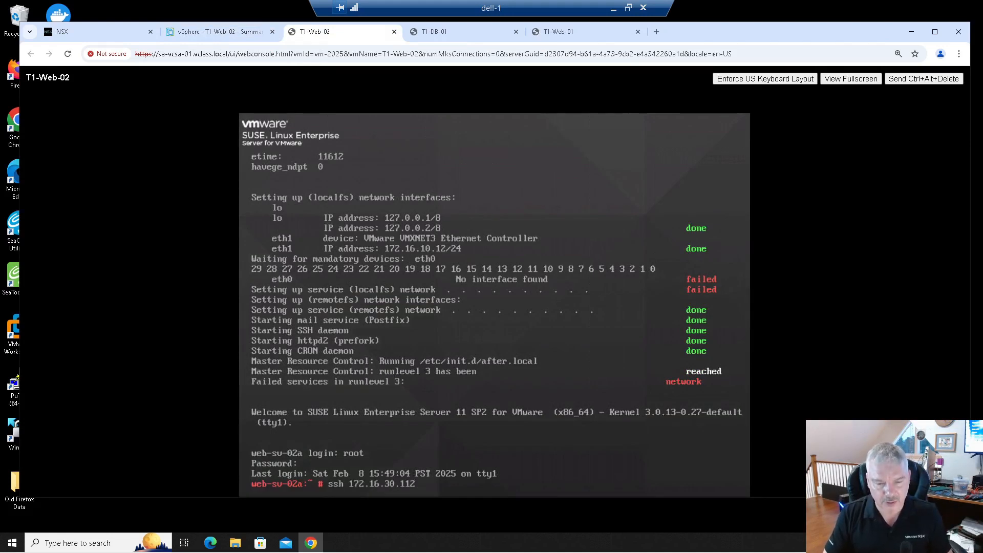
{"action": "key", "text": "BackSpace"}
{"action": "key", "text": "Return"}
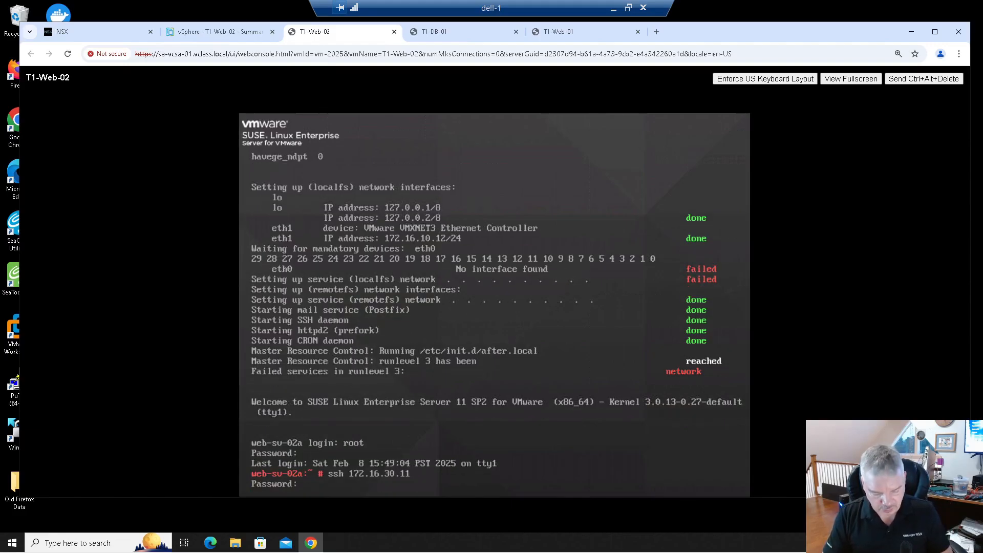
{"action": "key", "text": "Return"}
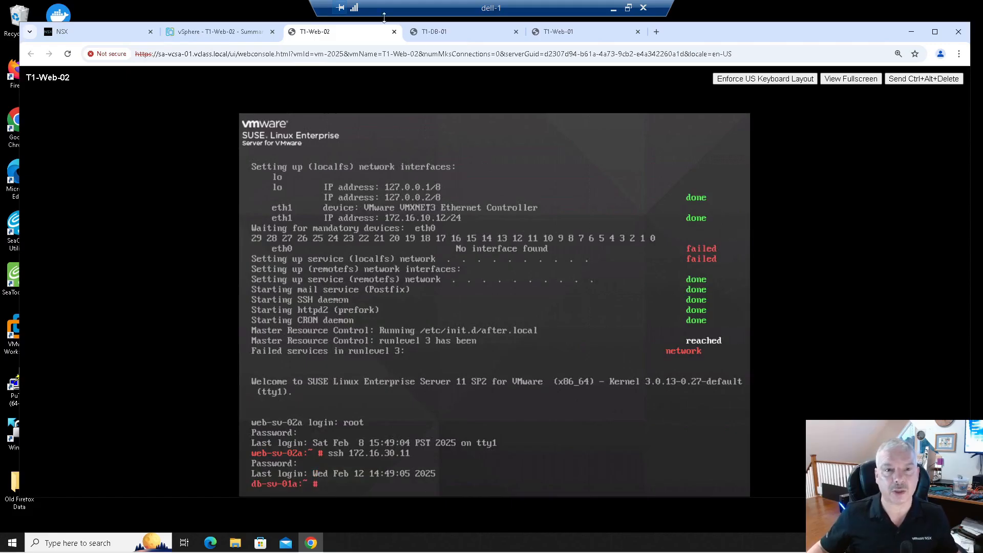
- In the T1-DB-01 console, quit the pager and rerun netstat | more to review the connections
{"action": "left_click", "coordinate": [435, 31]}
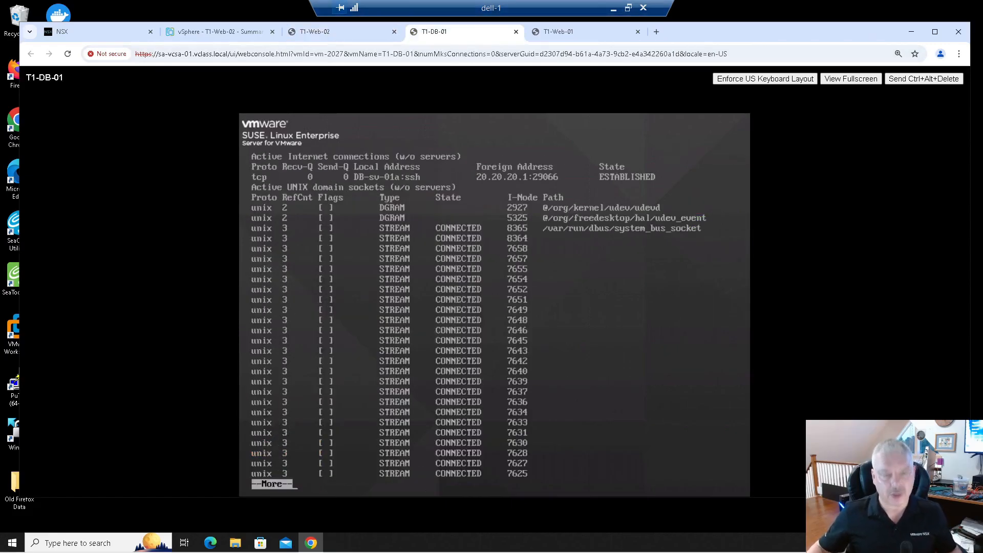
{"action": "key", "text": "q"}
{"action": "key", "text": "Up"}
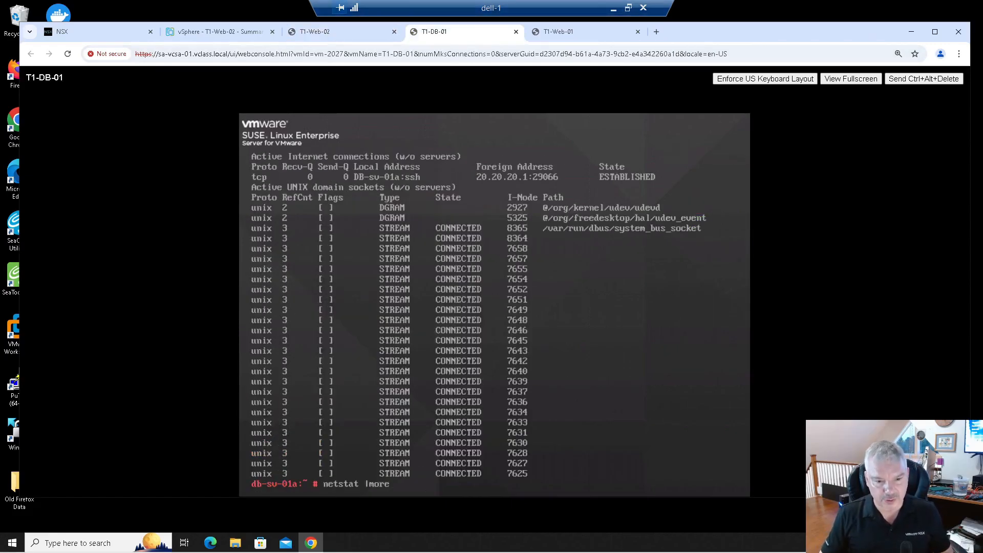
{"action": "key", "text": "Return"}
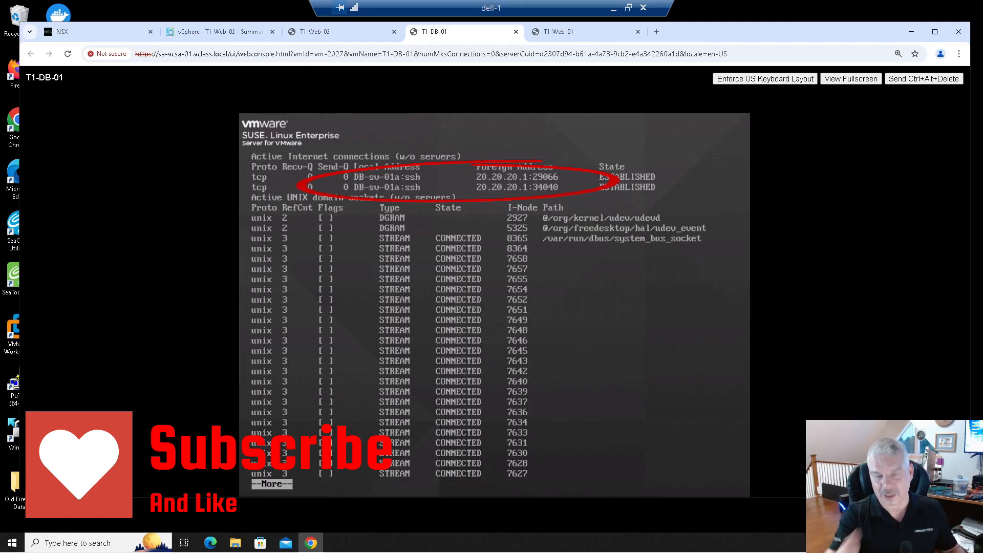
{"action": "key", "text": "q"}
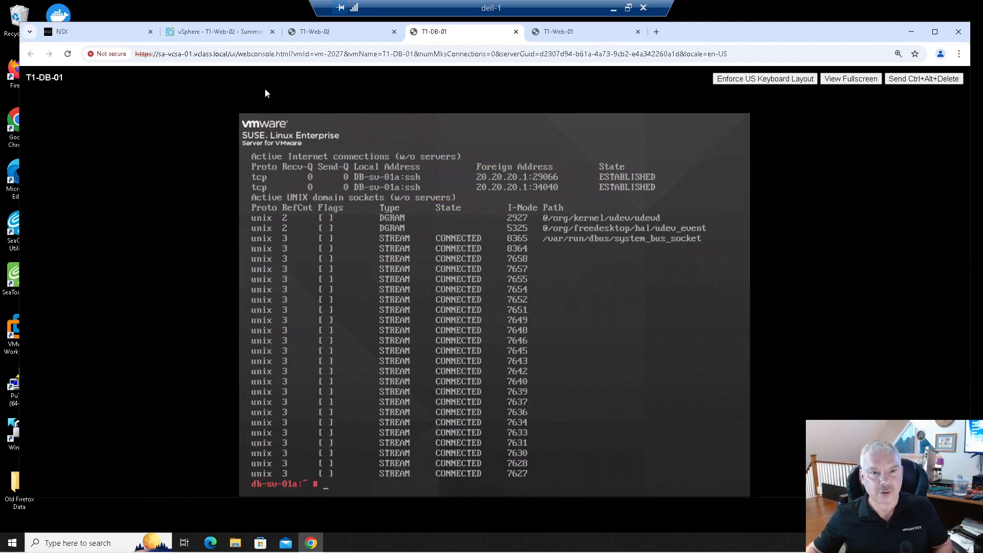
- Exit the SSH session in the T1-Web-02 console
{"action": "left_click", "coordinate": [312, 32]}
{"action": "type", "text": "exit"}
{"action": "key", "text": "Return"}
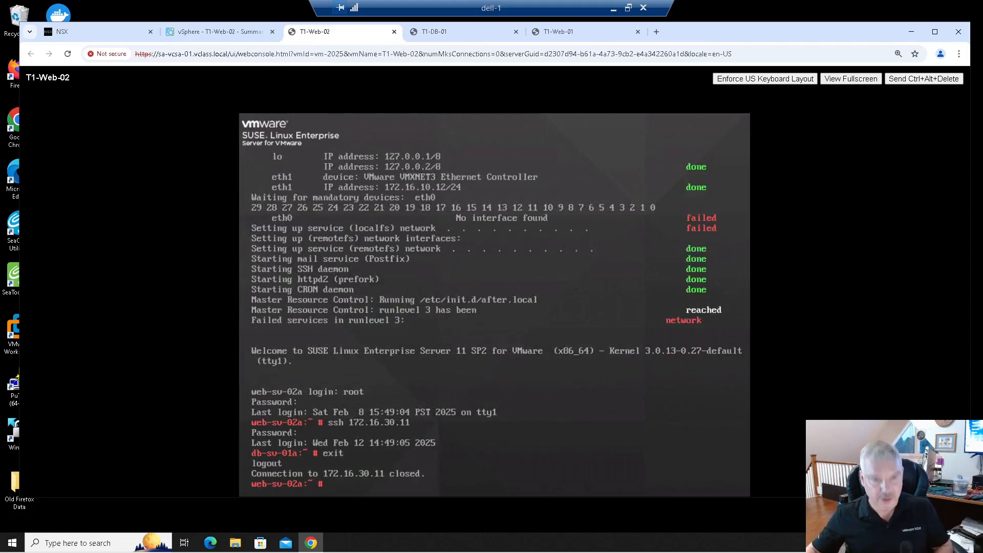
- Exit the SSH session in the T1-Web-01 console
{"action": "left_click", "coordinate": [215, 32]}
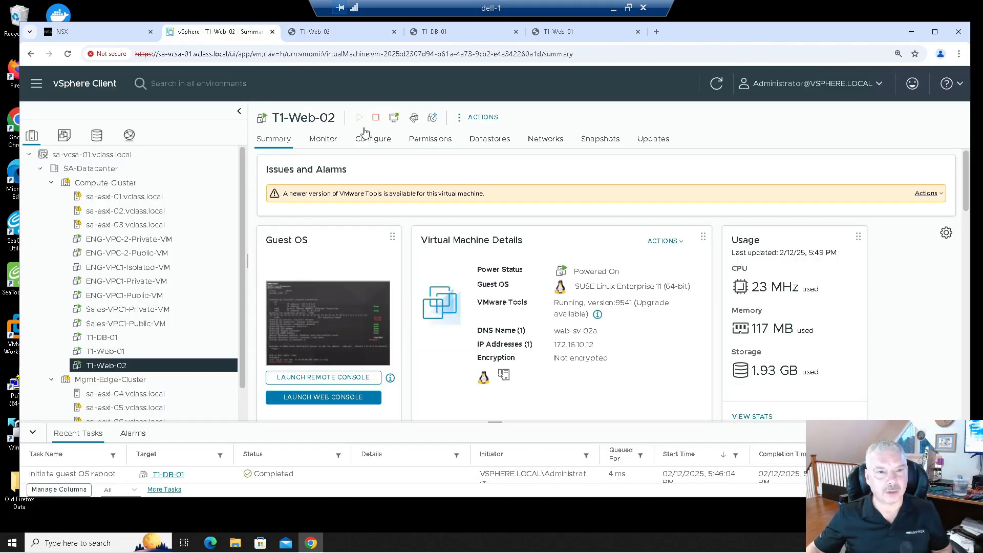
{"action": "left_click", "coordinate": [573, 33]}
{"action": "type", "text": "exit"}
{"action": "key", "text": "Return"}
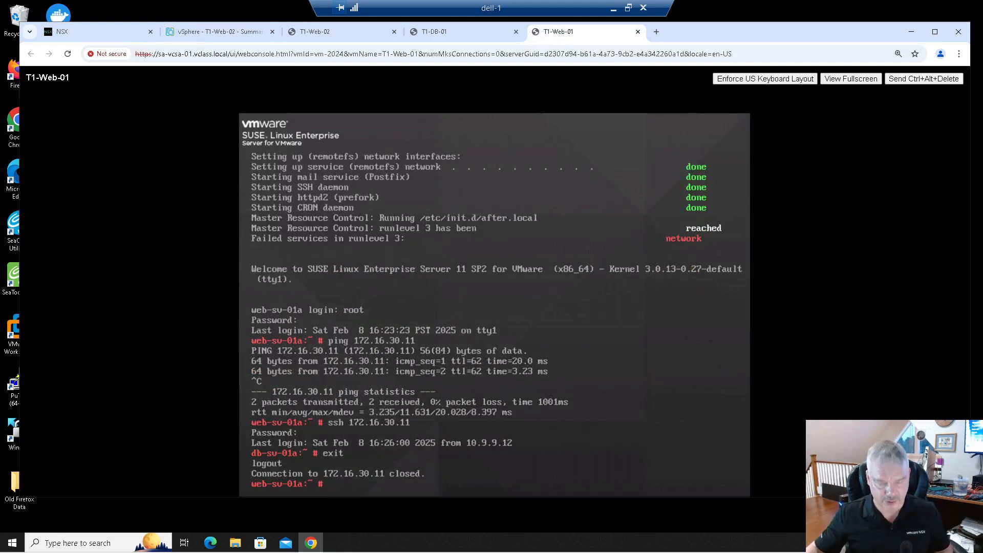
- Edit the MY-SNAT rule to set its translated IPs to 20.20.20.1,20.20.20.2 and save it
{"action": "left_click", "coordinate": [134, 35]}
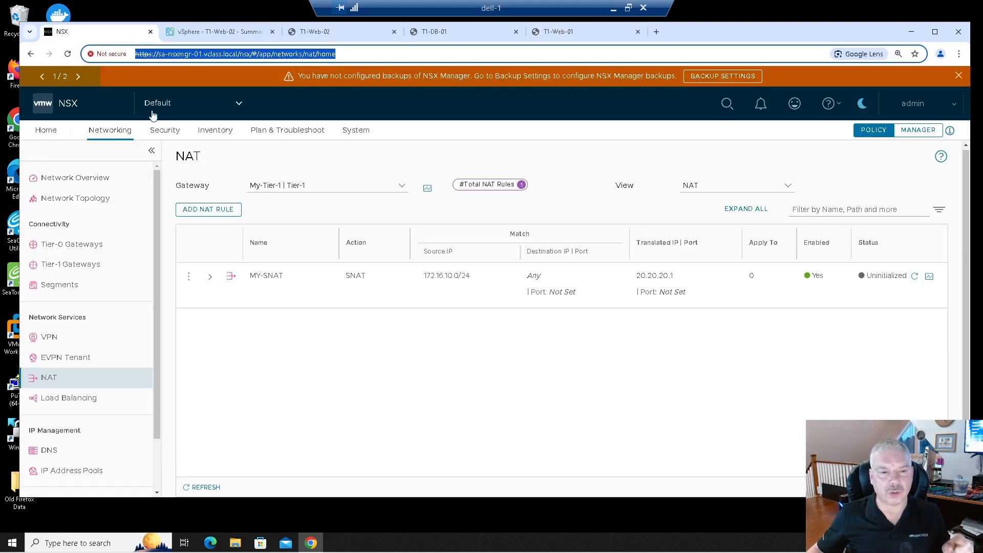
{"action": "left_click", "coordinate": [189, 276]}
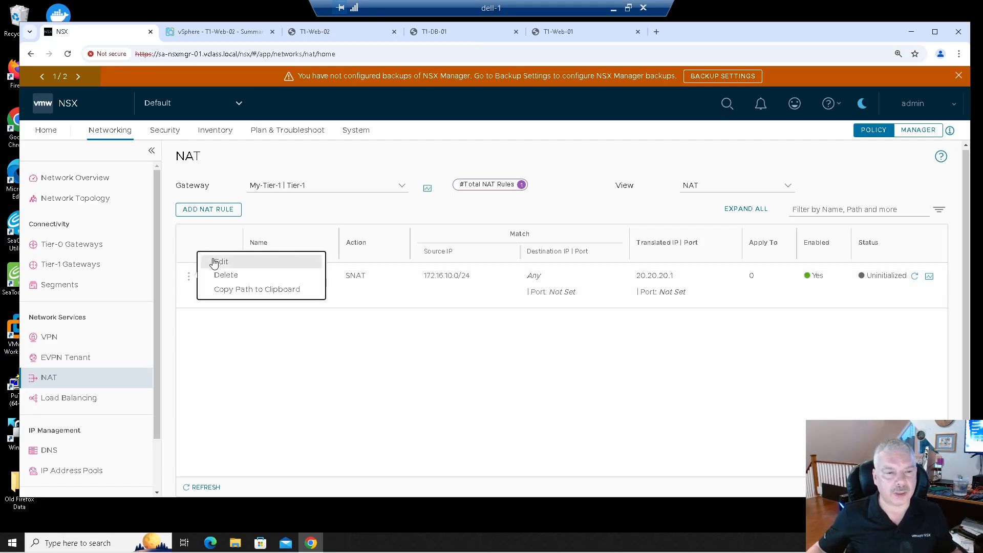
{"action": "left_click", "coordinate": [213, 258]}
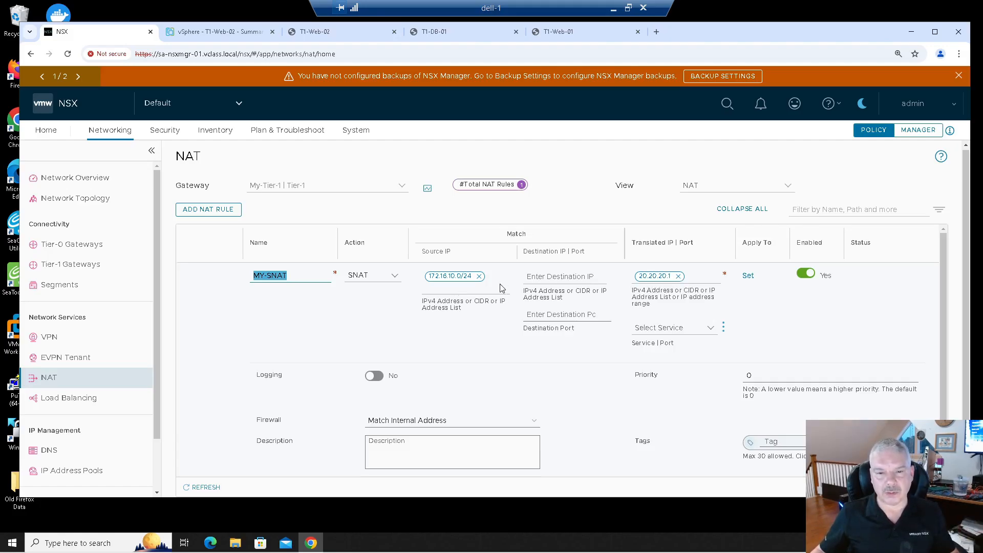
{"action": "left_click", "coordinate": [679, 277]}
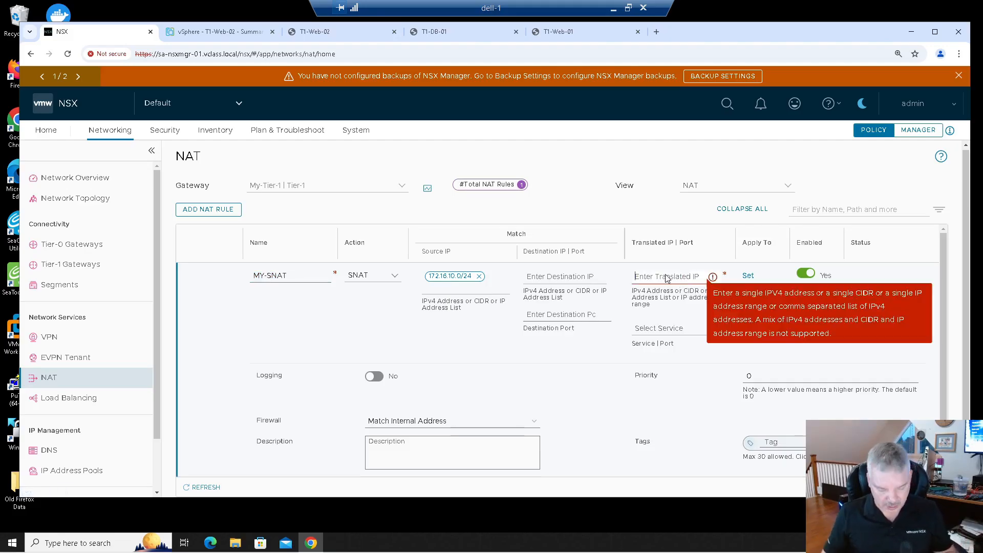
{"action": "type", "text": "20.20.20"}
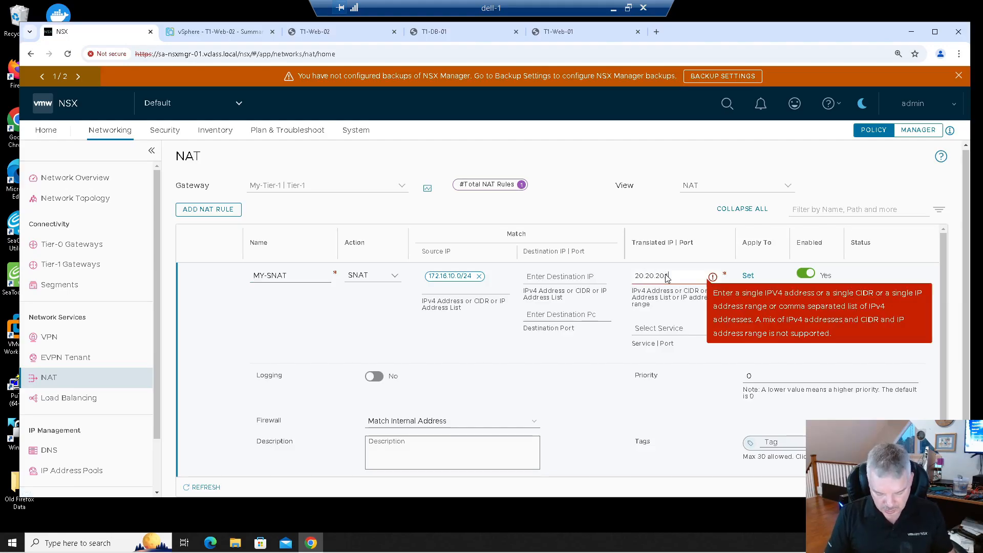
{"action": "type", "text": "-20.20.20"}
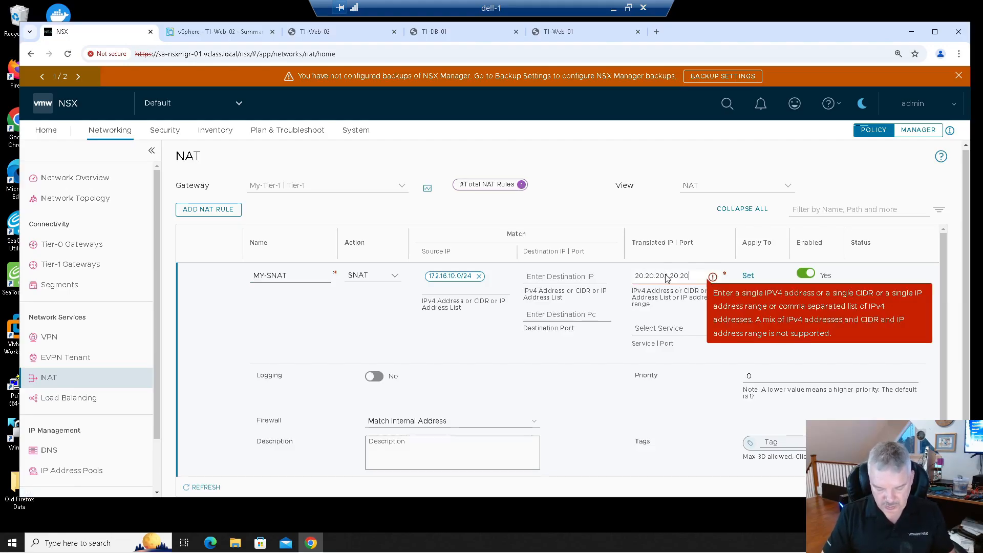
{"action": "type", "text": ".2"}
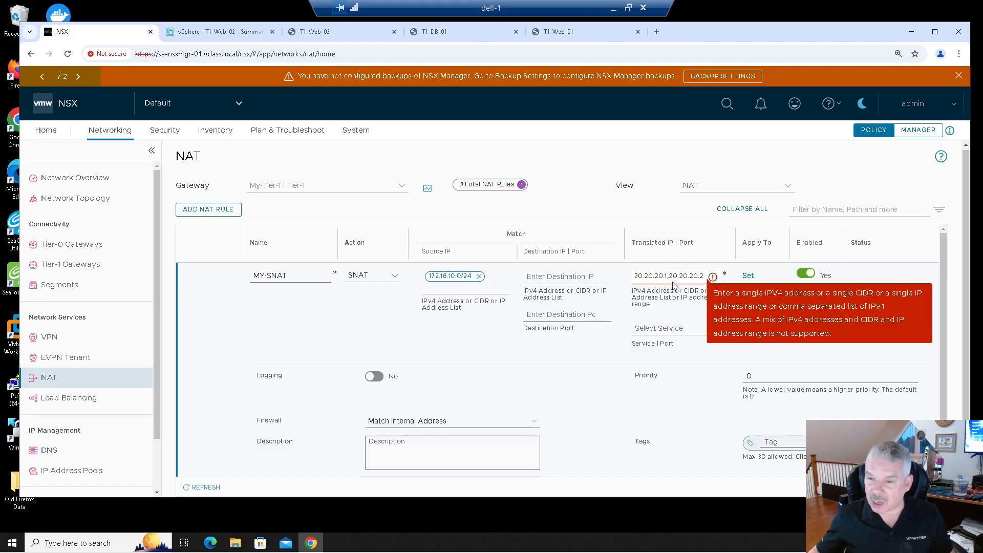
{"action": "left_click", "coordinate": [599, 355]}
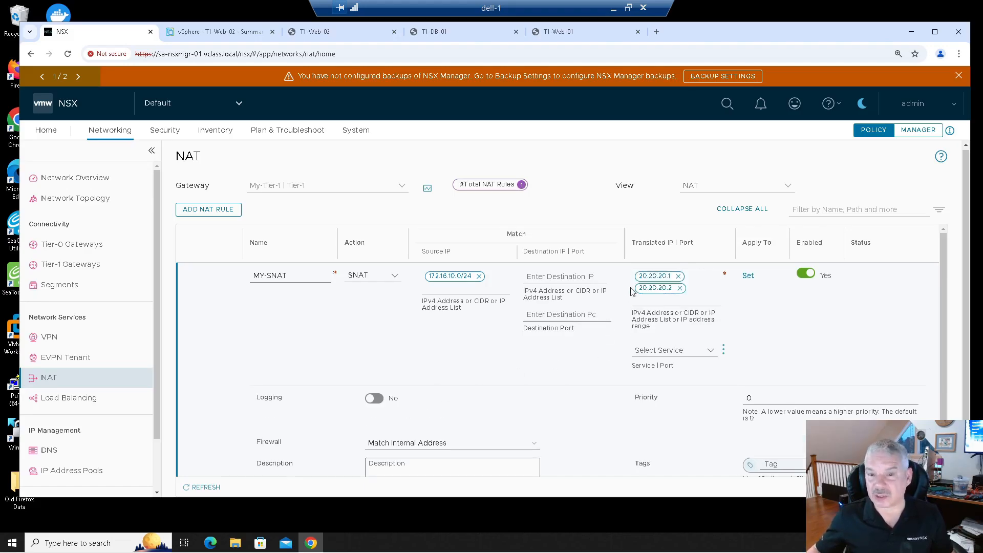
{"action": "scroll", "coordinate": [566, 338], "scroll_direction": "down", "scroll_amount": 2}
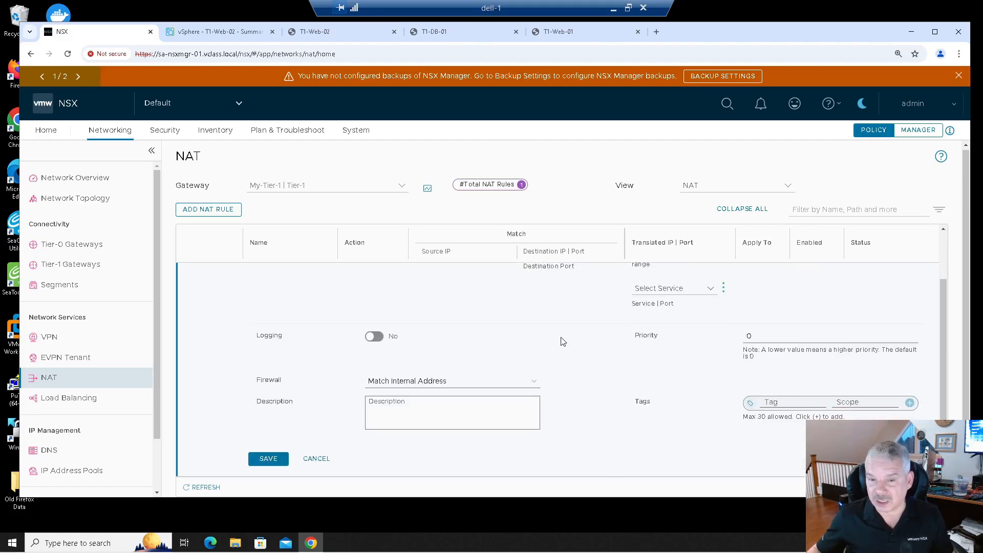
{"action": "left_click", "coordinate": [269, 459]}
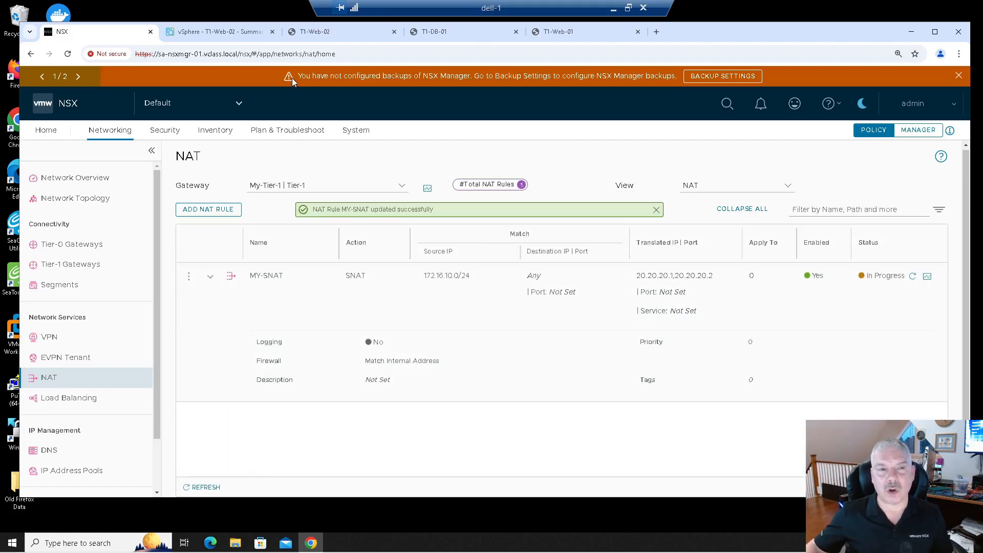
- Rerun the SSH connection from T1-Web-01 to 172.16.30.11, entering the account password
{"action": "left_click", "coordinate": [554, 33]}
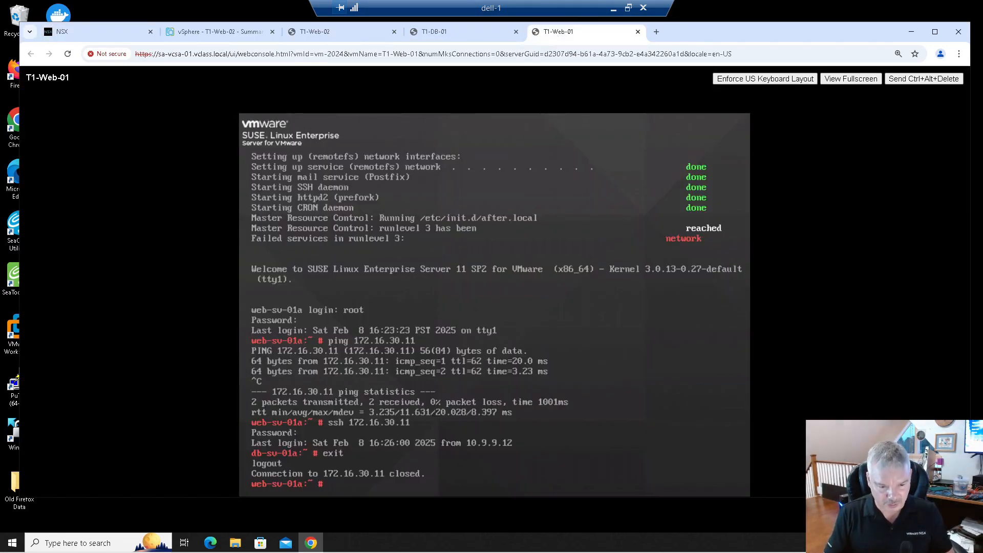
{"action": "key", "text": "Up"}
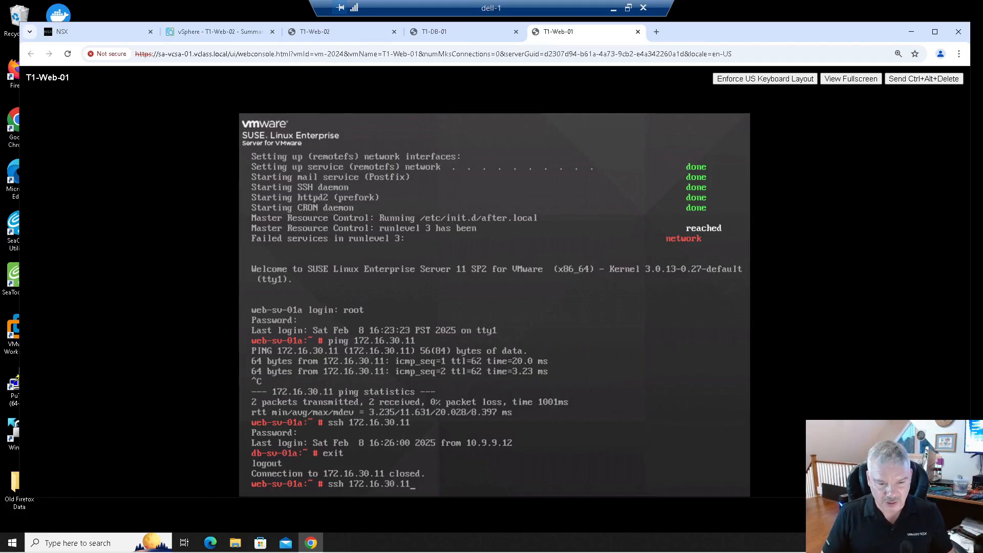
{"action": "key", "text": "Return"}
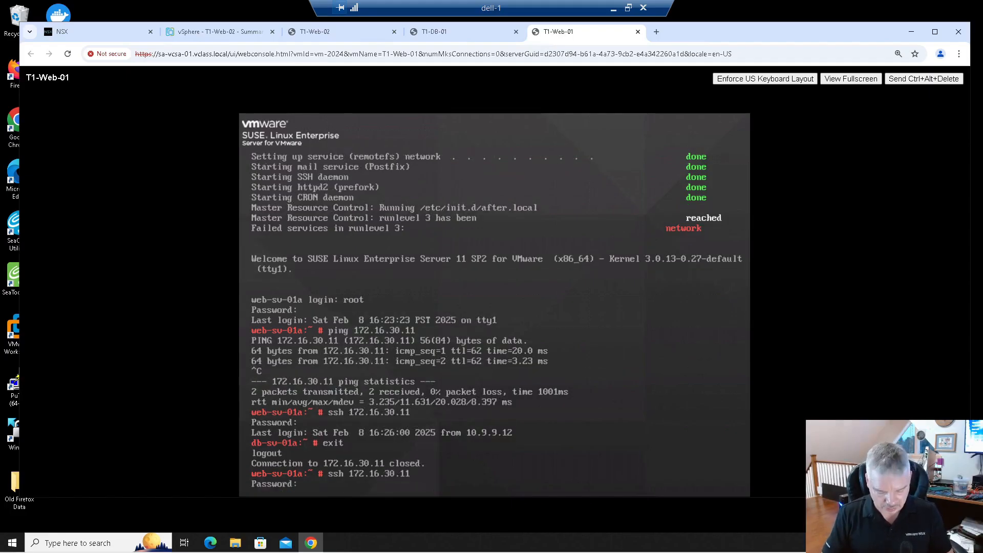
{"action": "key", "text": "Return"}
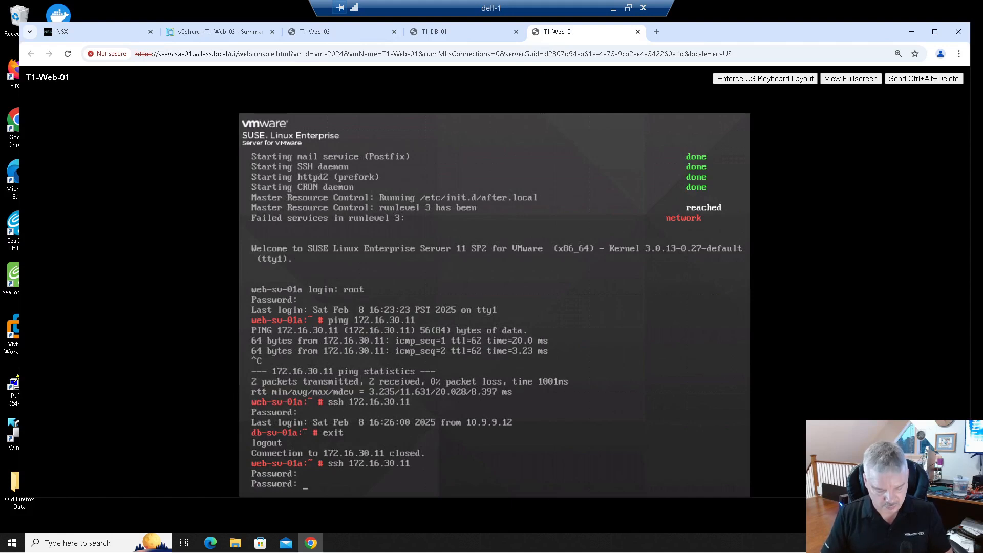
{"action": "key", "text": "Return"}
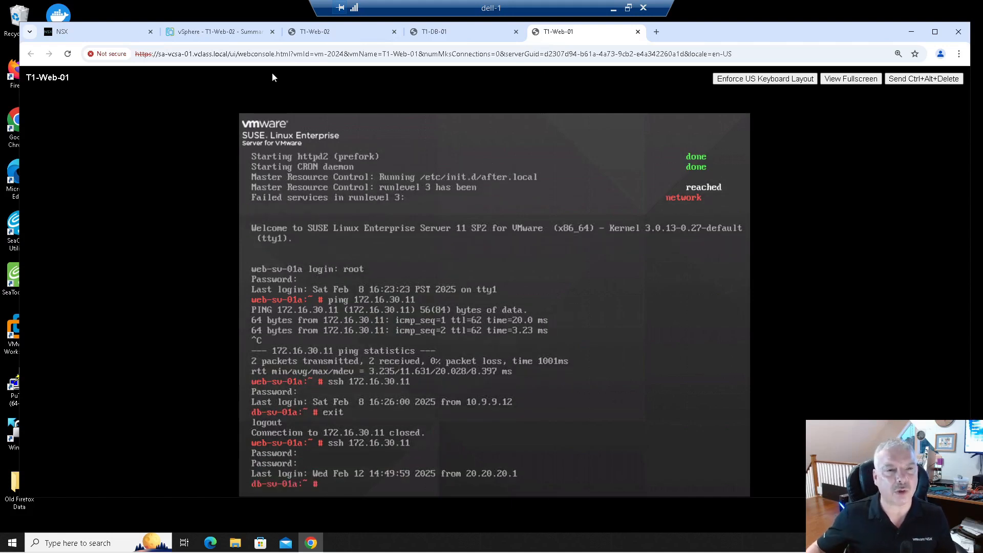
- In the T1-DB-01 console, run netstat |more to review the connections, then quit the pager
{"action": "left_click", "coordinate": [432, 32]}
{"action": "type", "text": "netstat |more"}
{"action": "key", "text": "Return"}
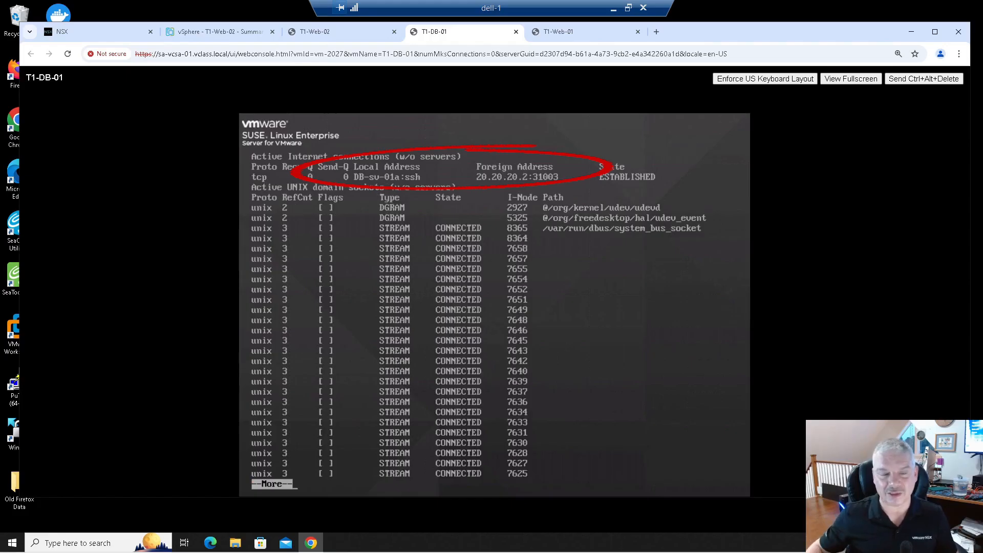
{"action": "type", "text": "qa"}
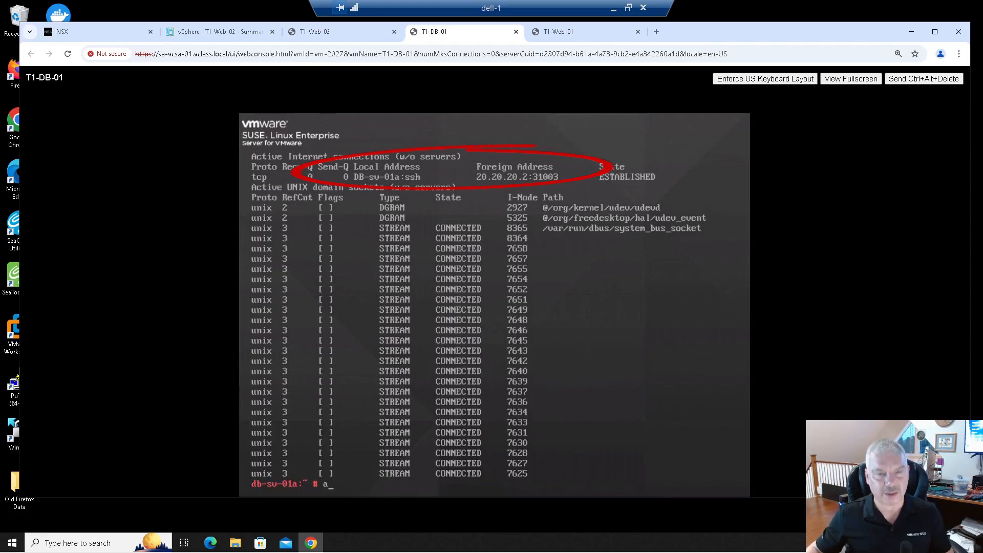
- Rerun the SSH connection from T1-Web-02 to 172.16.30.11, entering the account password
{"action": "left_click", "coordinate": [314, 31]}
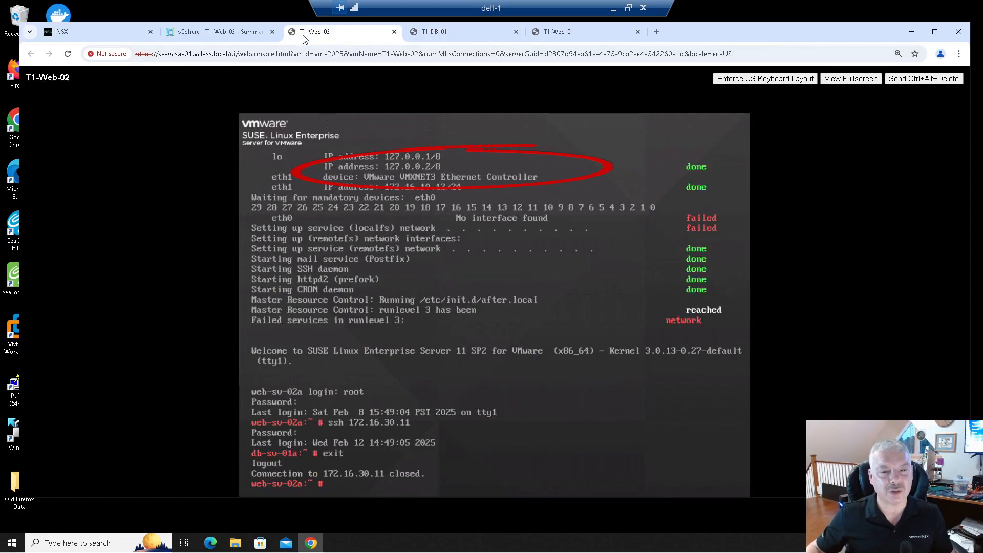
{"action": "key", "text": "Up"}
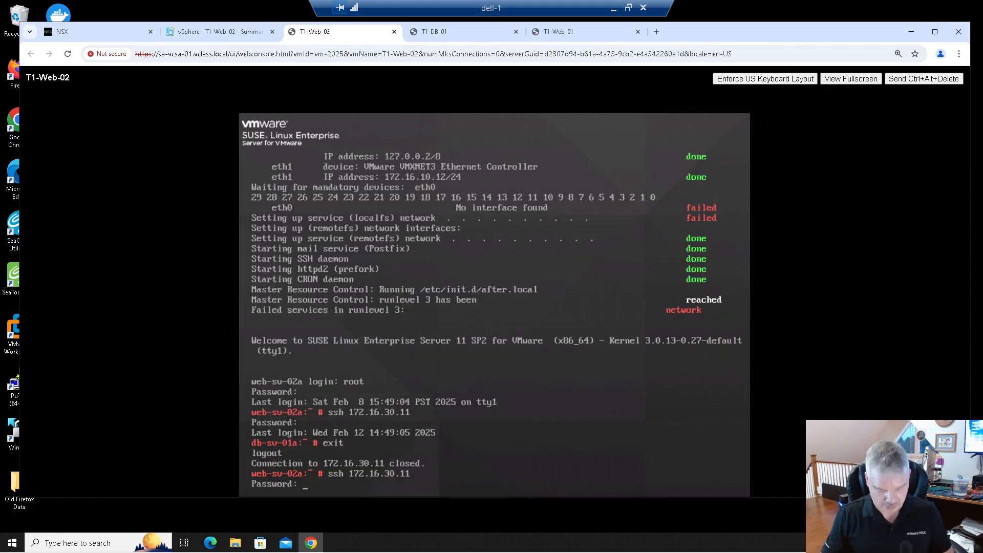
{"action": "key", "text": "Return"}
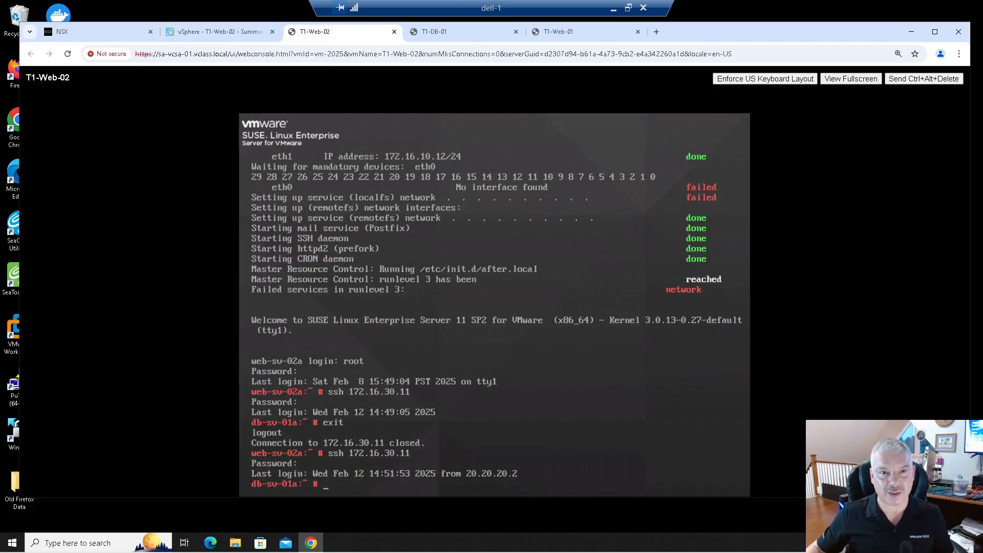
- In the T1-DB-01 console, rerun netstat |more to review the connections
{"action": "left_click", "coordinate": [445, 31]}
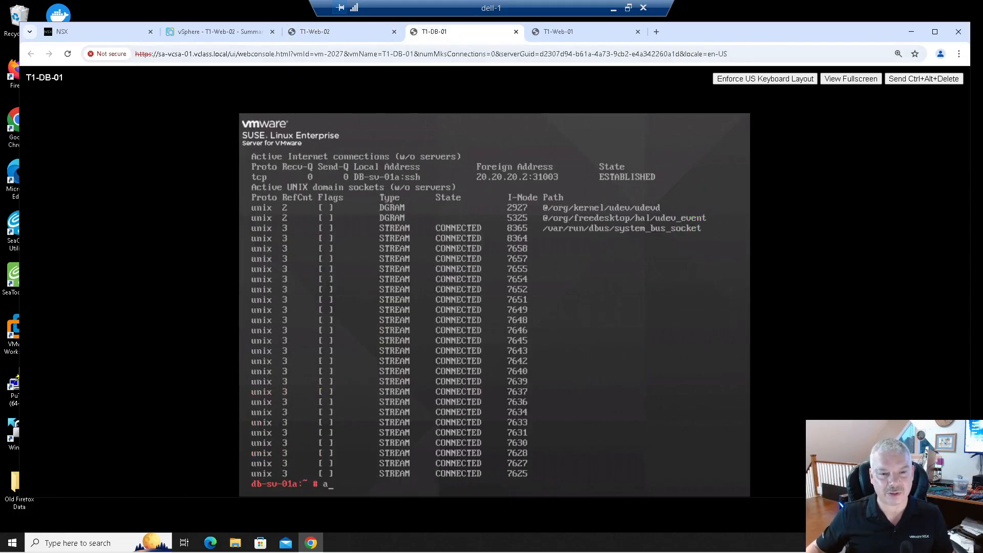
{"action": "key", "text": "Up"}
{"action": "key", "text": "Return"}
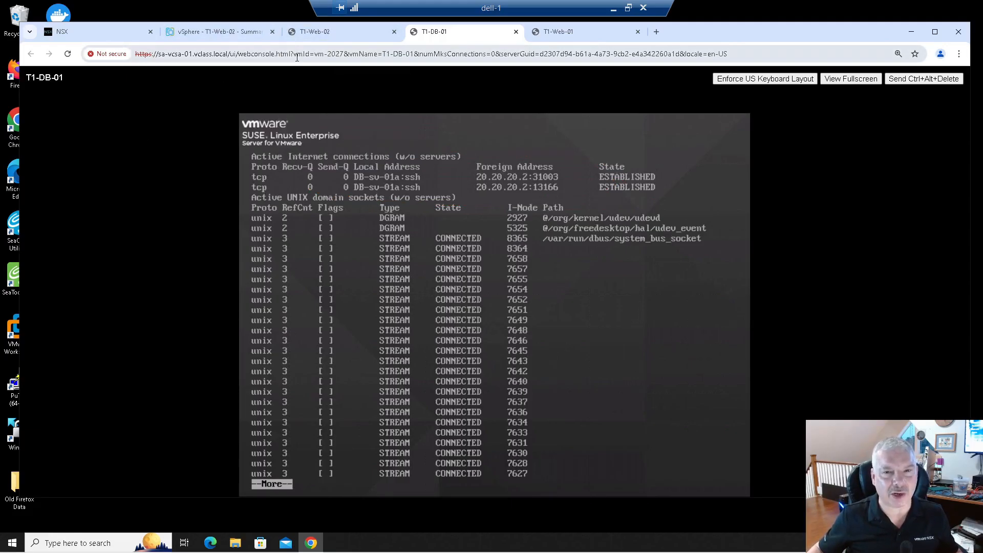
- Edit the MY-SNAT rule to set its source IPs to 172.16.10.11,172.16.10.12 and save it
{"action": "left_click", "coordinate": [204, 33]}
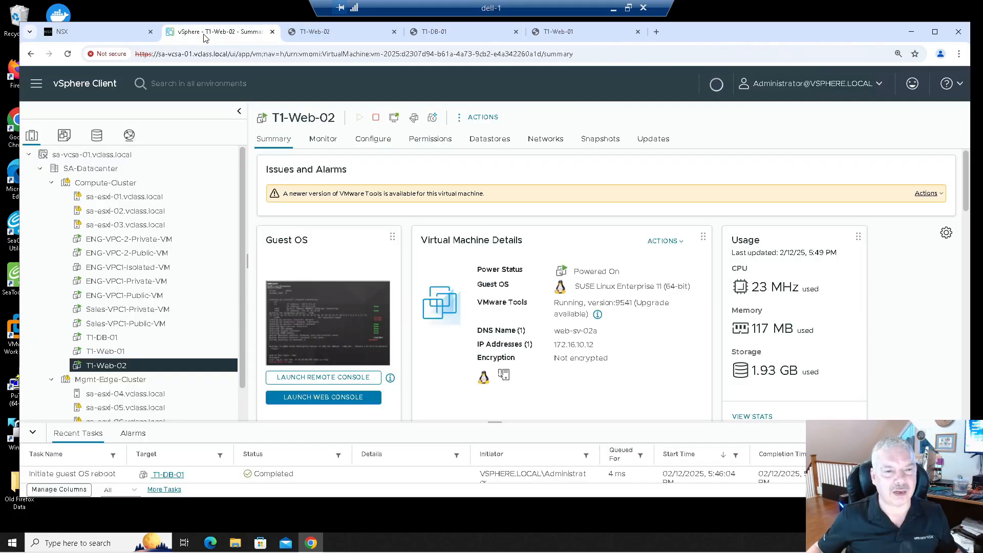
{"action": "left_click", "coordinate": [82, 33]}
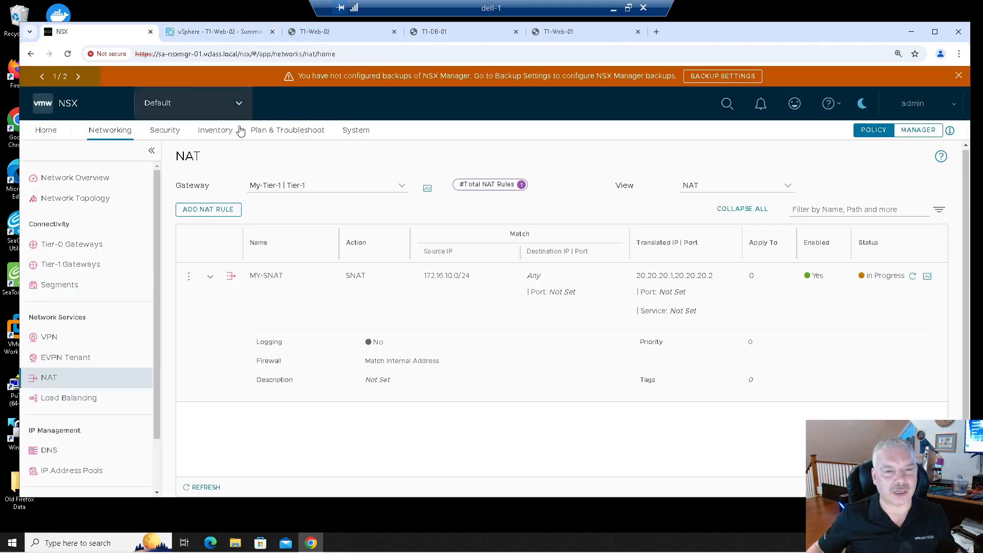
{"action": "left_click", "coordinate": [188, 276]}
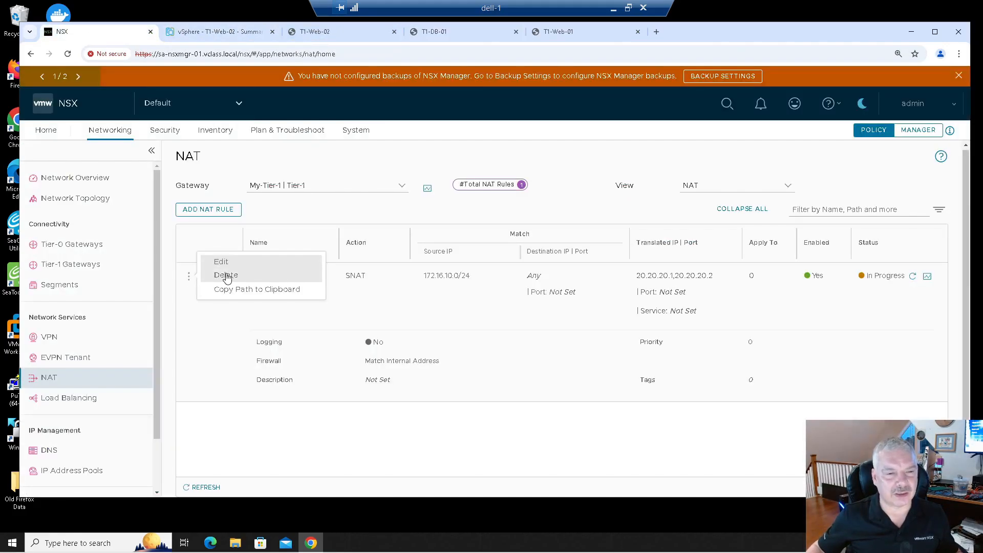
{"action": "left_click", "coordinate": [222, 263]}
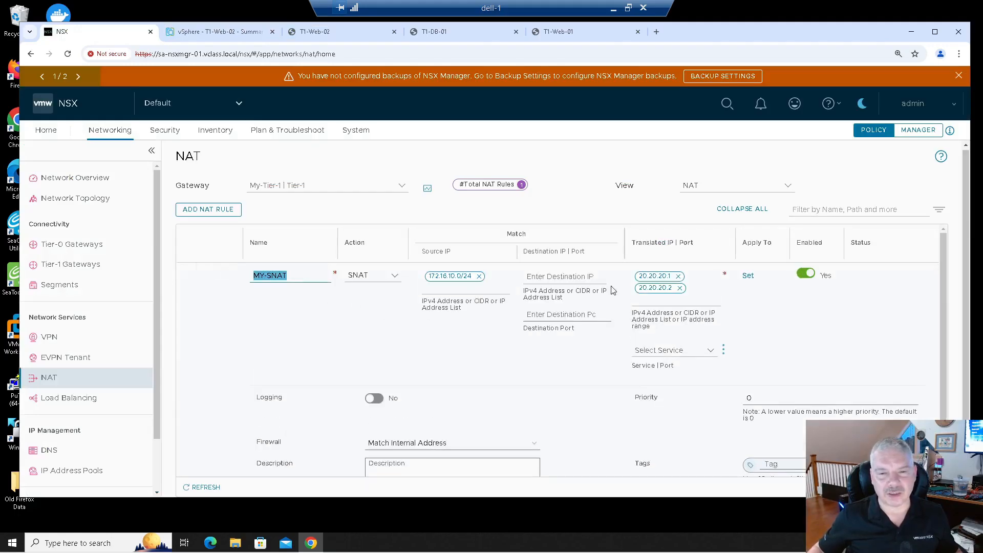
{"action": "left_click", "coordinate": [480, 276]}
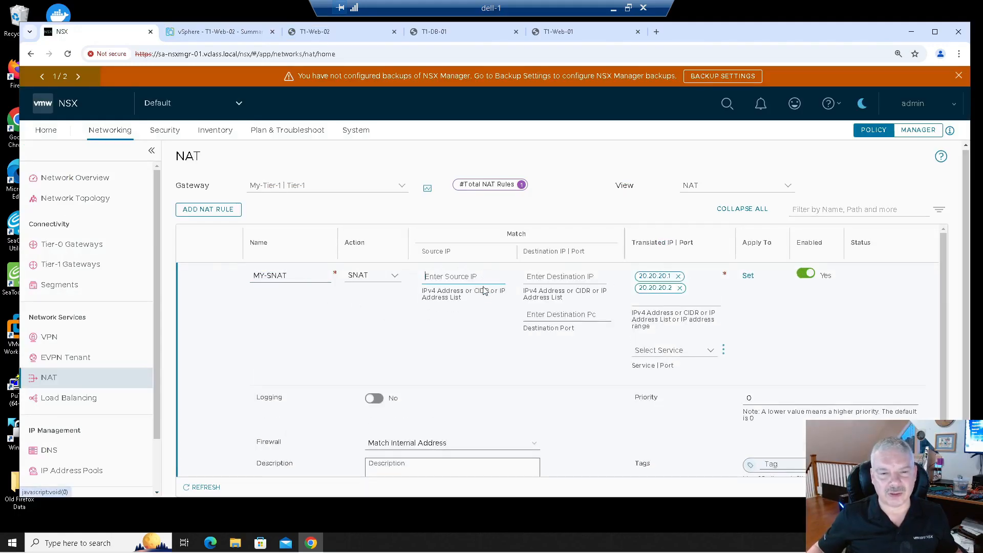
{"action": "type", "text": "172"}
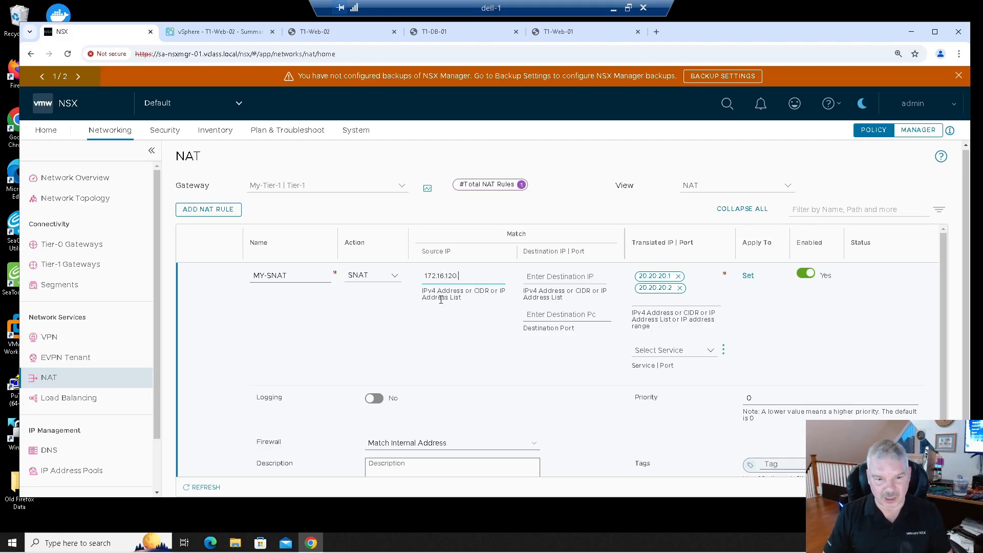
{"action": "type", "text": ".16.10"}
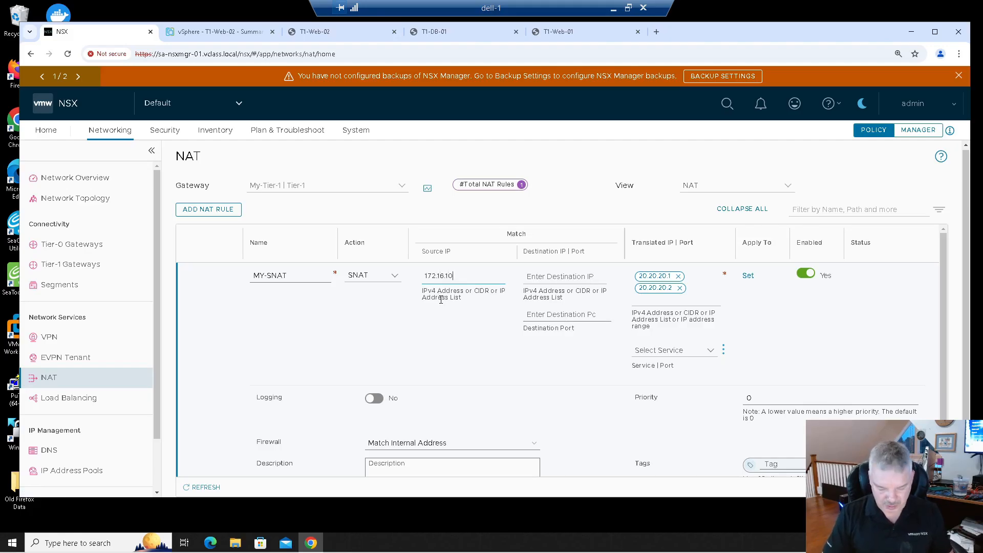
{"action": "type", "text": ".11,172.16.10.12"}
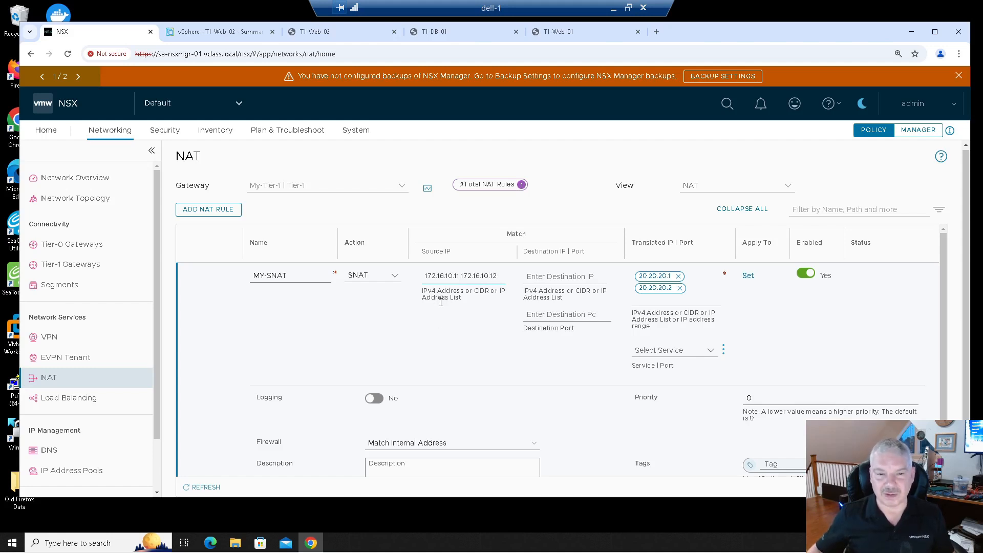
{"action": "left_click", "coordinate": [402, 344]}
{"action": "scroll", "coordinate": [312, 330], "scroll_direction": "down", "scroll_amount": 2}
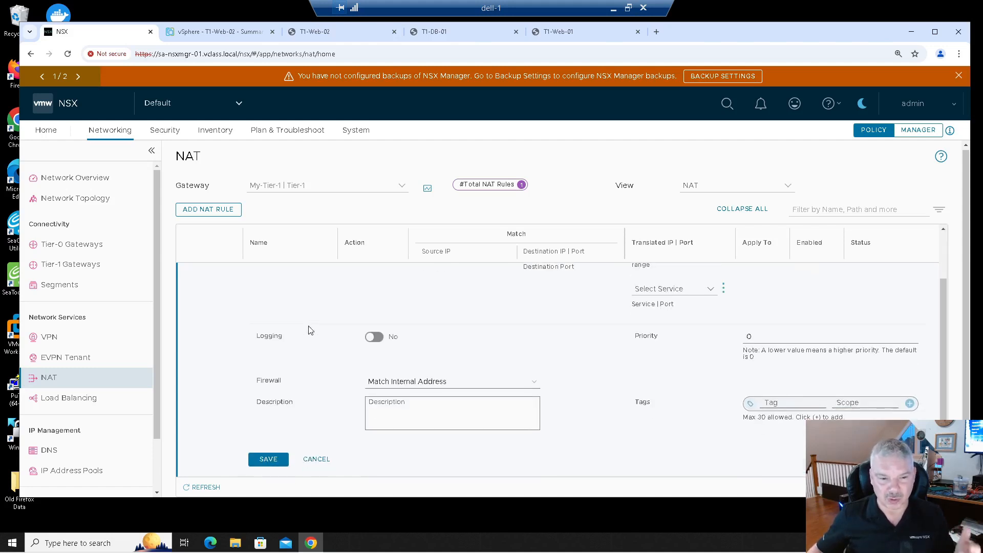
{"action": "scroll", "coordinate": [507, 305], "scroll_direction": "up", "scroll_amount": 2}
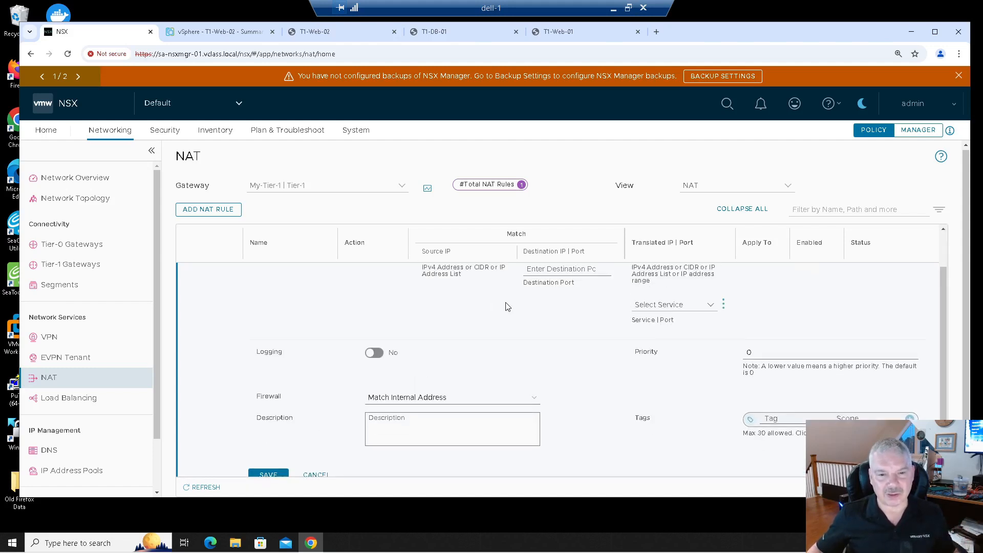
{"action": "scroll", "coordinate": [261, 378], "scroll_direction": "down", "scroll_amount": 2}
{"action": "left_click", "coordinate": [265, 461]}
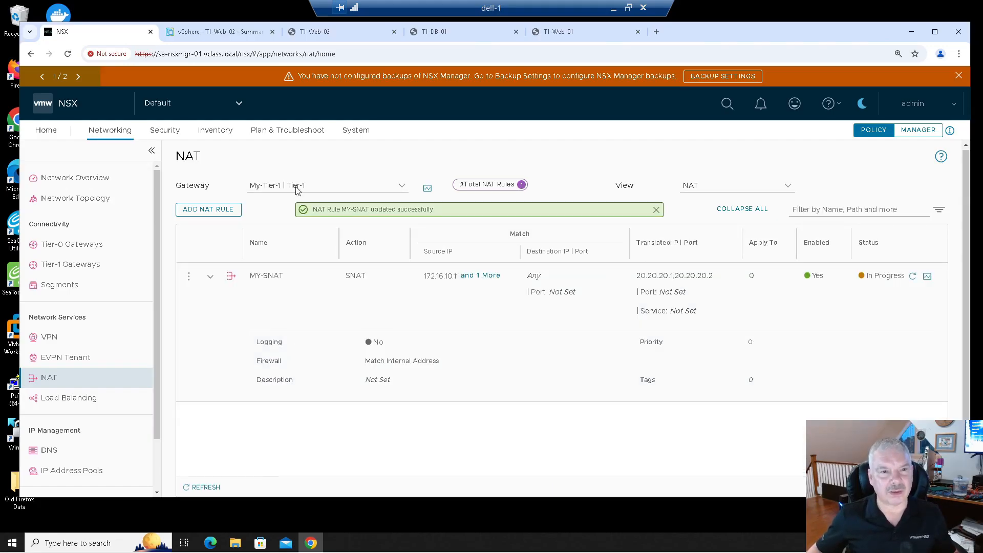
- Exit the SSH sessions to 172.16.30.11 in both the T1-Web-01 and T1-Web-02 consoles
{"action": "left_click", "coordinate": [570, 33]}
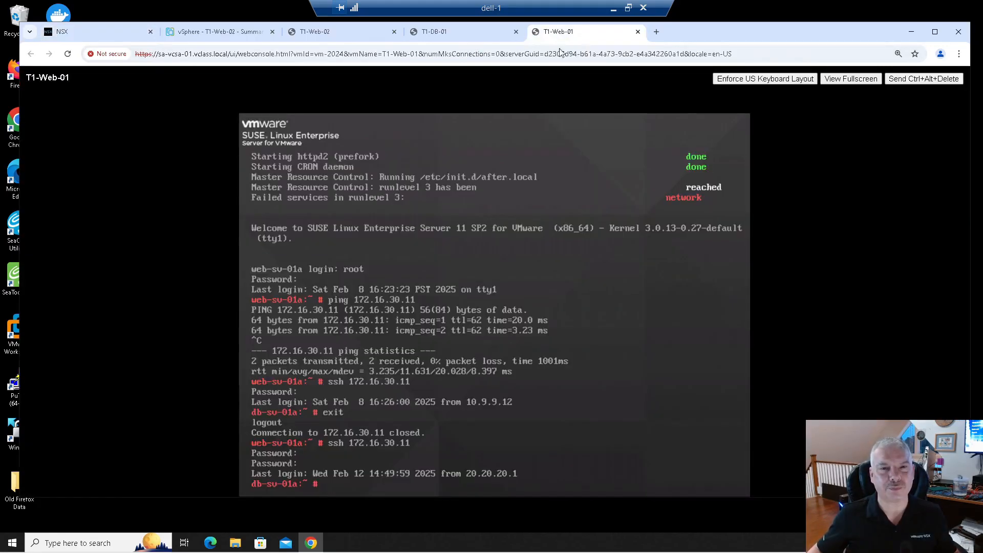
{"action": "type", "text": "exit"}
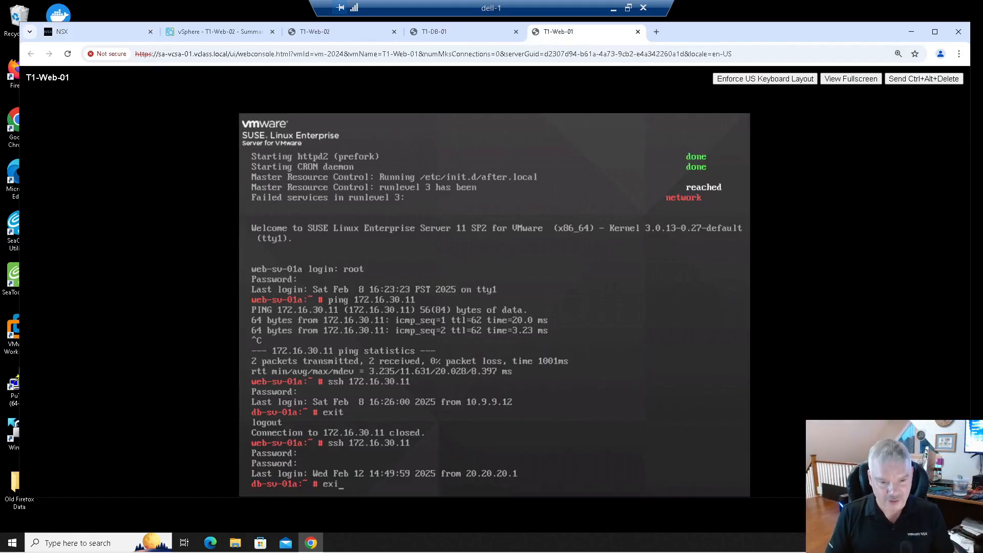
{"action": "key", "text": "Return"}
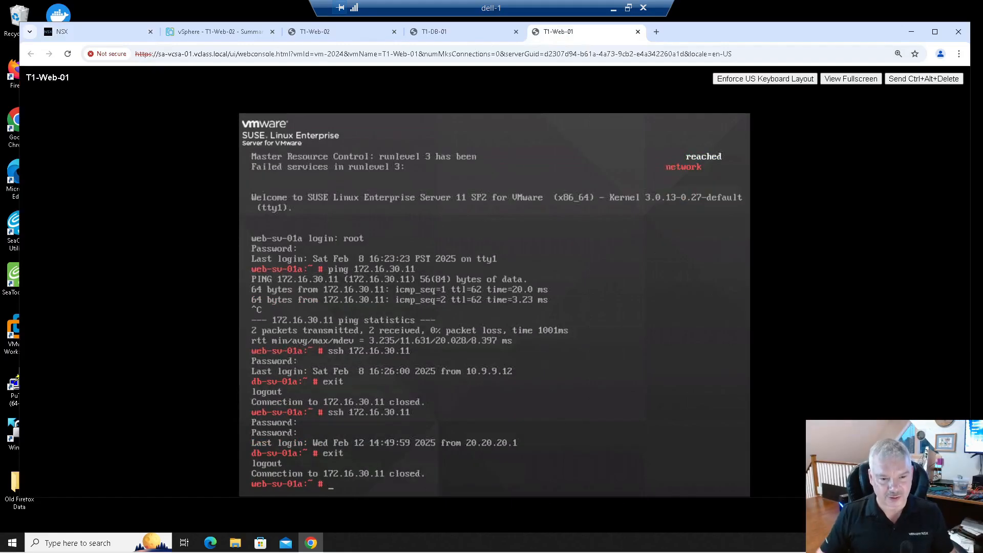
{"action": "left_click", "coordinate": [327, 34]}
{"action": "type", "text": "exit"}
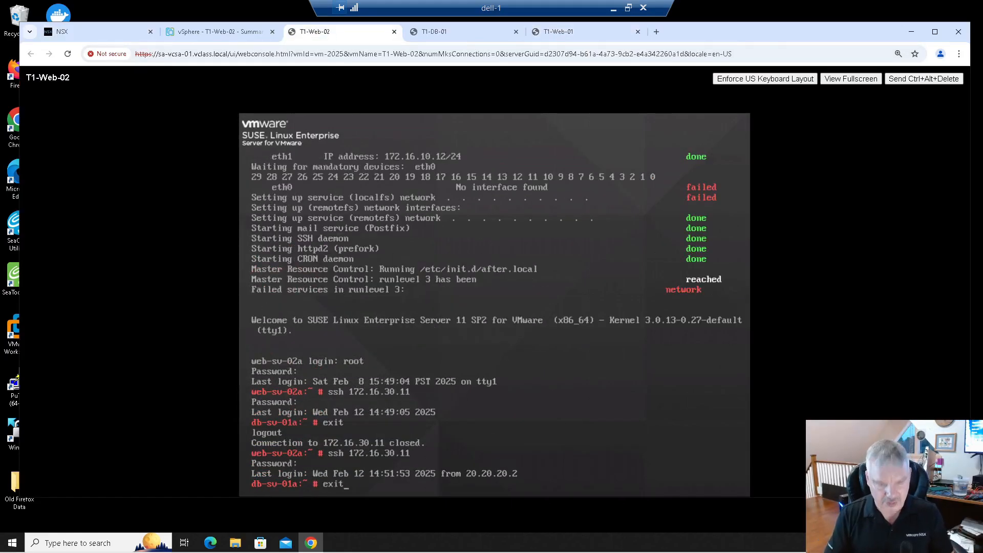
{"action": "key", "text": "Return"}
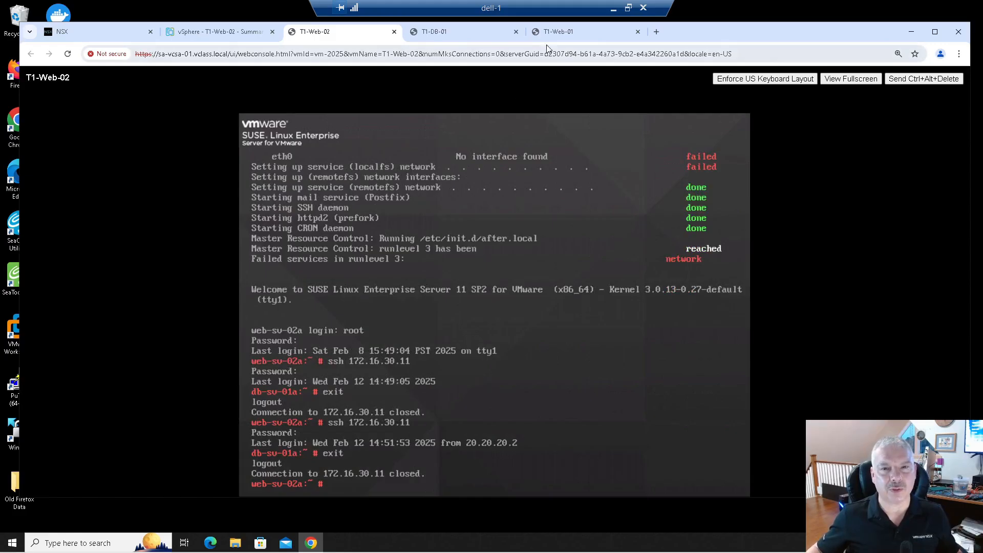
- Rerun the SSH connection from T1-Web-01 to 172.16.30.11, entering the account password
{"action": "left_click", "coordinate": [557, 31]}
{"action": "key", "text": "Up"}
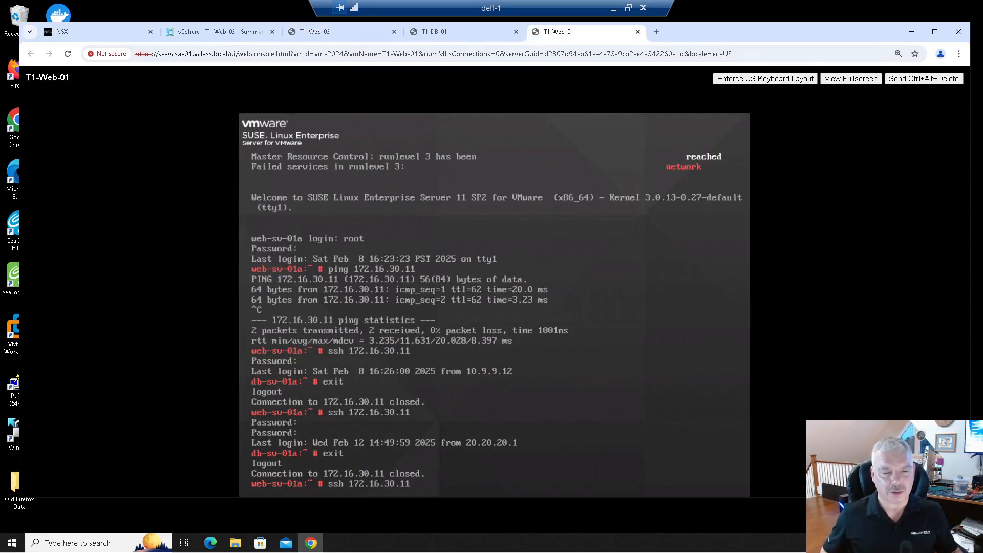
{"action": "key", "text": "Return"}
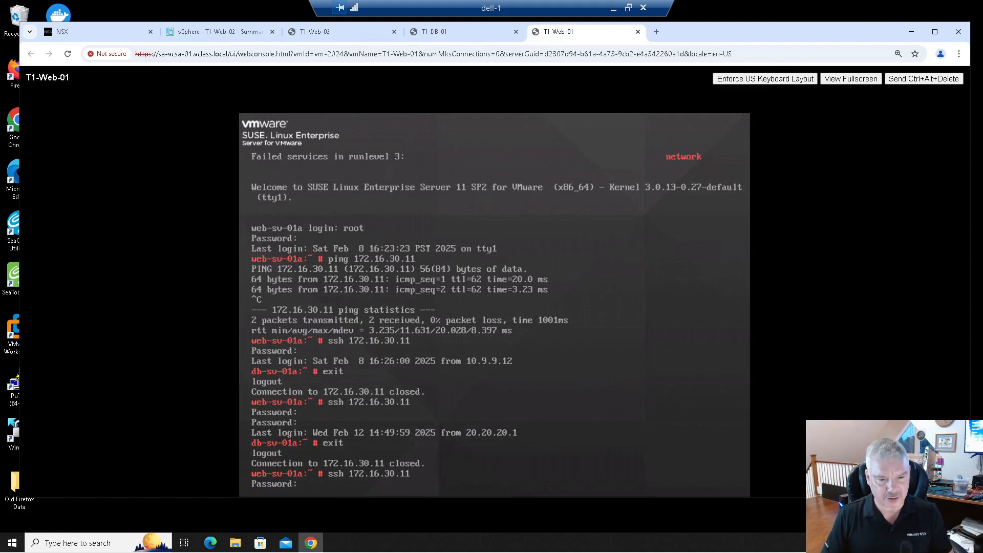
{"action": "key", "text": "Return"}
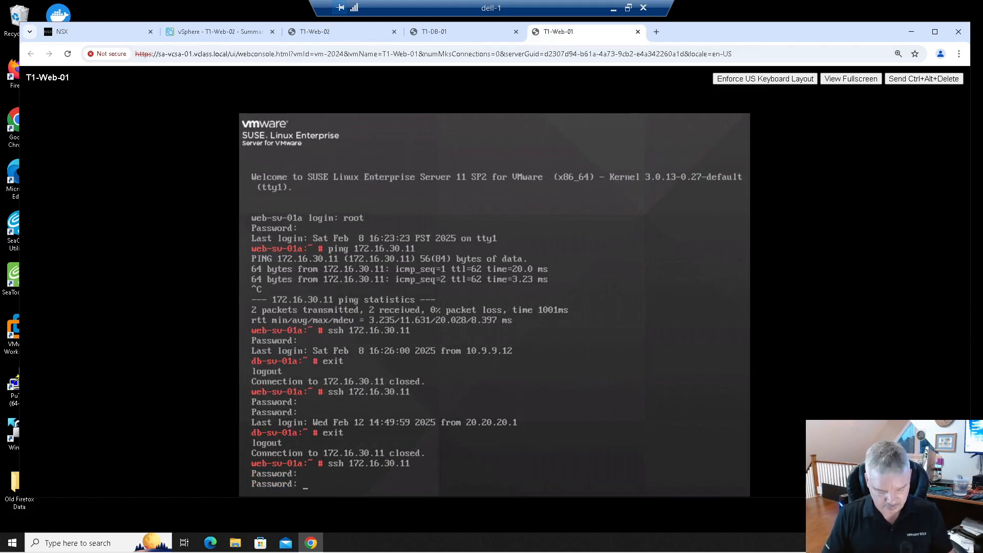
{"action": "key", "text": "Return"}
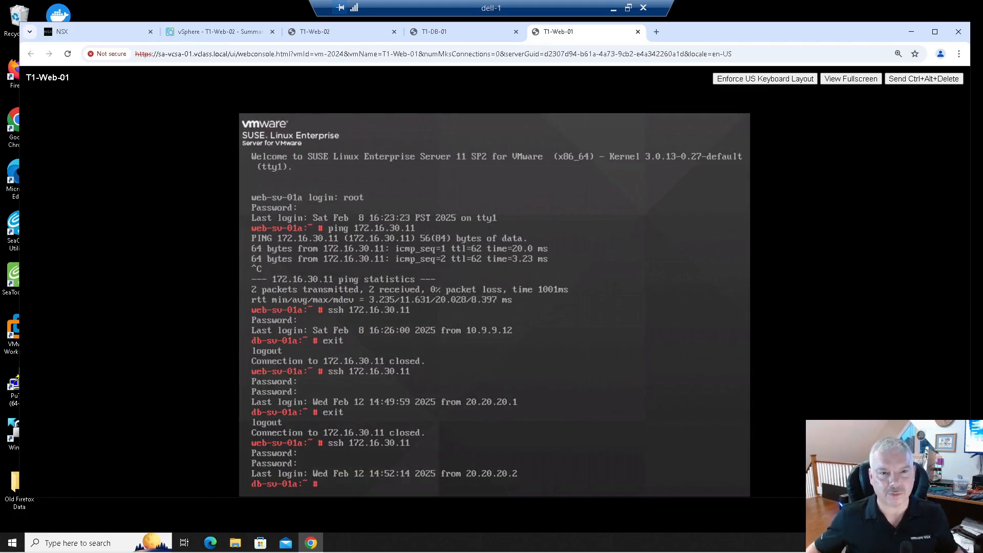
- In the T1-DB-01 console, quit the pager and rerun netstat |more to review the connections
{"action": "left_click", "coordinate": [430, 32]}
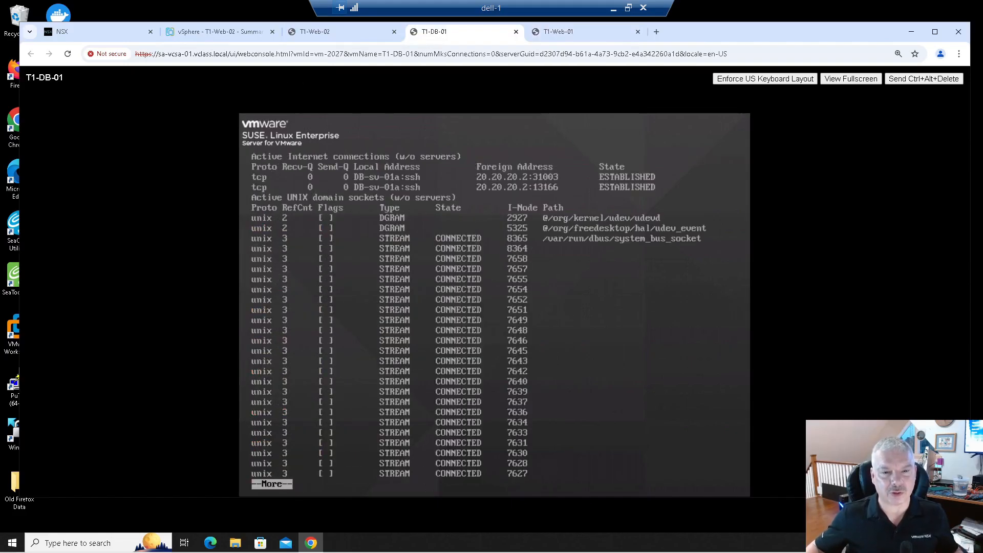
{"action": "key", "text": "q"}
{"action": "key", "text": "Up"}
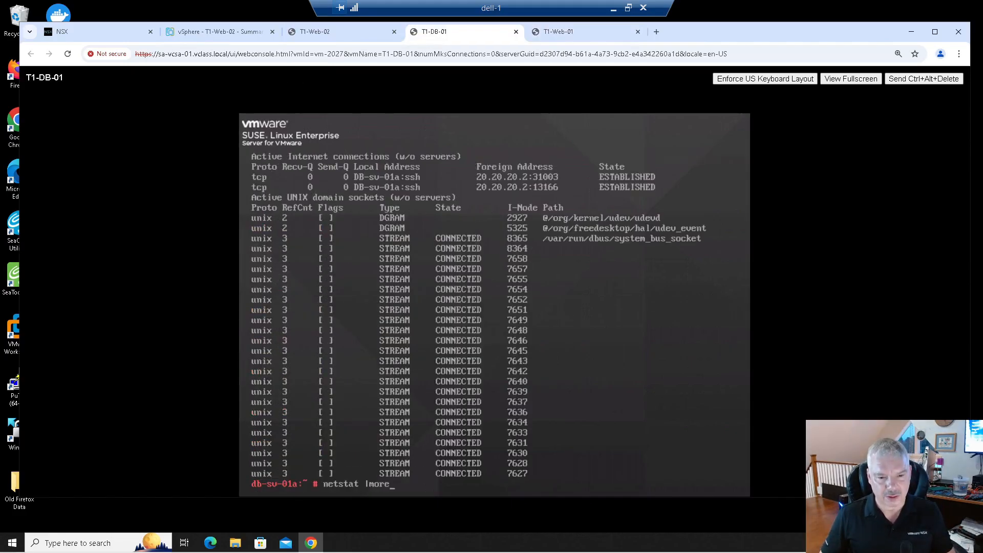
{"action": "key", "text": "Return"}
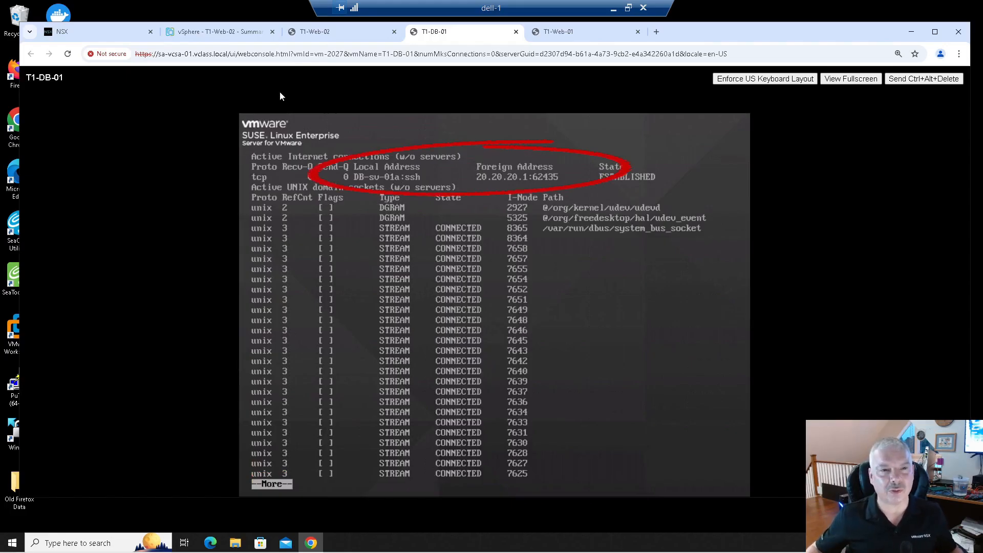
- Rerun the SSH connection from T1-Web-02 to 172.16.30.11, entering the account password
{"action": "left_click", "coordinate": [307, 31]}
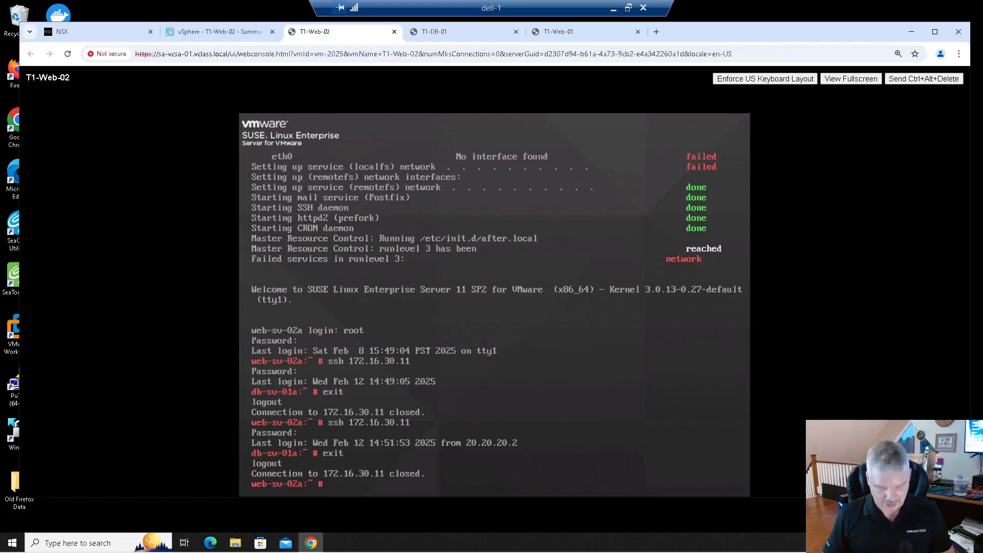
{"action": "key", "text": "Up"}
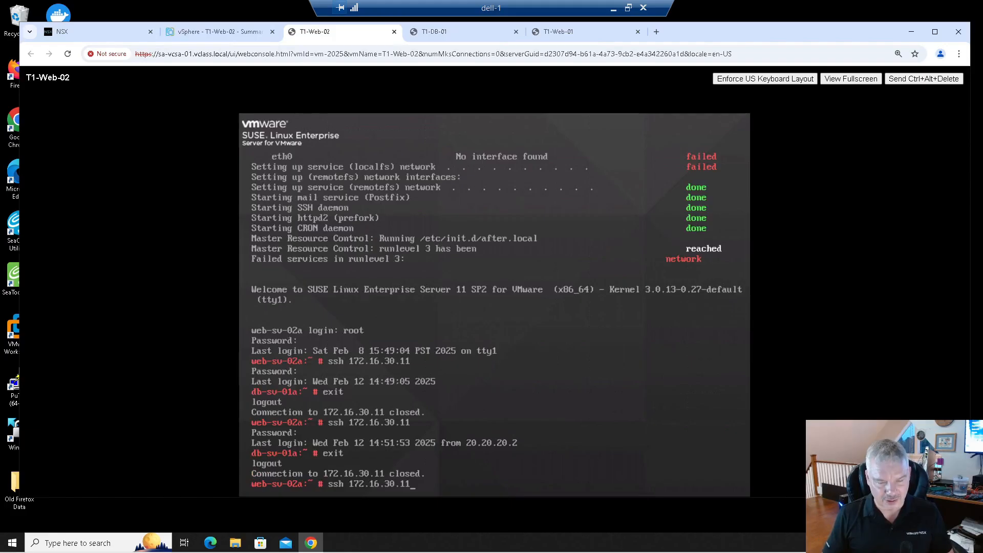
{"action": "key", "text": "Return"}
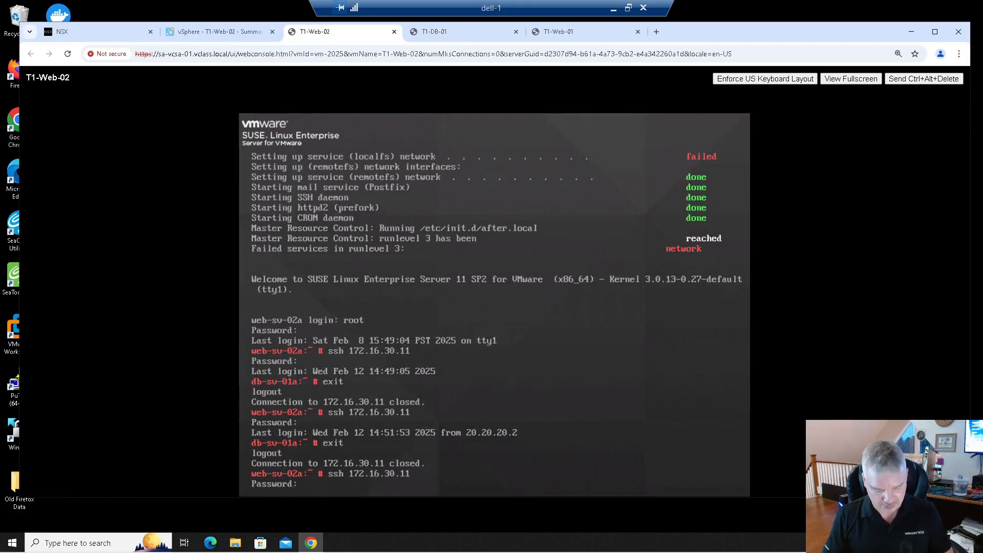
{"action": "key", "text": "Return"}
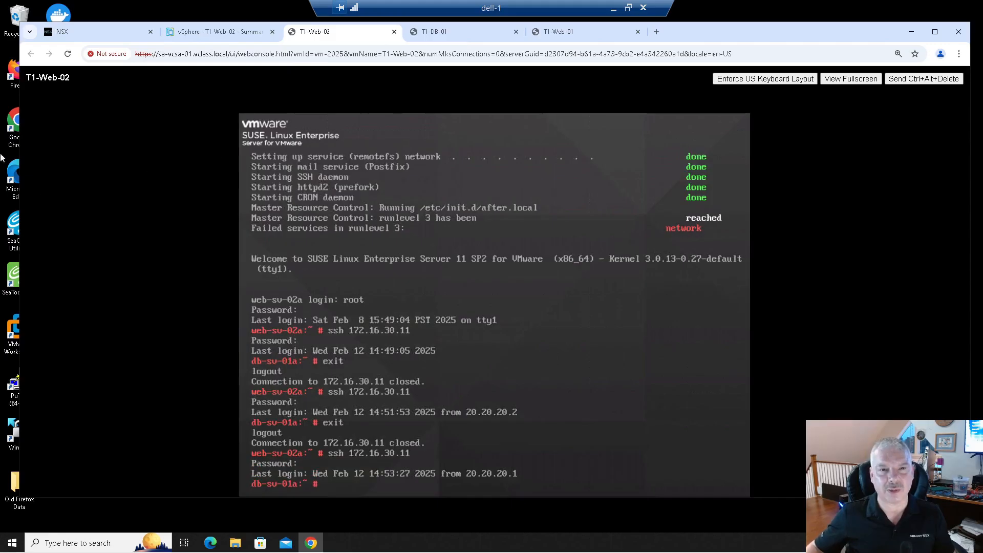
- Quit the pager in the T1-DB-01 console and run netstat |more again to check the connections
{"action": "left_click", "coordinate": [435, 32]}
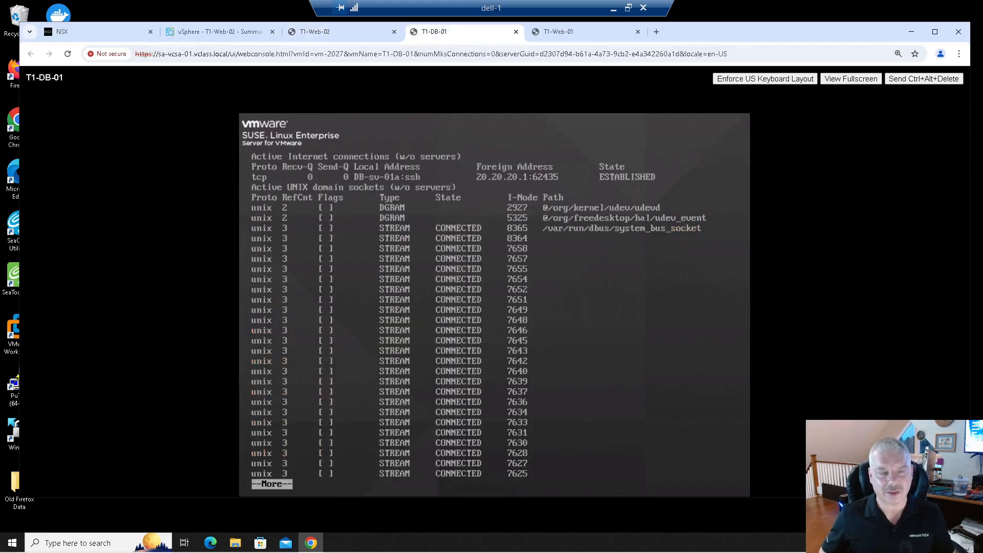
{"action": "key", "text": "q"}
{"action": "key", "text": "Up"}
{"action": "key", "text": "Return"}
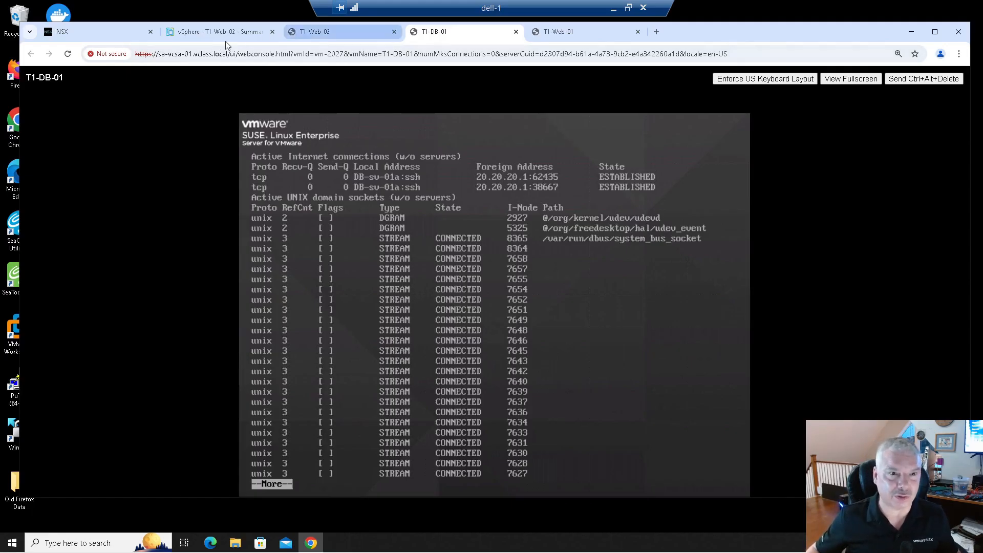
- Edit the MY-SNAT rule to remove source IP 172.16.10.12 and translated IP 20.20.20.2, then save it
{"action": "left_click", "coordinate": [210, 36]}
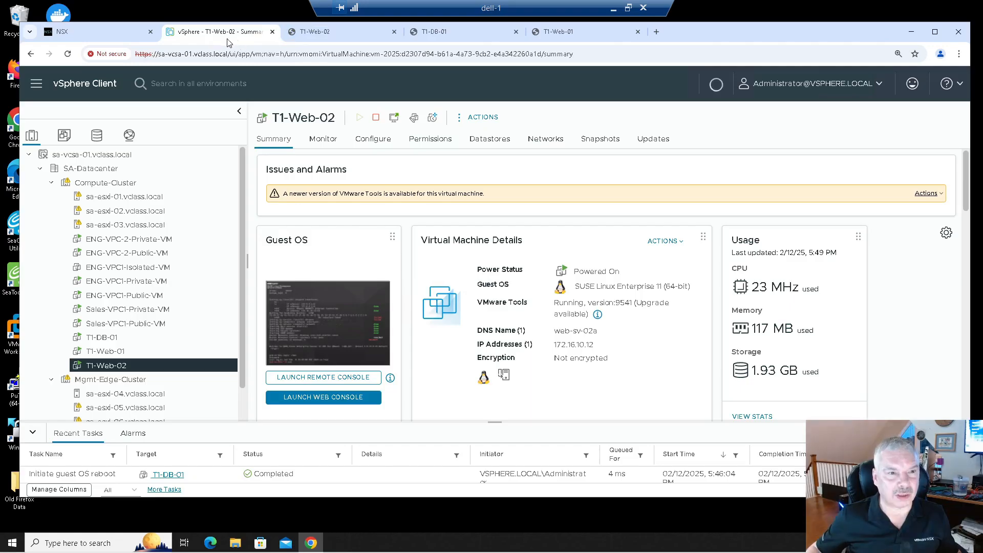
{"action": "left_click", "coordinate": [99, 29]}
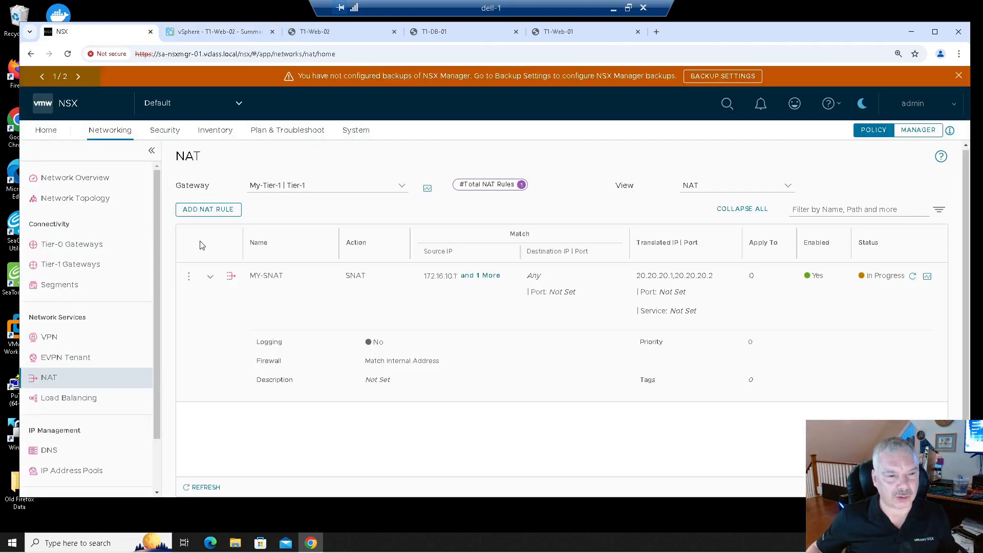
{"action": "left_click", "coordinate": [188, 277]}
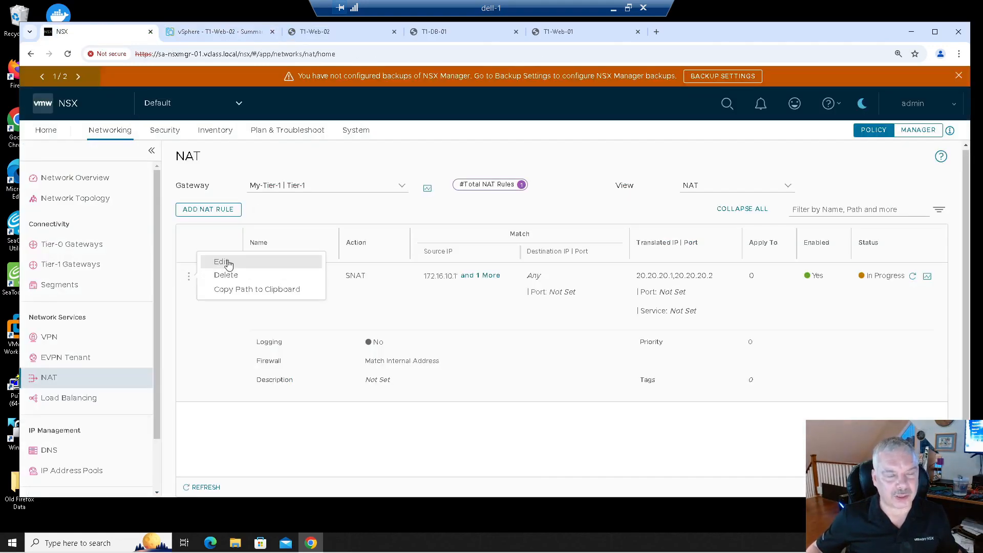
{"action": "left_click", "coordinate": [226, 265]}
{"action": "left_click", "coordinate": [470, 288]}
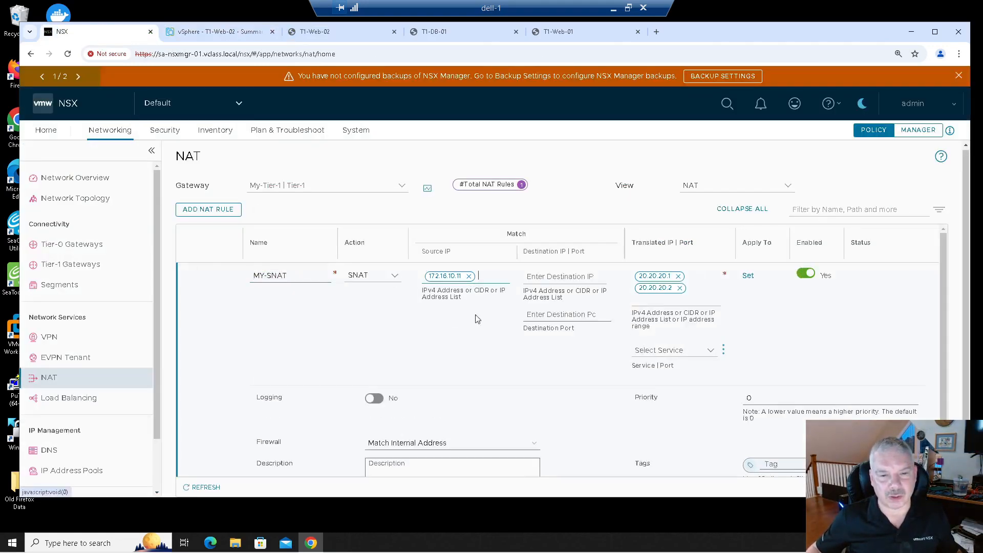
{"action": "left_click", "coordinate": [680, 289]}
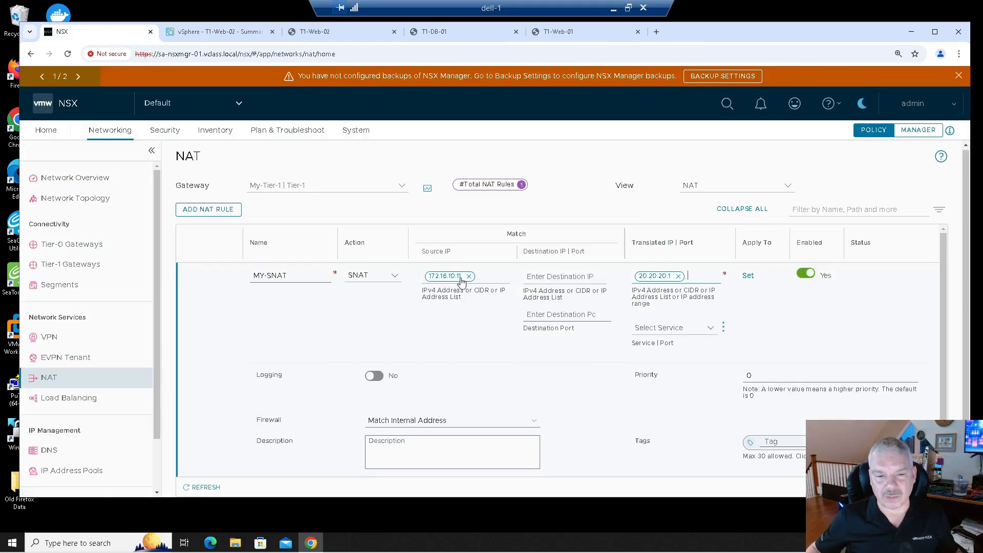
{"action": "scroll", "coordinate": [358, 399], "scroll_direction": "down", "scroll_amount": 2}
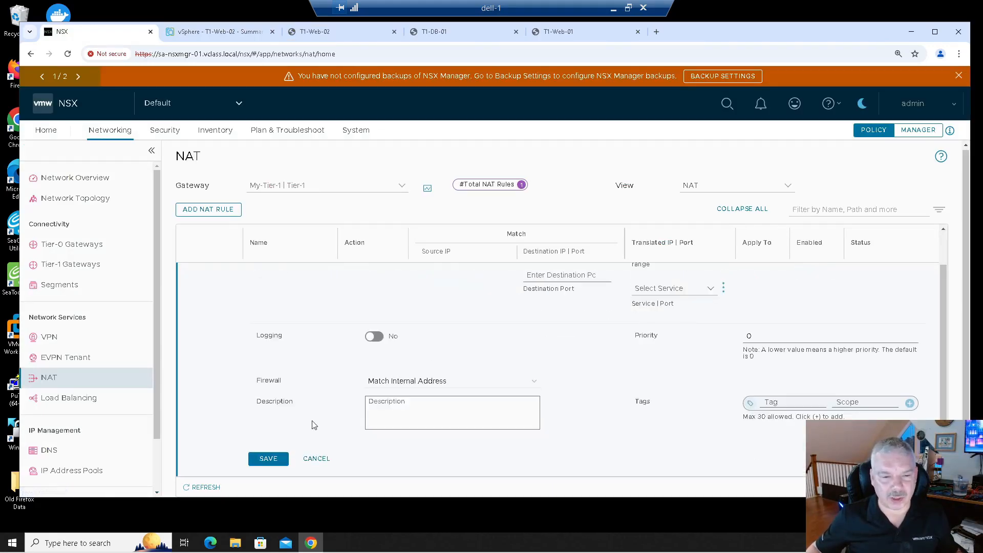
{"action": "left_click", "coordinate": [267, 458]}
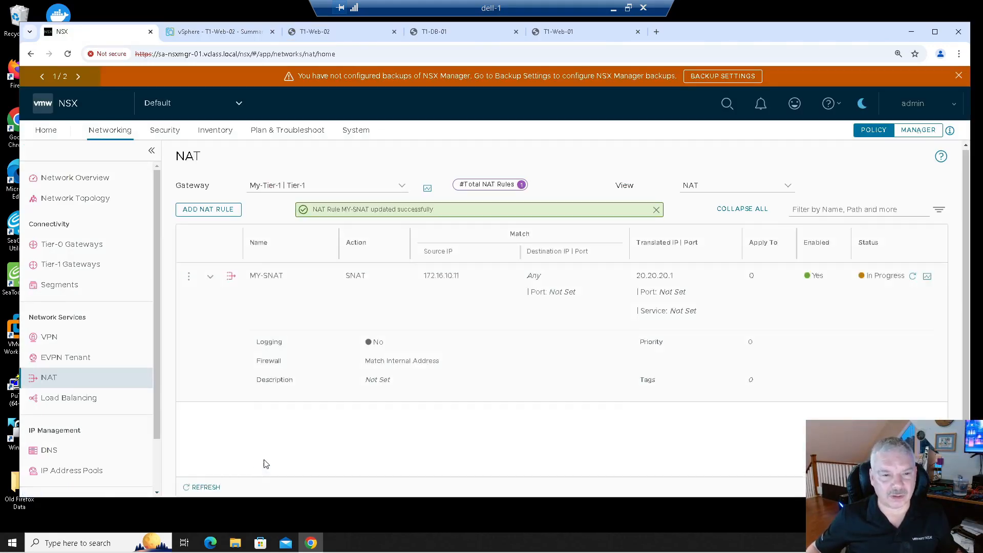
- Add a new NAT rule named snat-2 with source IP 172.16.10.12 and translated IP 20.20.20.2
{"action": "left_click", "coordinate": [204, 210]}
{"action": "left_click", "coordinate": [292, 272]}
{"action": "type", "text": "snat-2"}
{"action": "left_click", "coordinate": [441, 277]}
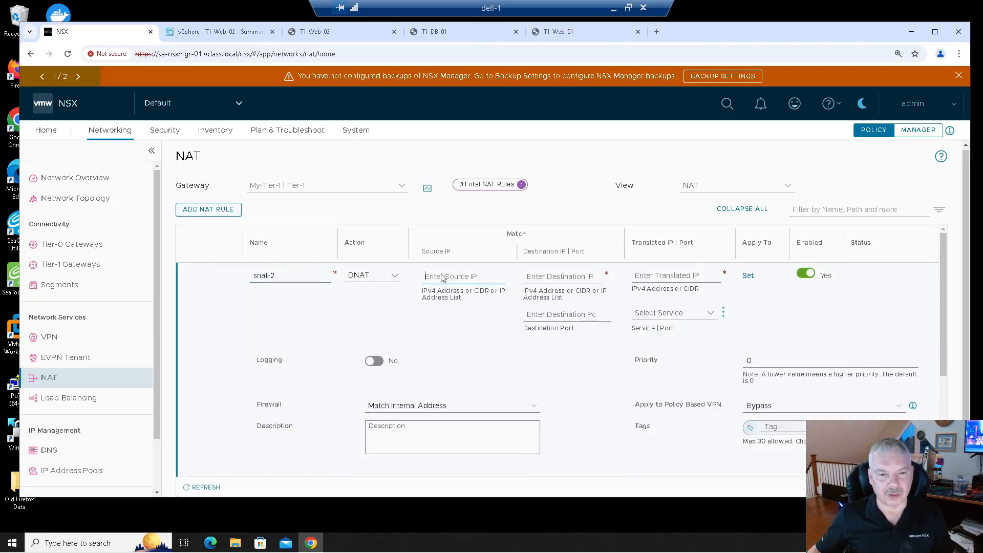
{"action": "type", "text": "172.1"}
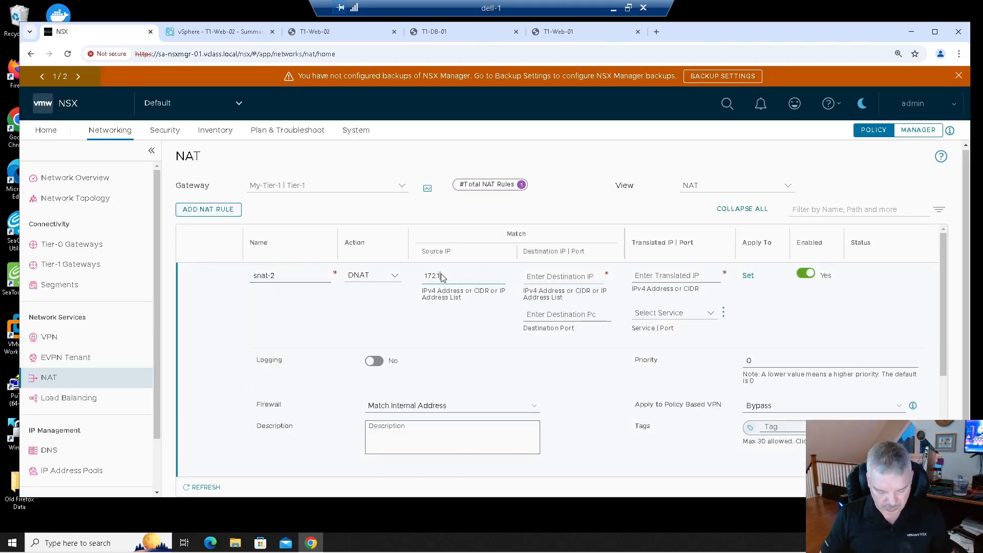
{"action": "type", "text": "6.10.12"}
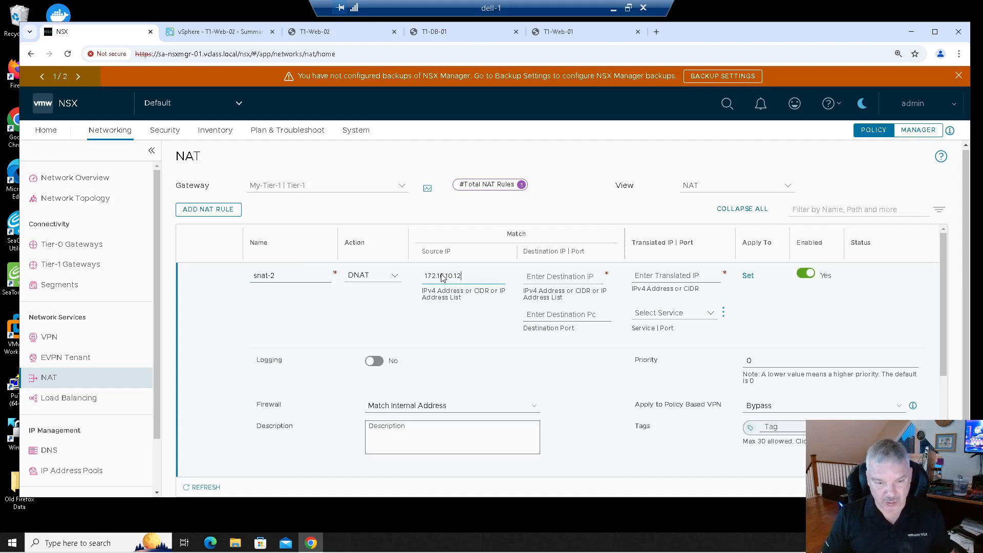
{"action": "left_click", "coordinate": [671, 277]}
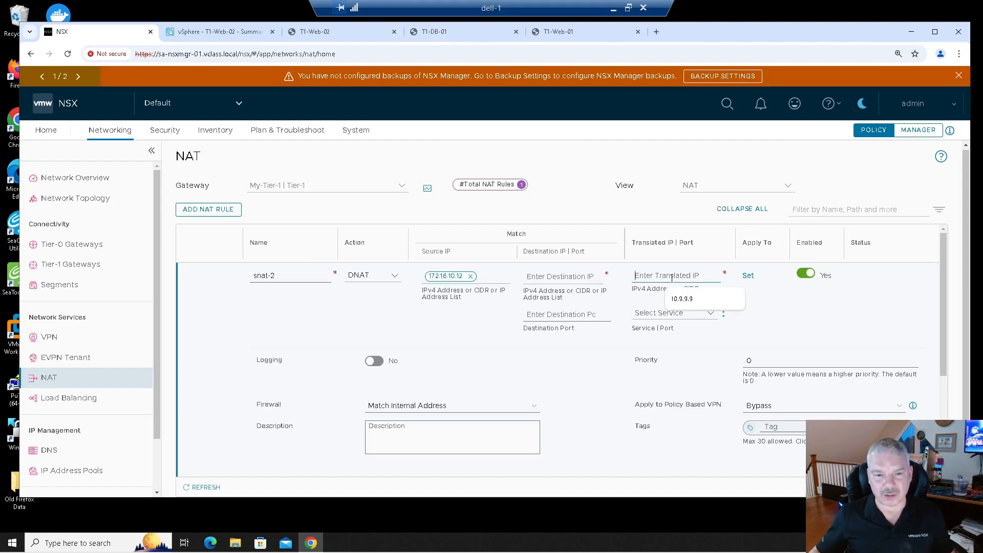
{"action": "type", "text": "20.20.20.2"}
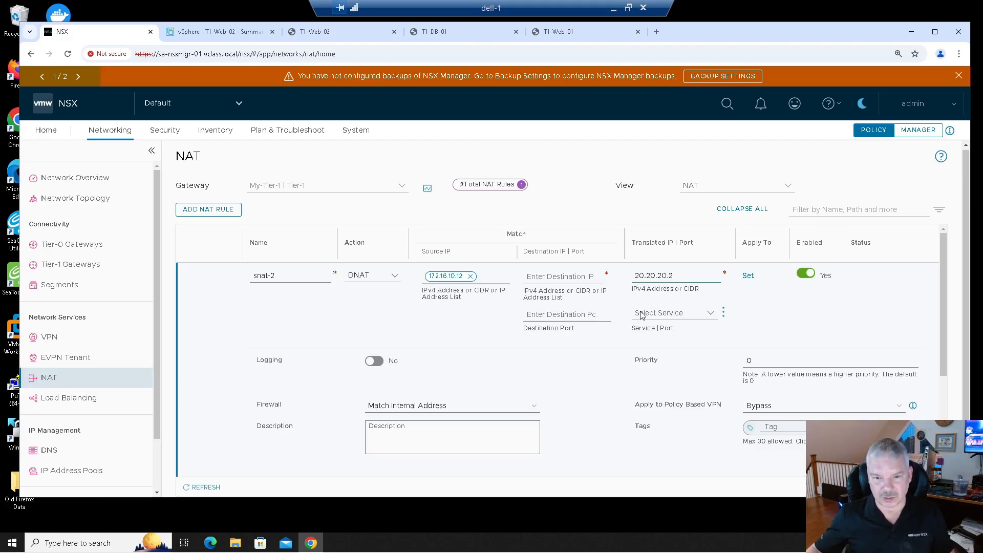
- Set the snat-2 rule's action to SNAT and save the rule
{"action": "scroll", "coordinate": [522, 364], "scroll_direction": "down", "scroll_amount": 3}
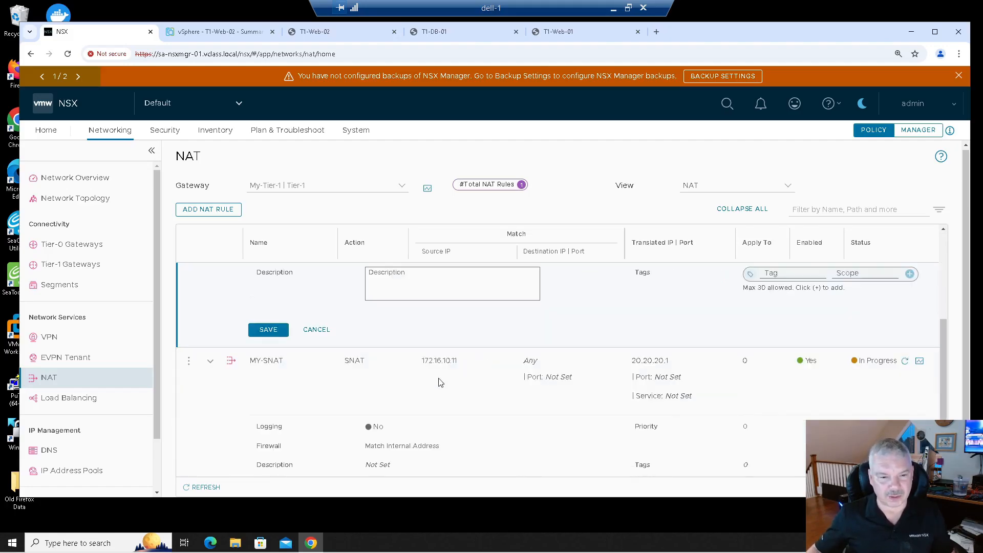
{"action": "left_click", "coordinate": [275, 329]}
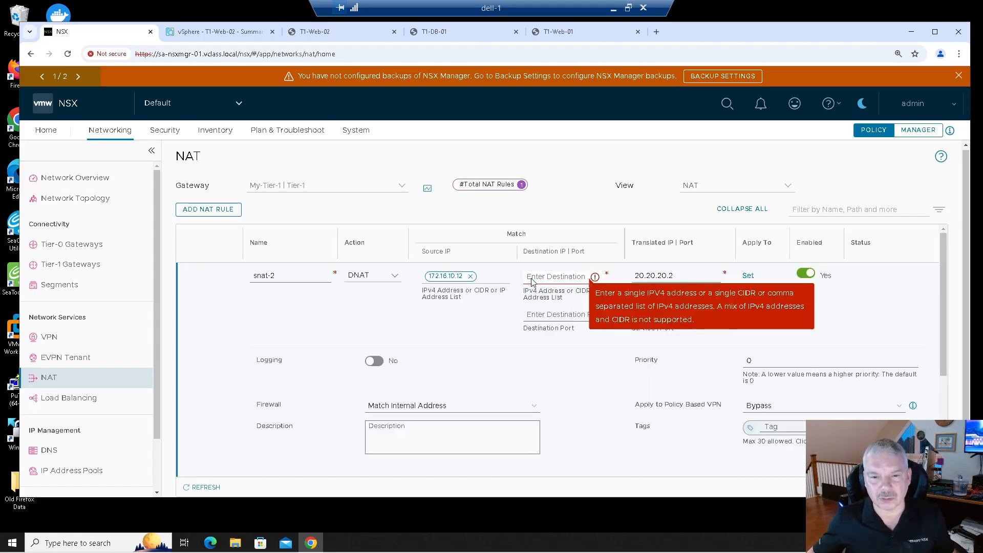
{"action": "left_click", "coordinate": [358, 279]}
{"action": "left_click", "coordinate": [366, 292]}
{"action": "scroll", "coordinate": [373, 313], "scroll_direction": "down", "scroll_amount": 3}
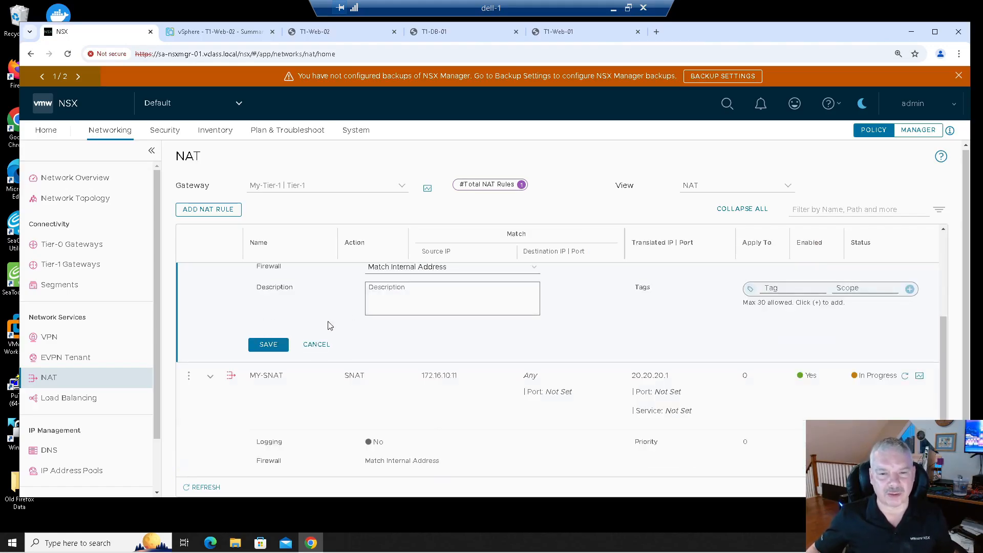
{"action": "left_click", "coordinate": [268, 344]}
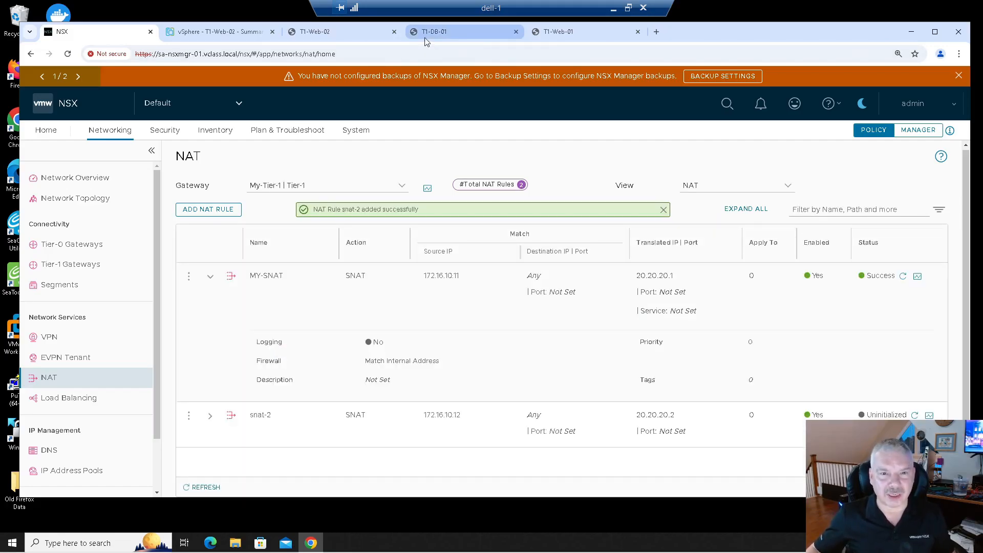
- In the T1-Web-01 console, exit the SSH session and SSH to 172.16.30.11 again, entering the root password
{"action": "left_click", "coordinate": [560, 32]}
{"action": "type", "text": "exit"}
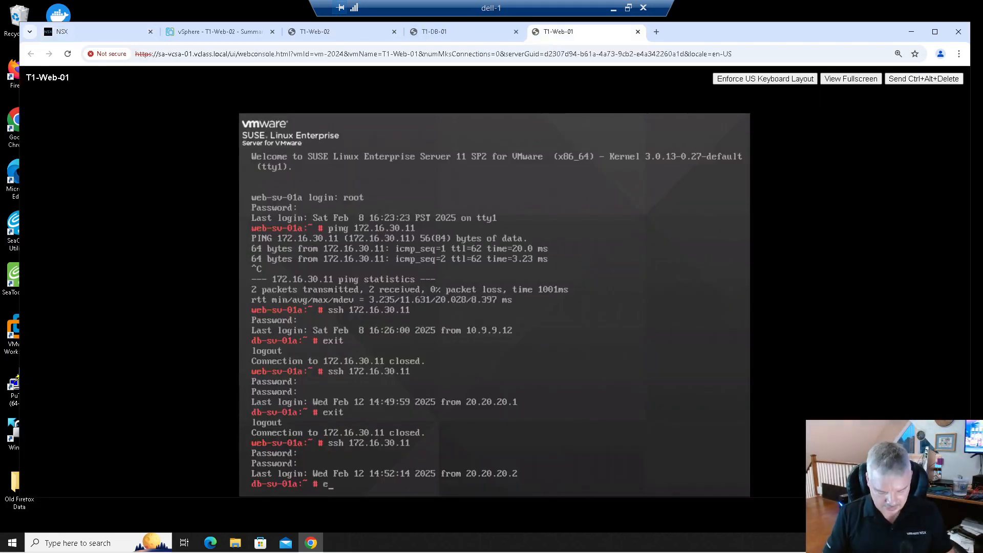
{"action": "key", "text": "Return"}
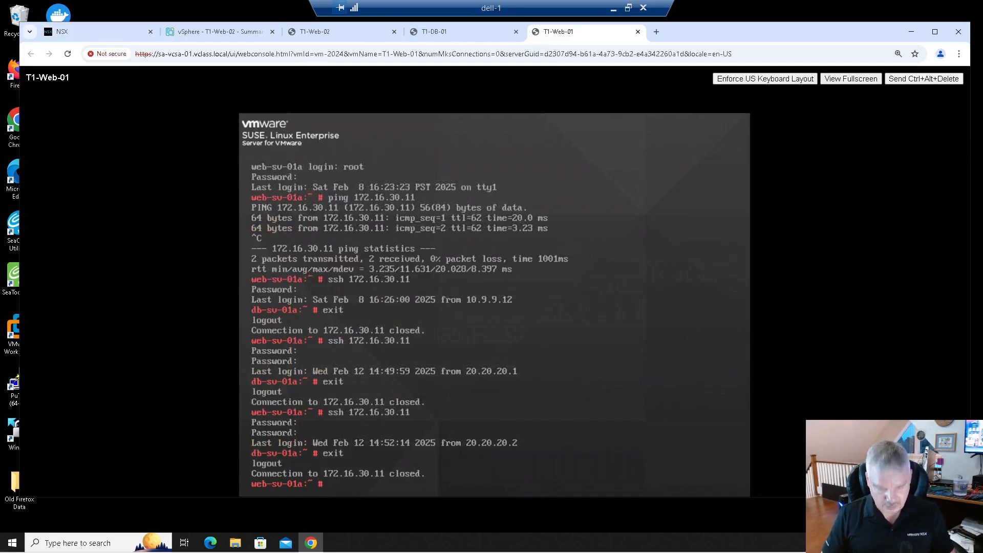
{"action": "key", "text": "Up"}
{"action": "key", "text": "Return"}
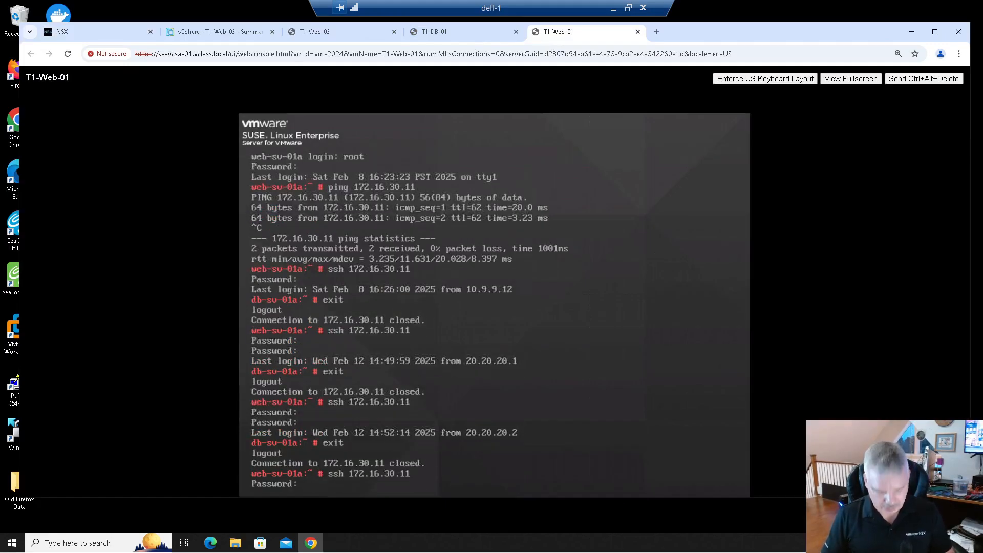
{"action": "key", "text": "Return"}
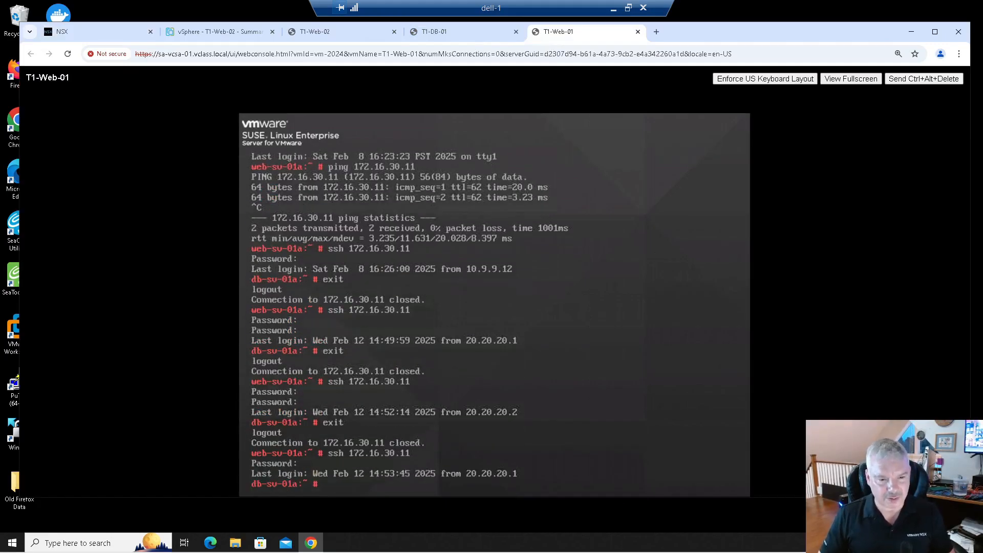
- In the T1-DB-01 console, quit the pager and run netstat |more again to check the connections
{"action": "left_click", "coordinate": [451, 32]}
{"action": "key", "text": "q"}
{"action": "key", "text": "Up"}
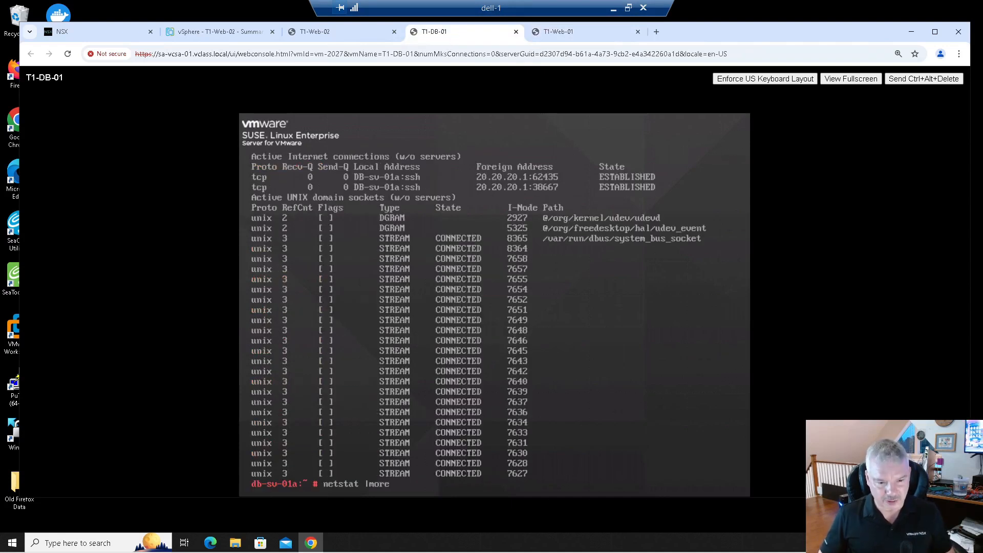
{"action": "key", "text": "Return"}
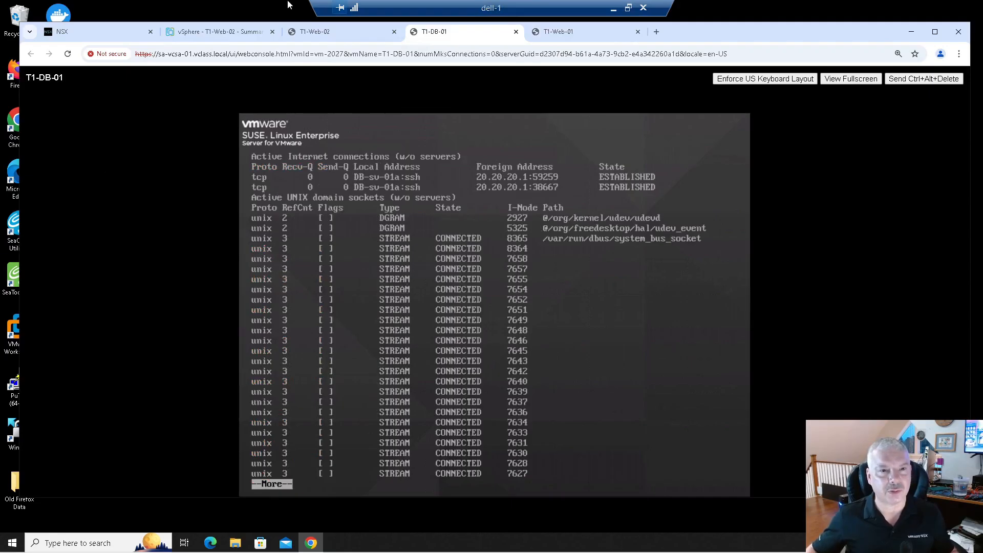
- In the T1-Web-02 console, exit the SSH session to the database server
{"action": "left_click", "coordinate": [327, 31]}
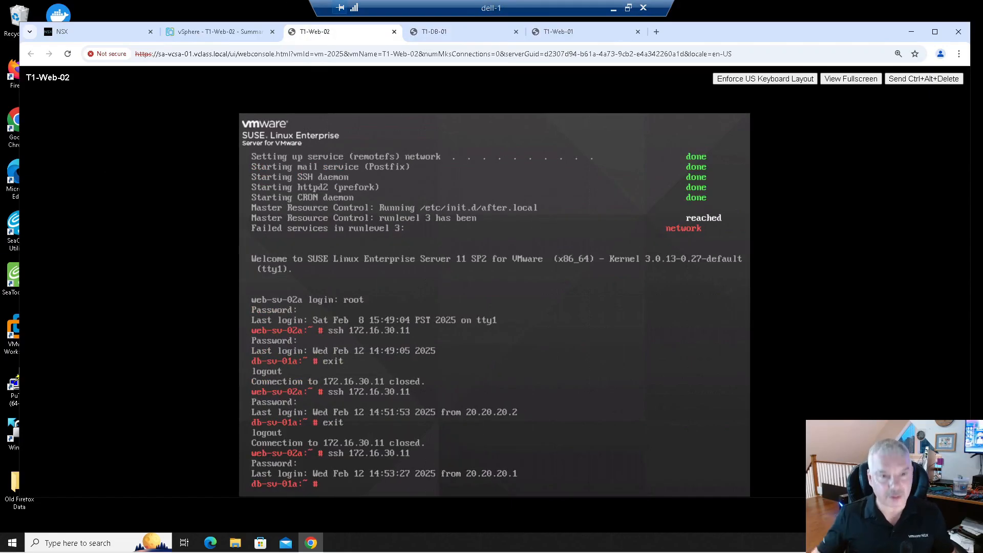
{"action": "type", "text": "exit"}
{"action": "key", "text": "Return"}
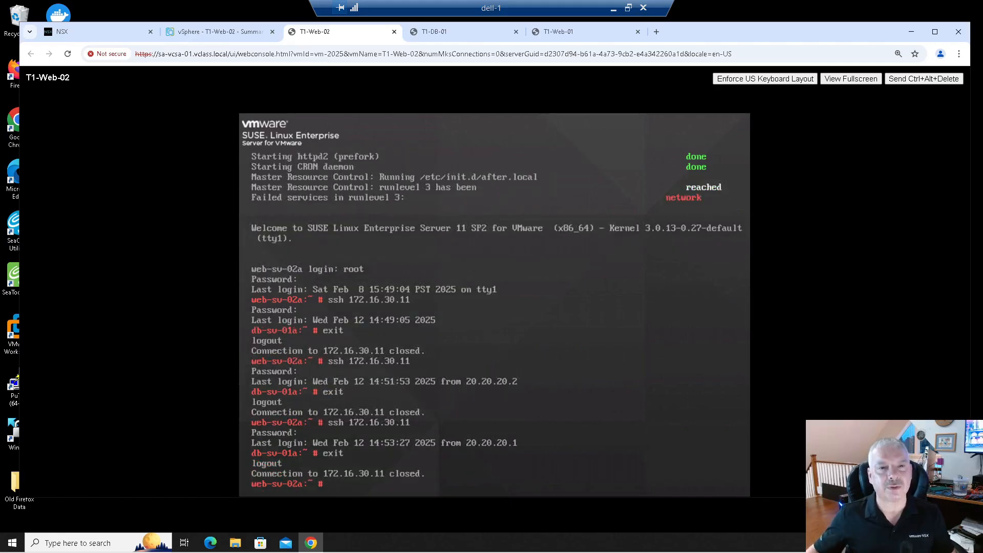
- Switch to the T1-DB-01 console, quit the pager and rerun netstat |more to review connections
{"action": "left_click", "coordinate": [437, 35]}
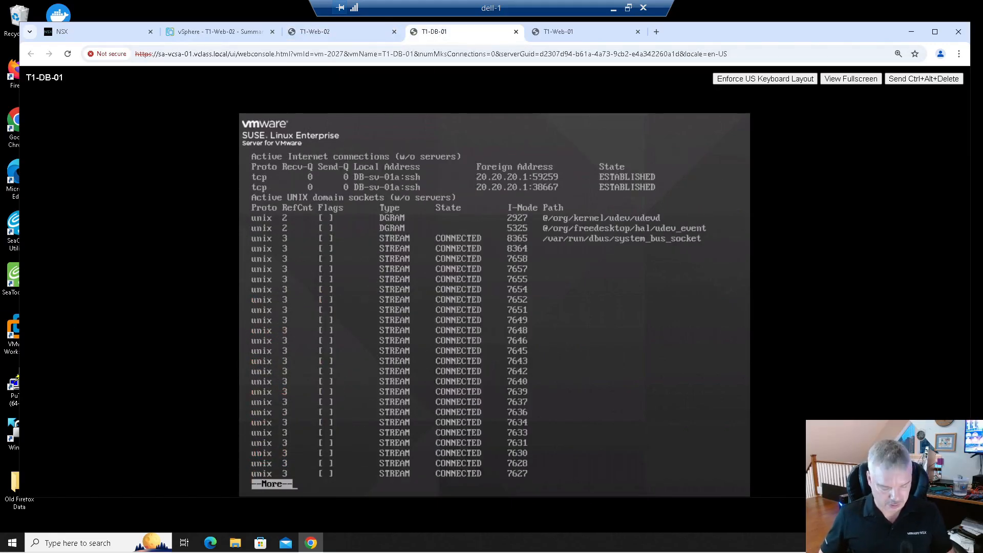
{"action": "key", "text": "q"}
{"action": "key", "text": "Up"}
{"action": "key", "text": "Return"}
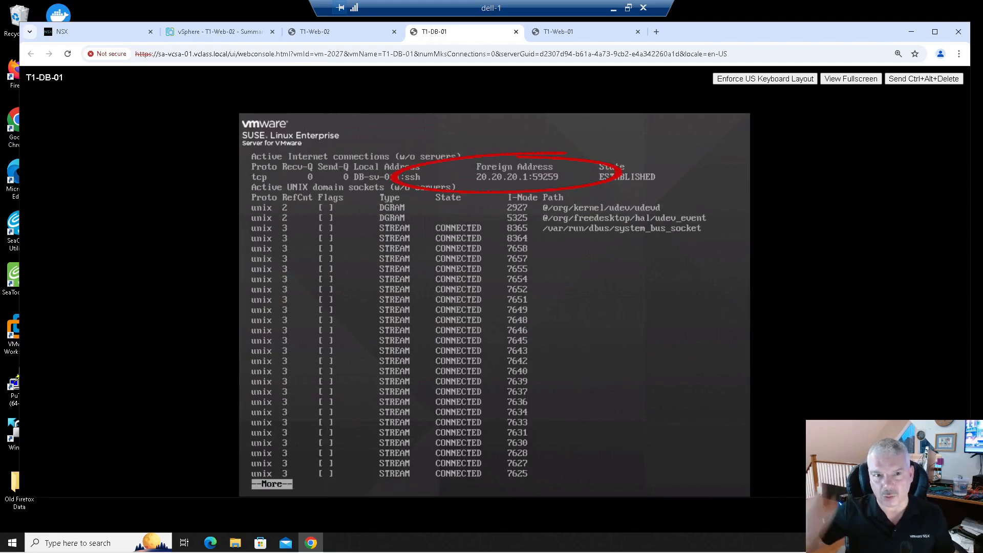
- In the T1-Web-02 console, SSH to 172.16.30.11 again, entering the root password
{"action": "left_click", "coordinate": [314, 33]}
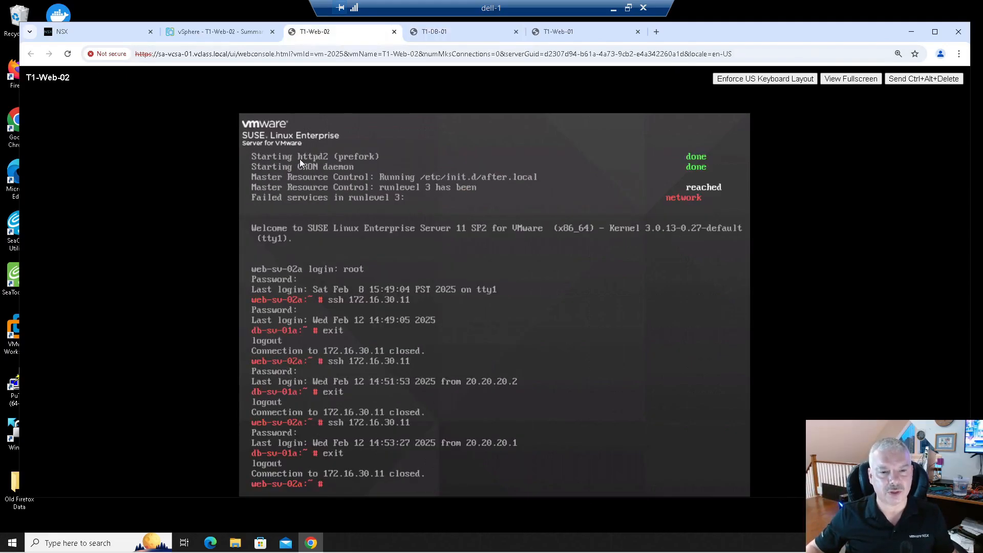
{"action": "key", "text": "Up"}
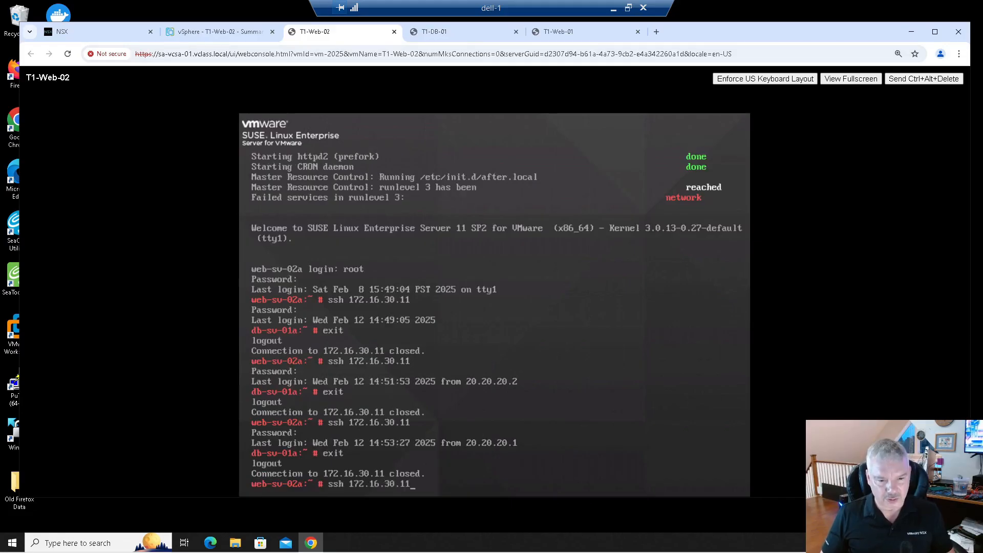
{"action": "key", "text": "Return"}
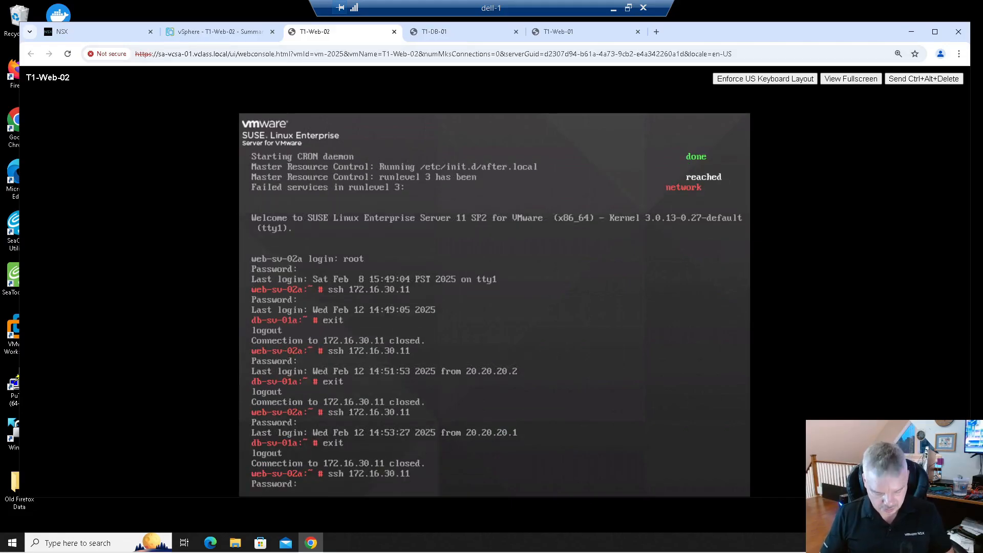
{"action": "key", "text": "Return"}
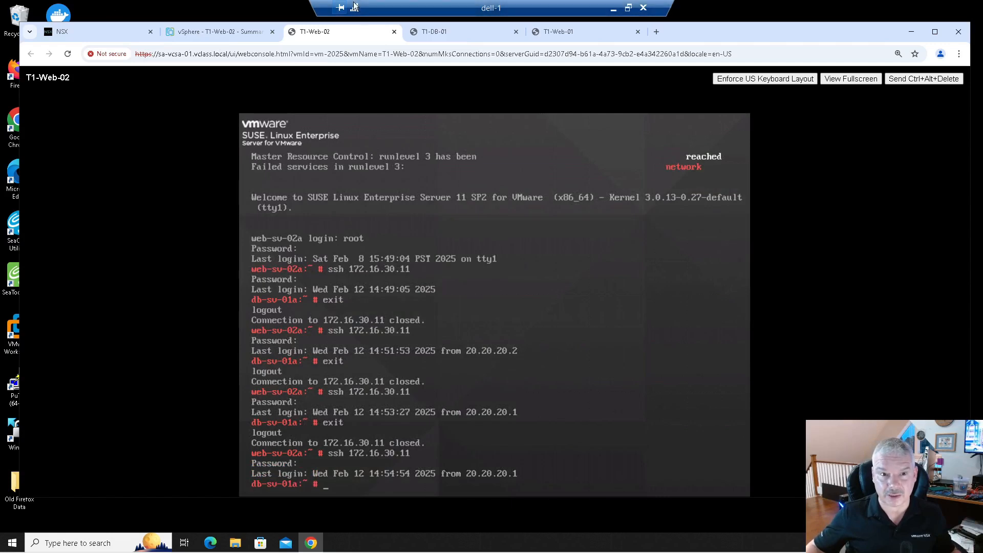
- In the T1-DB-01 console, quit the pager and run netstat |more once more to check the connections
{"action": "left_click", "coordinate": [440, 31]}
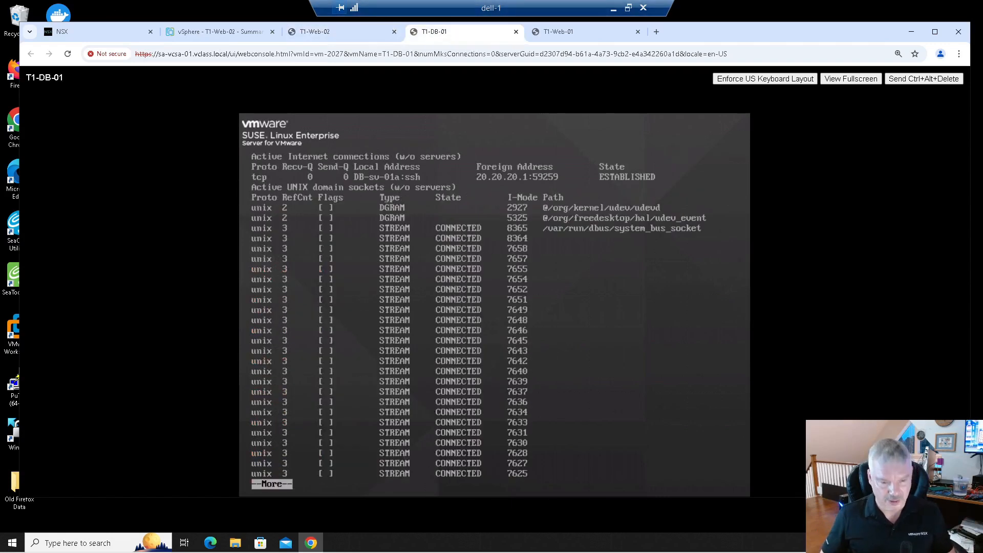
{"action": "key", "text": "q"}
{"action": "key", "text": "Up"}
{"action": "key", "text": "Return"}
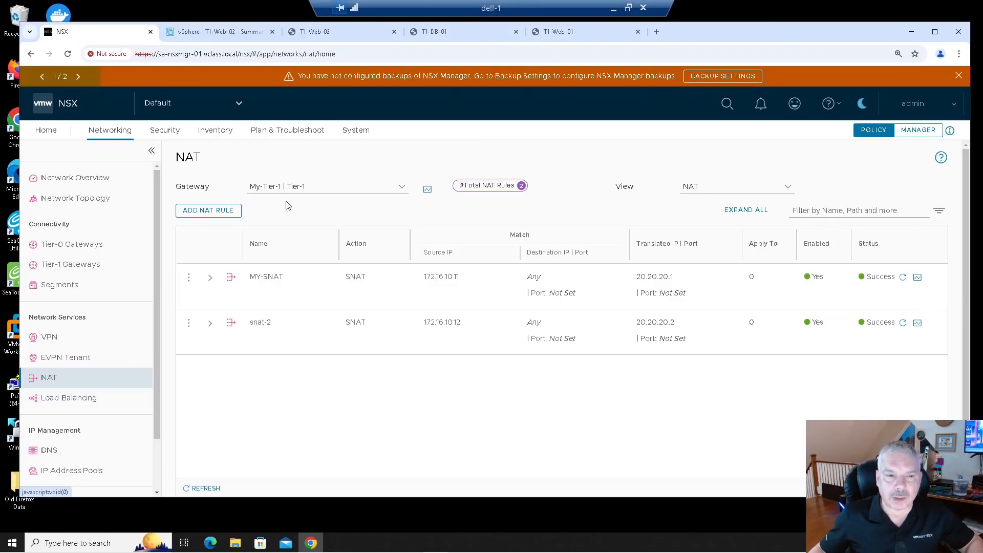
- Add a new NAT rule named DNAT-1 with action DNAT and destination IP 20.20.20.1
{"action": "left_click", "coordinate": [208, 211]}
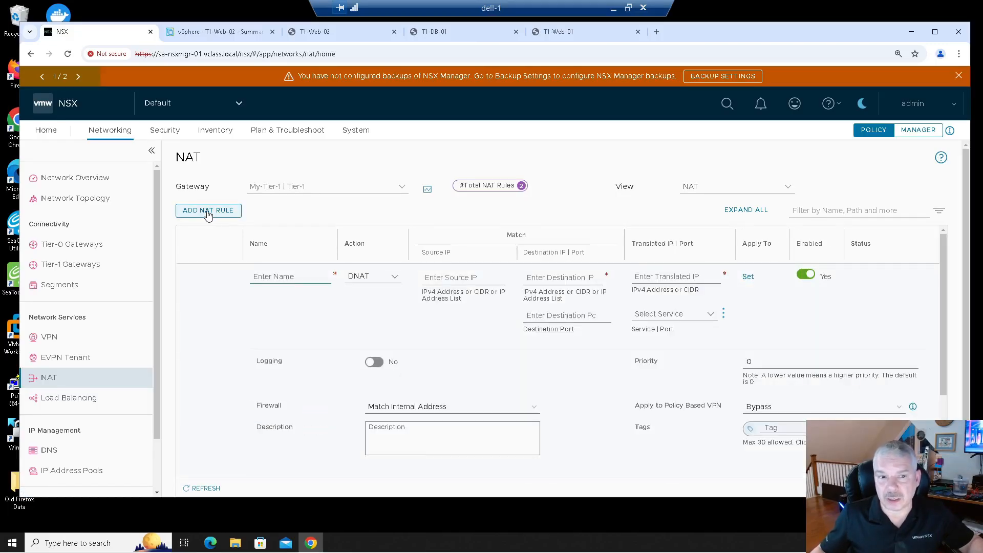
{"action": "left_click", "coordinate": [278, 275]}
{"action": "type", "text": "DNAT-1"}
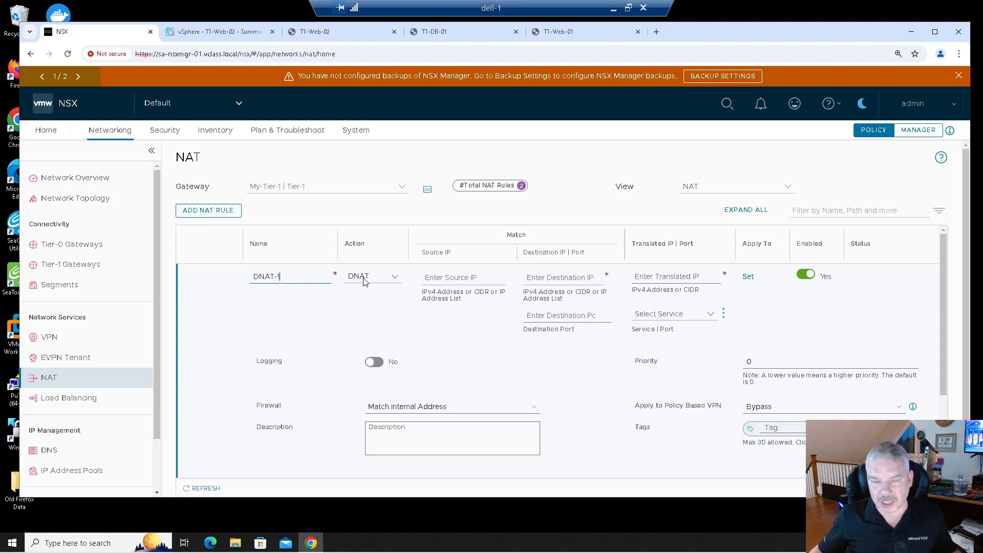
{"action": "left_click", "coordinate": [453, 281]}
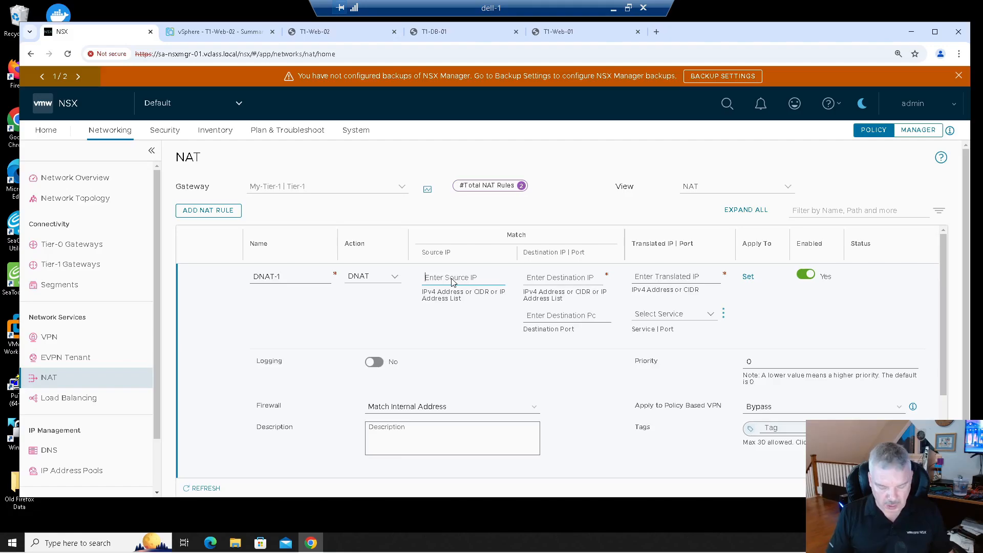
{"action": "left_click", "coordinate": [534, 278]}
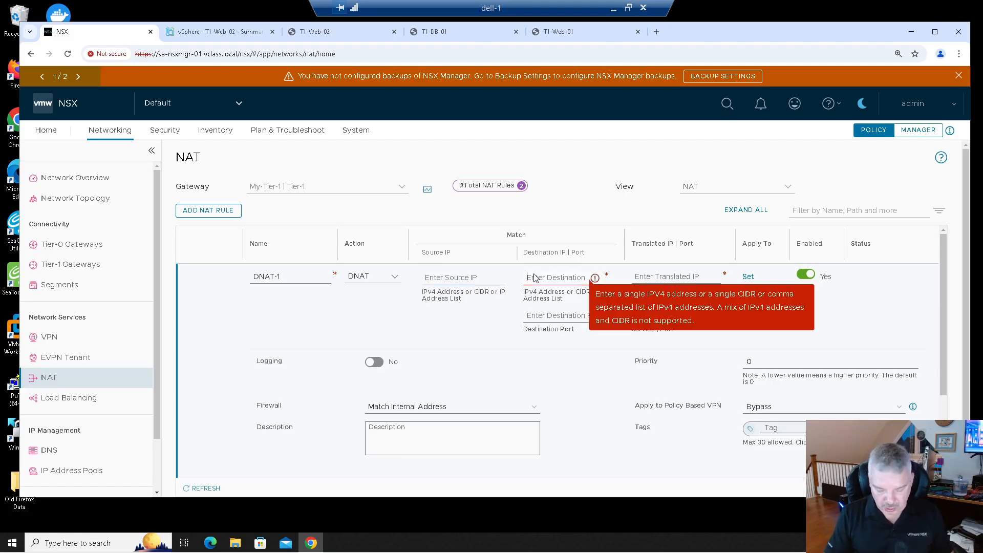
{"action": "type", "text": "20.20.20.1"}
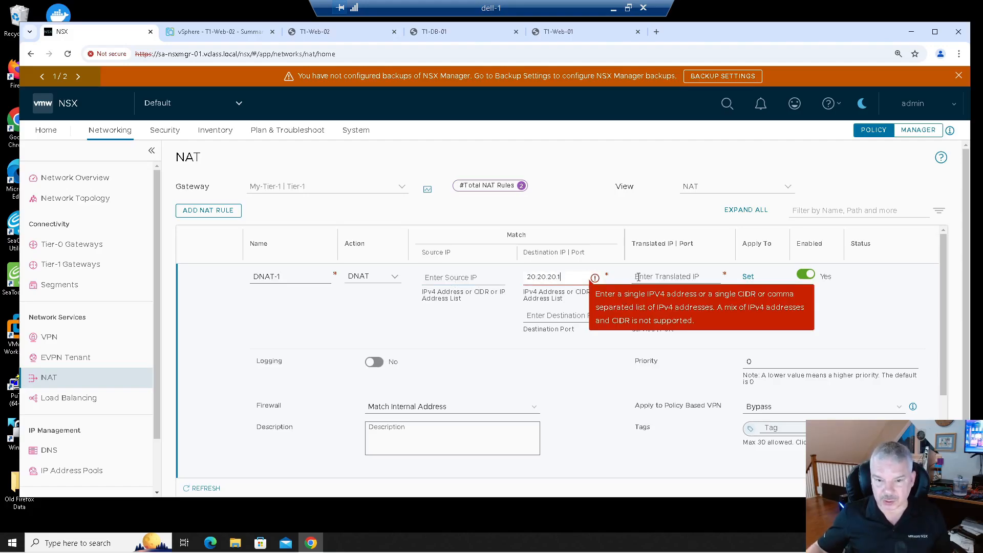
- Set the DNAT-1 rule's translated IP to 172.16.10.11 and save the rule
{"action": "left_click", "coordinate": [639, 277]}
{"action": "type", "text": "172.16.120."}
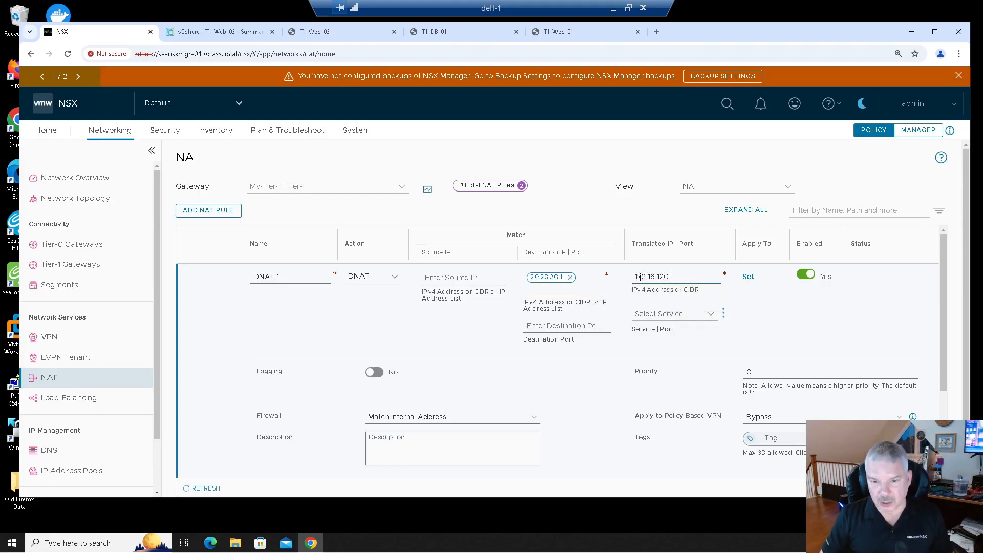
{"action": "key", "text": "BackSpace"}
{"action": "key", "text": "BackSpace"}
{"action": "key", "text": "BackSpace"}
{"action": "key", "text": "BackSpace"}
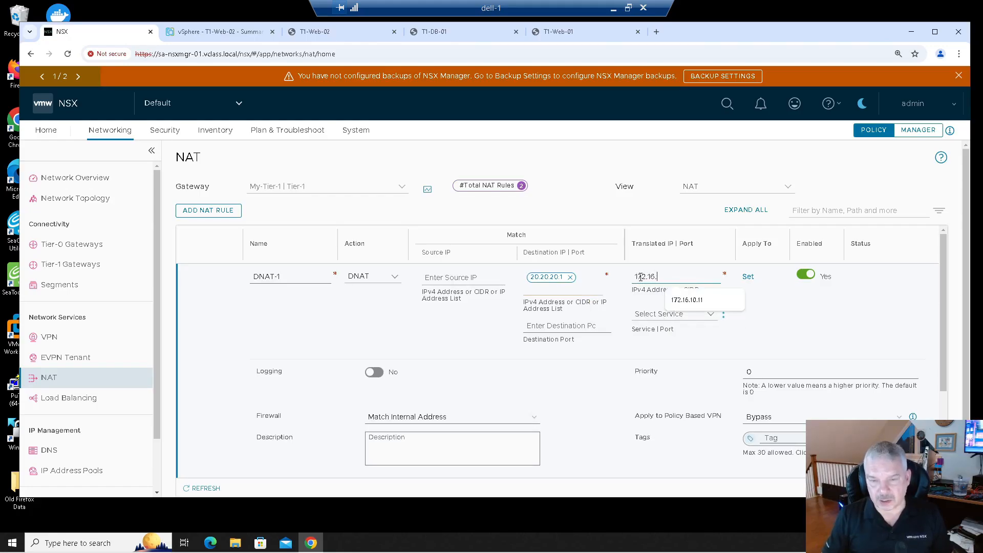
{"action": "type", "text": "10.11"}
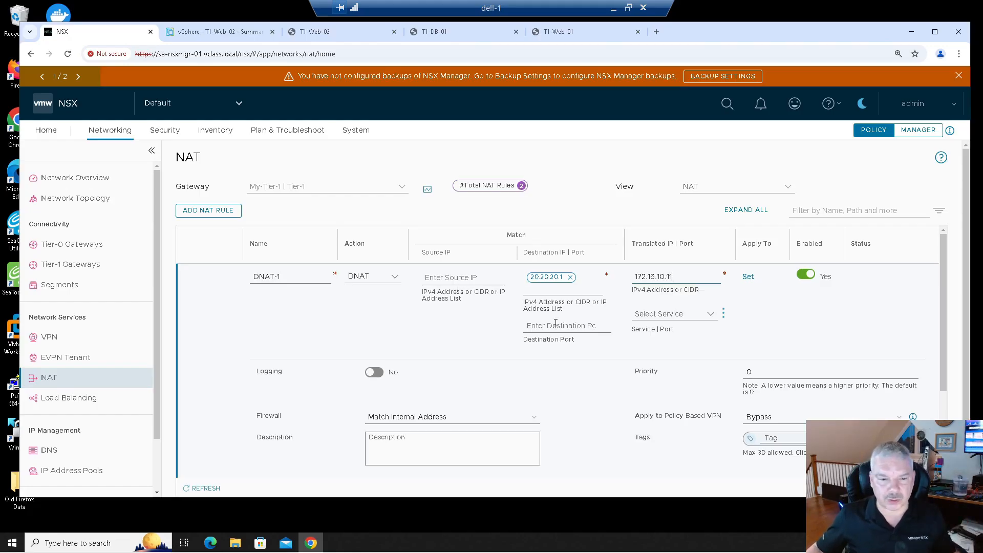
{"action": "scroll", "coordinate": [563, 354], "scroll_direction": "down", "scroll_amount": 1}
{"action": "scroll", "coordinate": [563, 354], "scroll_direction": "down", "scroll_amount": 1}
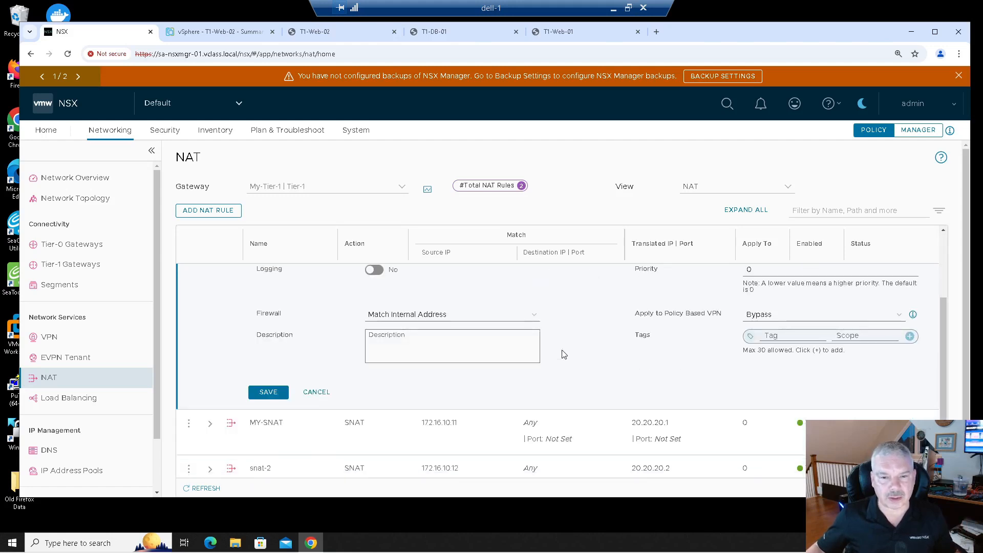
{"action": "left_click", "coordinate": [268, 392]}
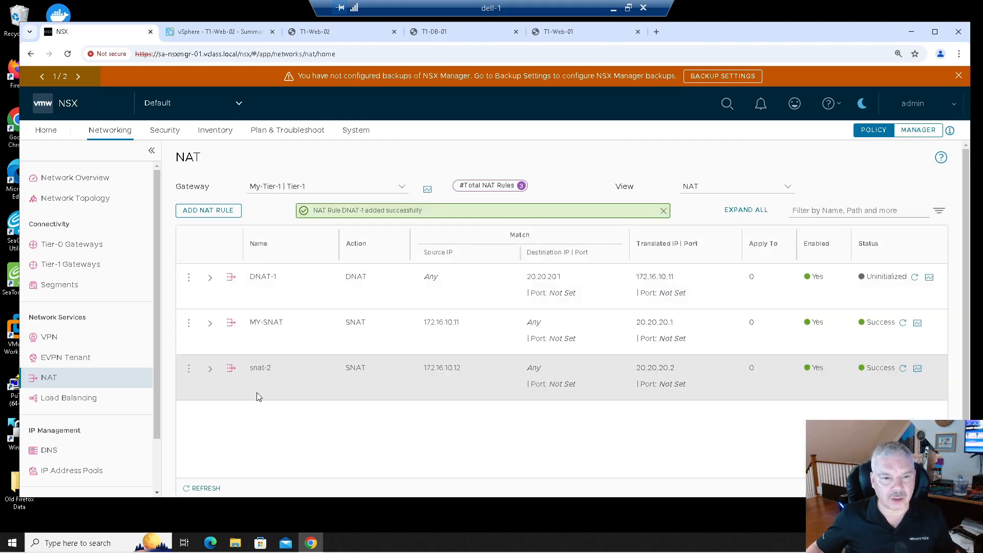
- In the T1-DB-01 console, run curl 20.20.20.1 to test the DNAT translation
{"action": "left_click", "coordinate": [441, 32]}
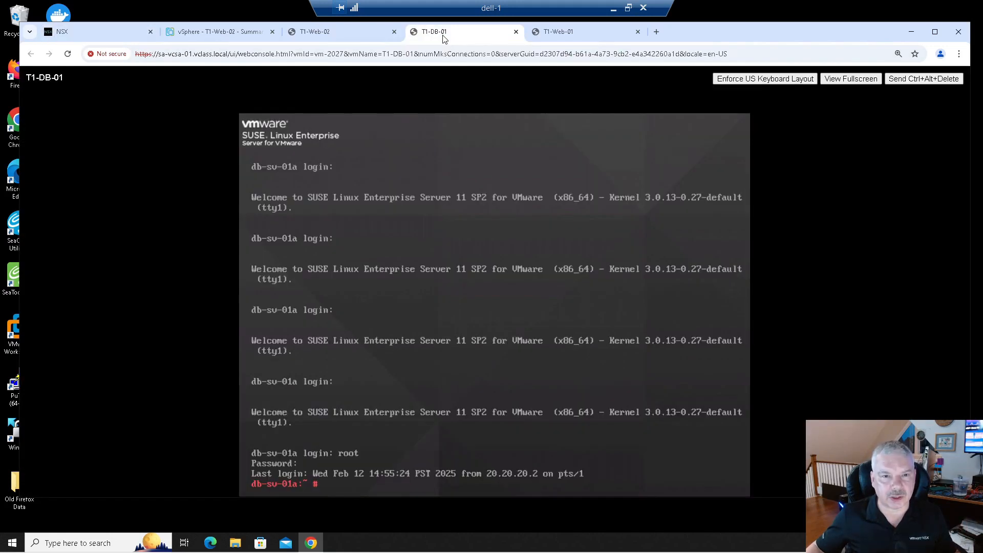
{"action": "type", "text": "curl 20"}
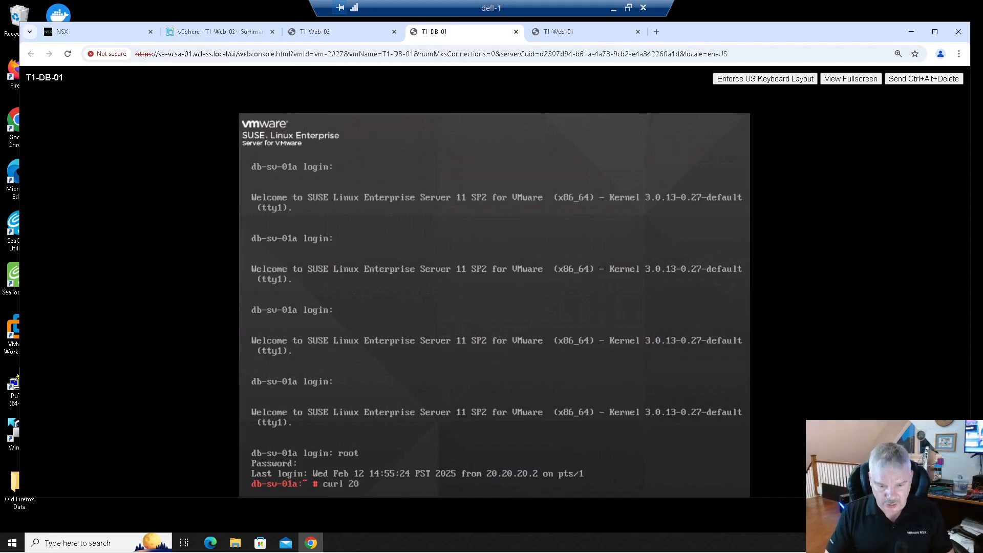
{"action": "type", "text": ".20.20.1"}
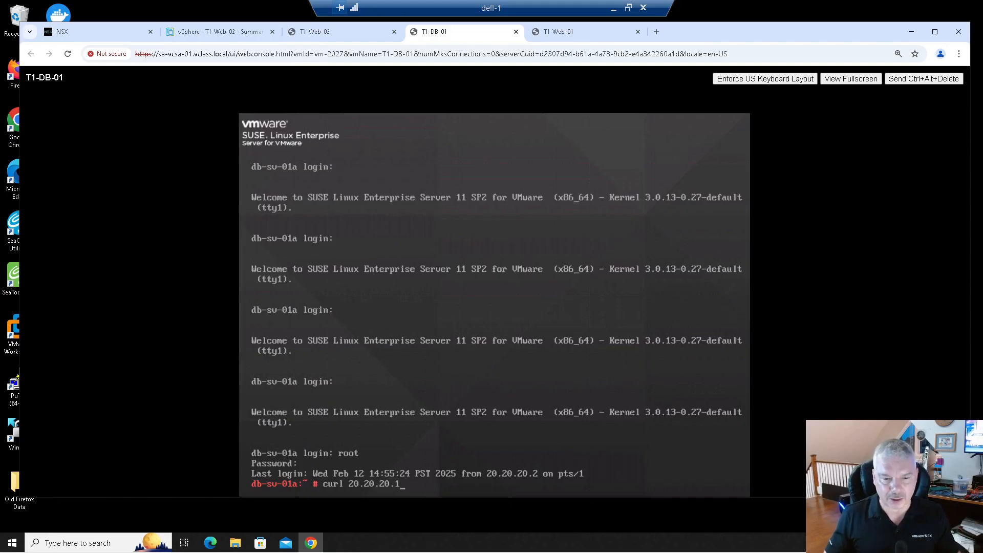
{"action": "key", "text": "Return"}
{"action": "mouse_move", "coordinate": [419, 429]}
{"action": "left_mouse_down"}
{"action": "mouse_move", "coordinate": [299, 435]}
{"action": "mouse_move", "coordinate": [271, 465]}
{"action": "mouse_move", "coordinate": [468, 457]}
{"action": "mouse_move", "coordinate": [425, 434]}
{"action": "mouse_move", "coordinate": [372, 432]}
{"action": "left_mouse_up"}
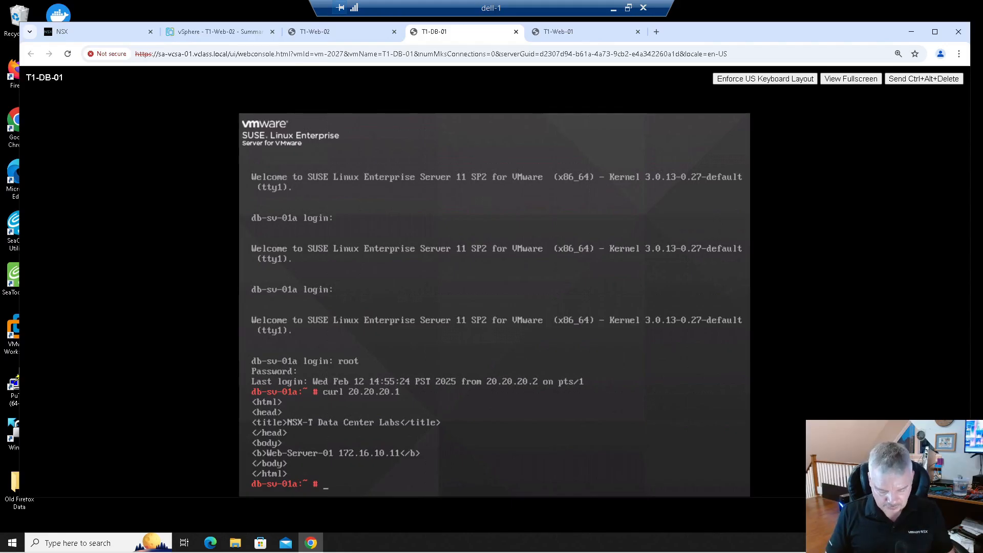
- Rerun the curl command against 20.20.20.2 in the T1-DB-01 console
{"action": "key", "text": "Up"}
{"action": "key", "text": "BackSpace"}
{"action": "type", "text": "20.20.20.2"}
{"action": "key", "text": "Return"}
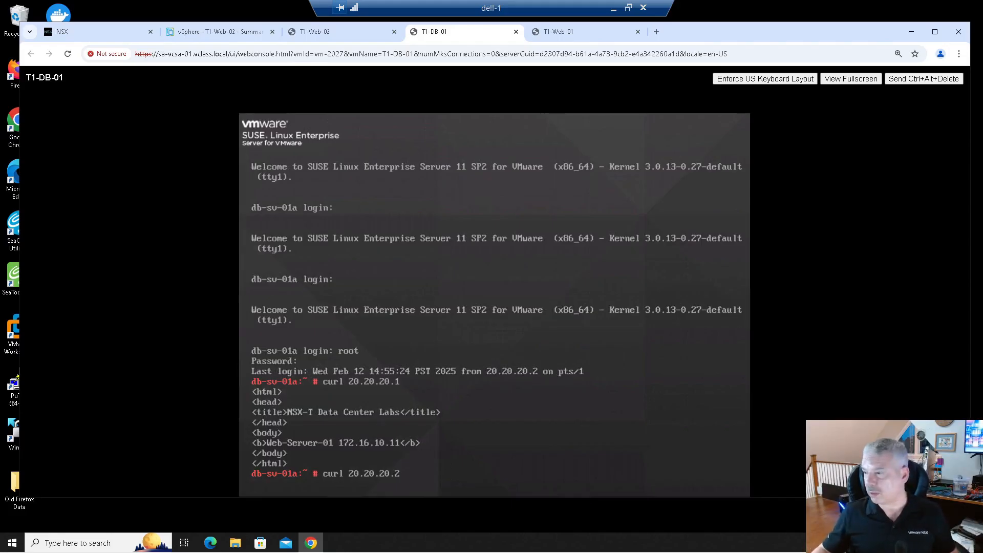
{"action": "key", "text": "Return"}
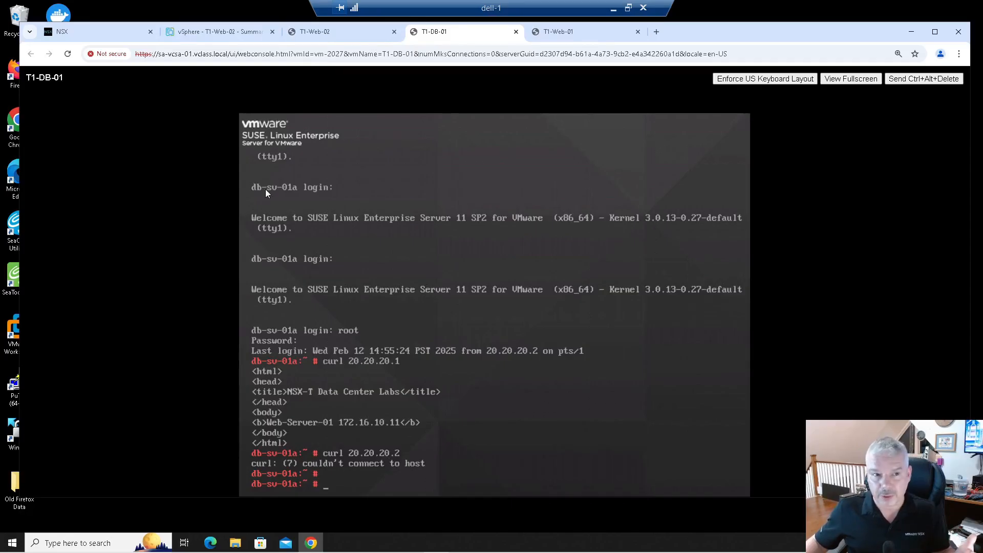
- Add a new NAT rule named DNAT-2 with action DNAT and destination IP 20.20.20.2
{"action": "left_click", "coordinate": [60, 35]}
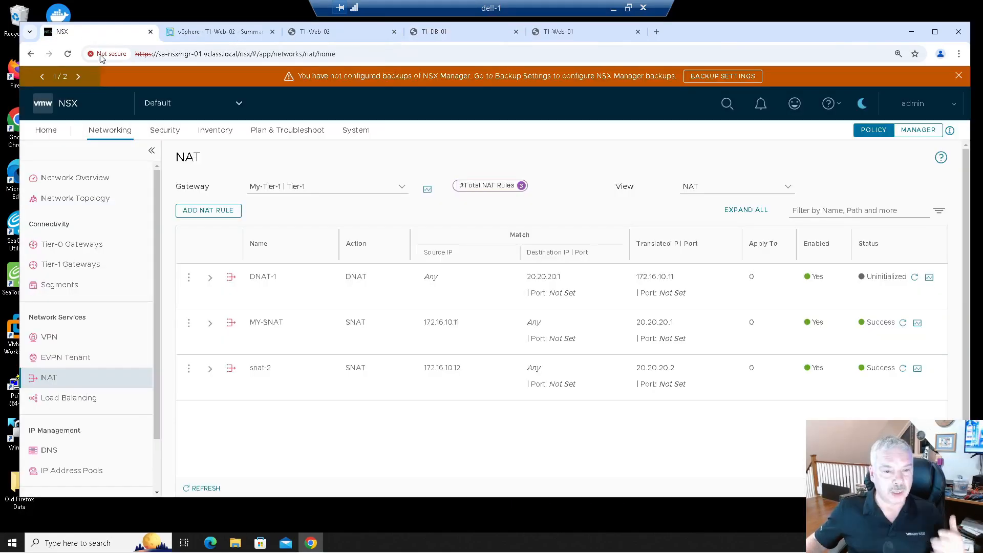
{"action": "left_click", "coordinate": [209, 210]}
{"action": "type", "text": "DNAT-2"}
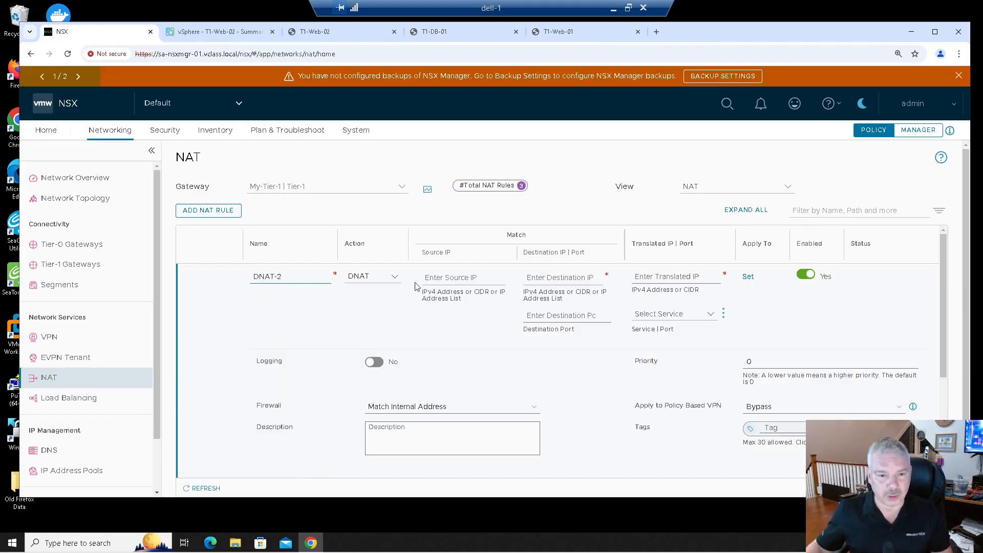
{"action": "left_click", "coordinate": [448, 277]}
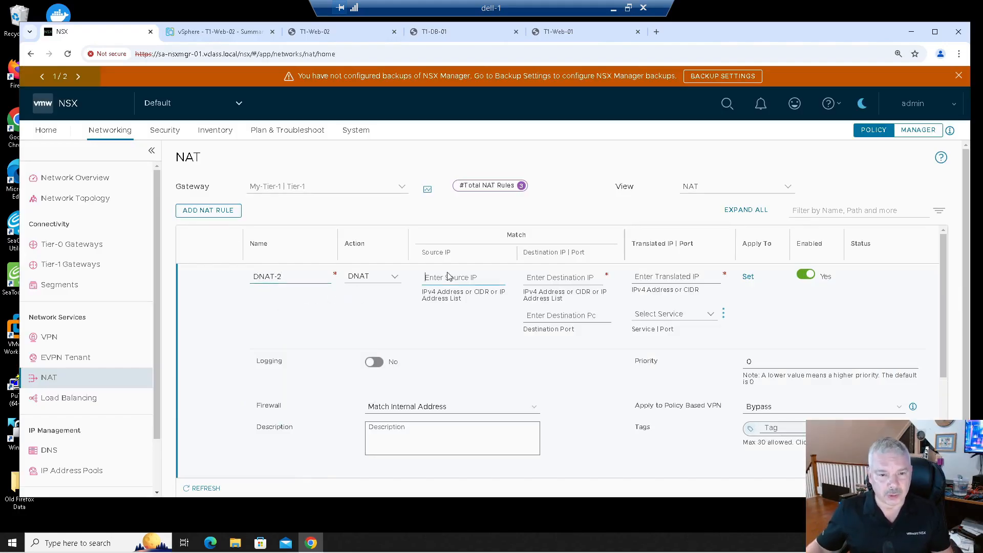
{"action": "left_click", "coordinate": [554, 278]}
{"action": "type", "text": "20.20.20"}
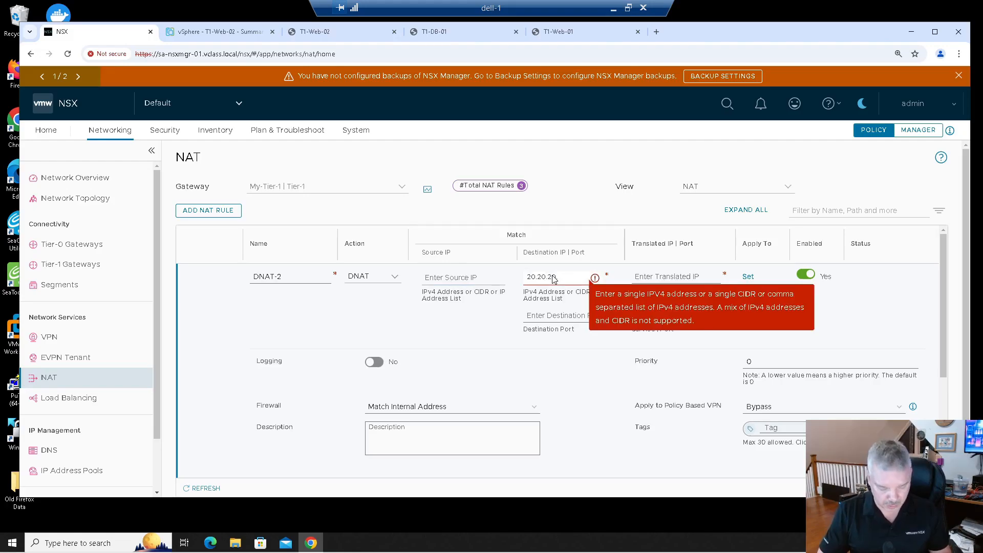
{"action": "type", "text": ".2"}
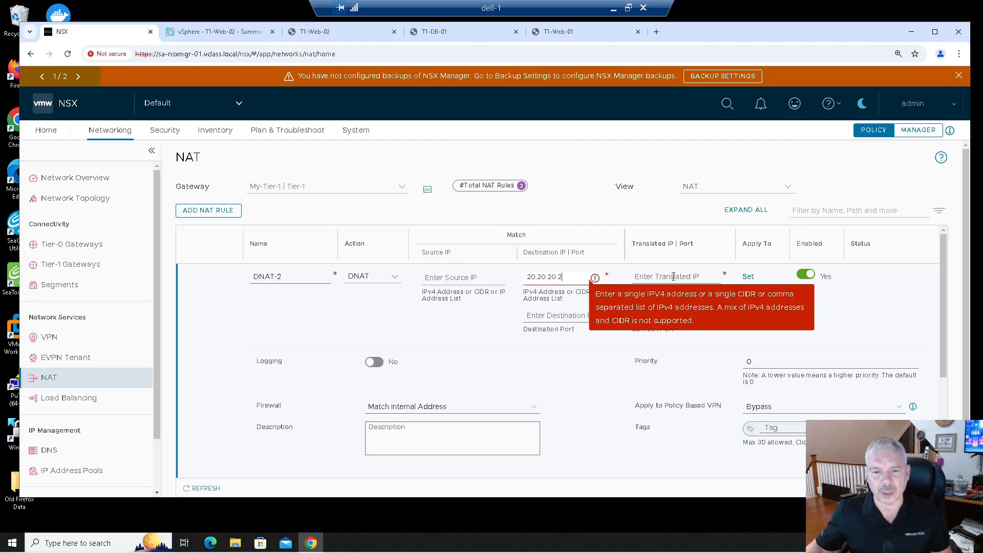
- Set the DNAT-2 rule's translated IP to 172.16.10.12 and save the rule
{"action": "left_click", "coordinate": [670, 277]}
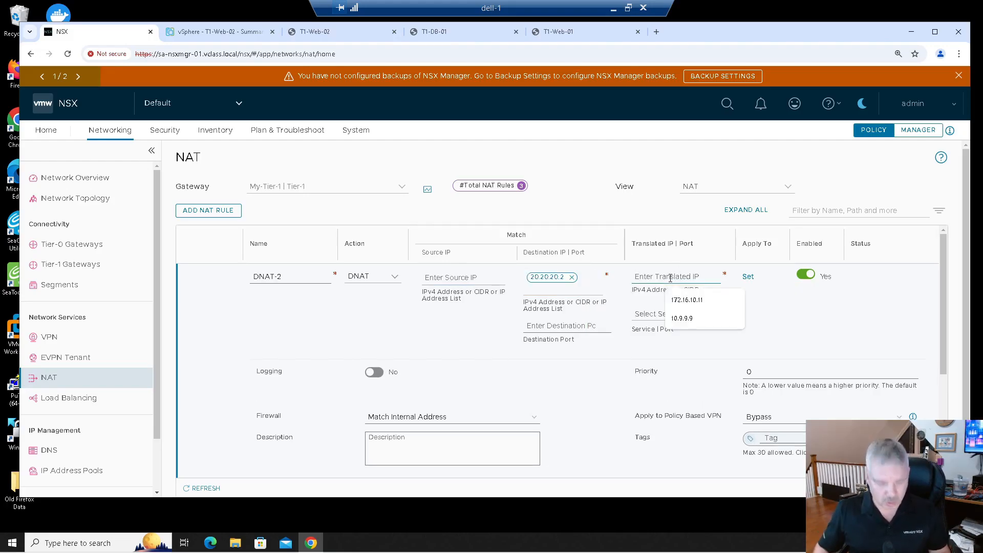
{"action": "type", "text": "172.16.2"}
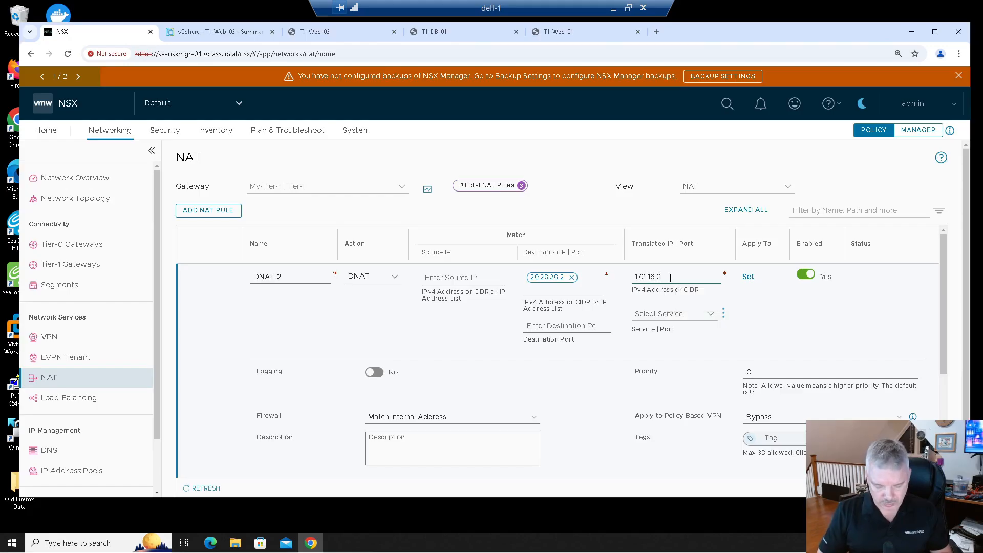
{"action": "key", "text": "BackSpace"}
{"action": "type", "text": "10.12"}
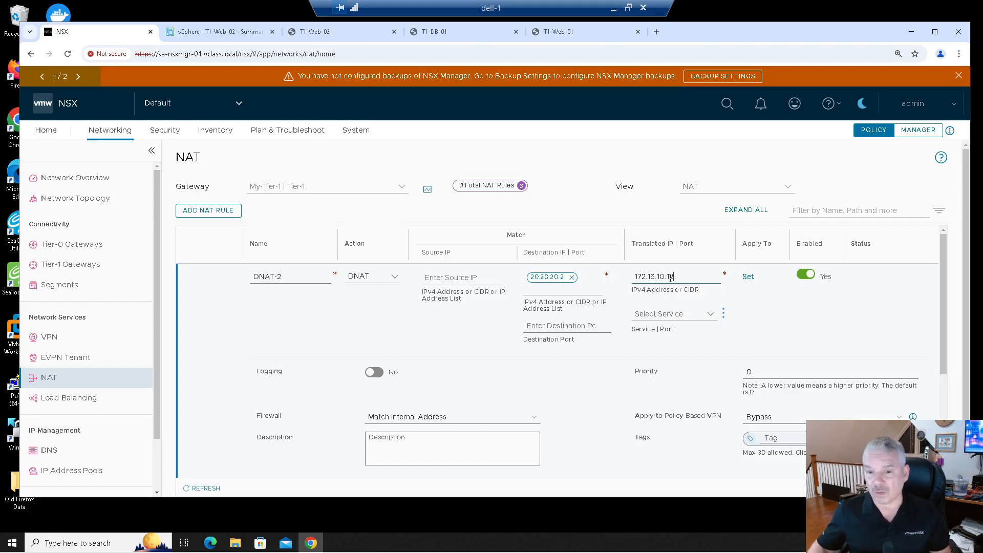
{"action": "scroll", "coordinate": [443, 361], "scroll_direction": "down", "scroll_amount": 2}
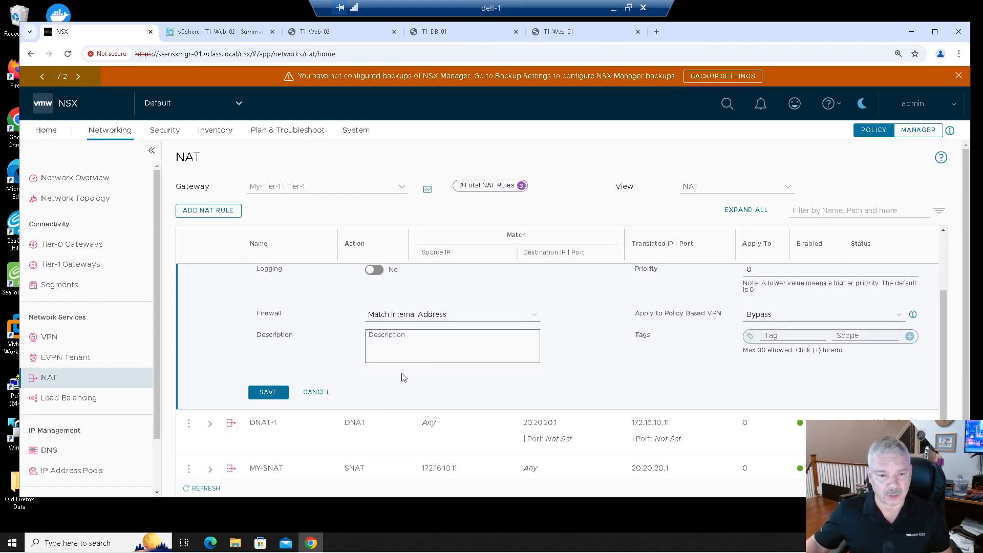
{"action": "left_click", "coordinate": [256, 398]}
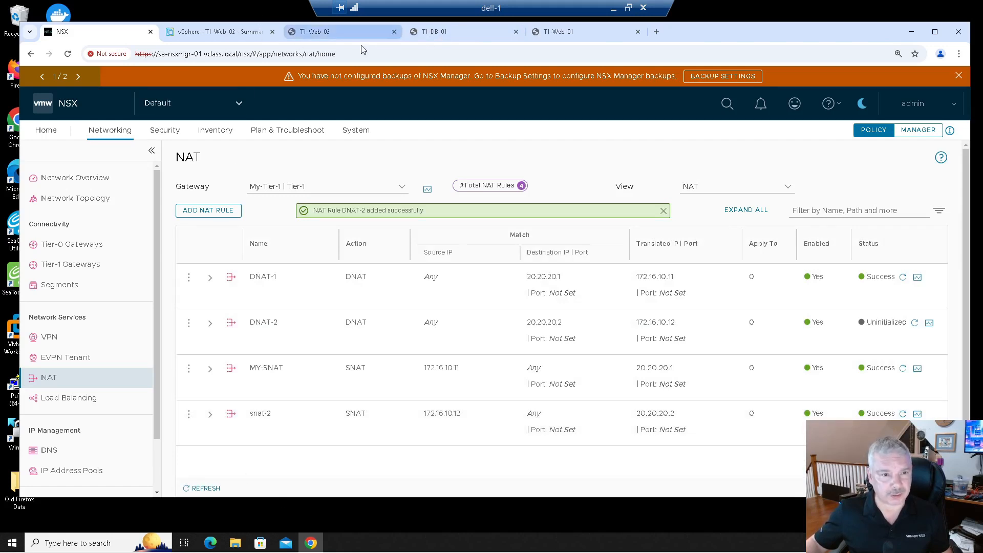
- In the T1-DB-01 console, rerun curl 20.20.20.2 to test the DNAT-2 translation
{"action": "left_click", "coordinate": [452, 33]}
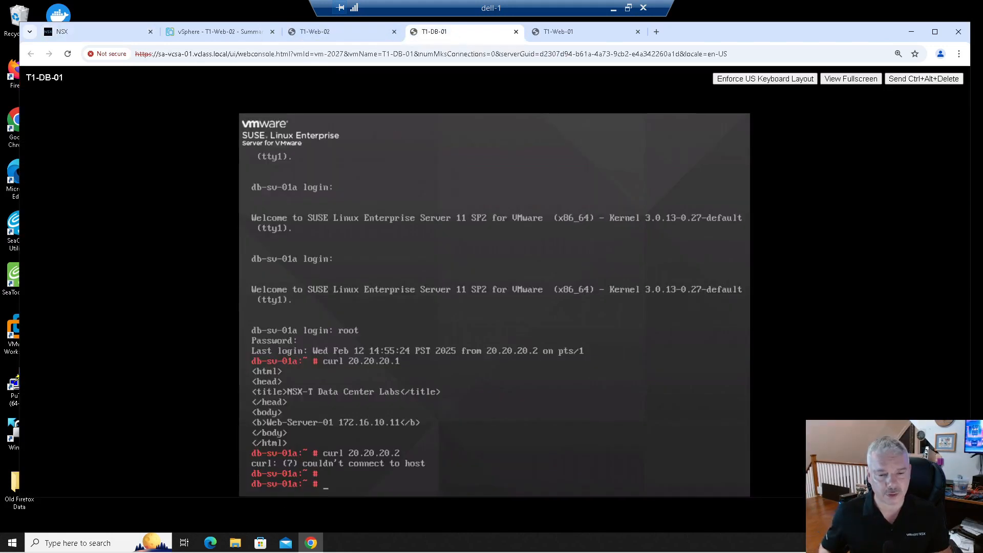
{"action": "key", "text": "Up"}
{"action": "key", "text": "Return"}
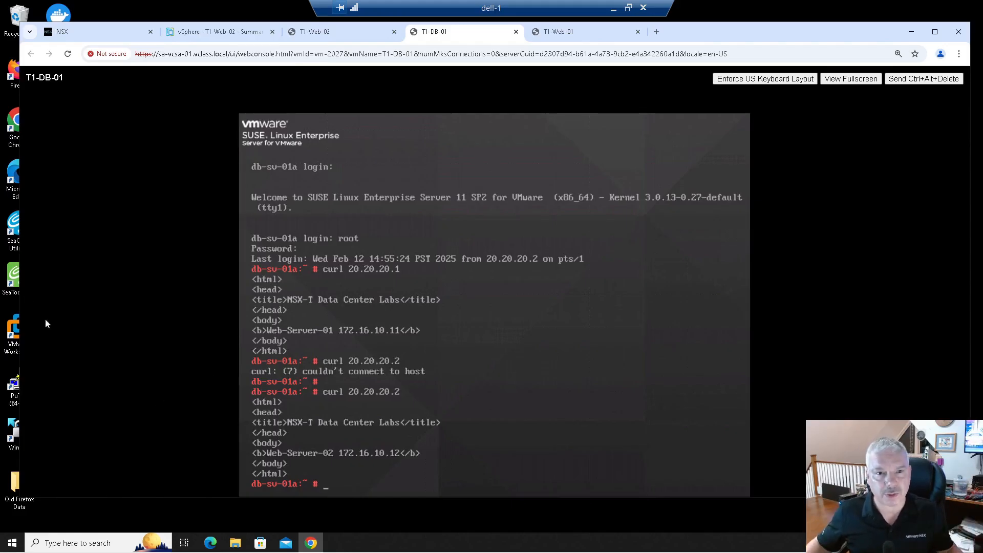
- Add another NAT rule on the gateway and set its action to Reflexive
{"action": "left_click", "coordinate": [231, 31]}
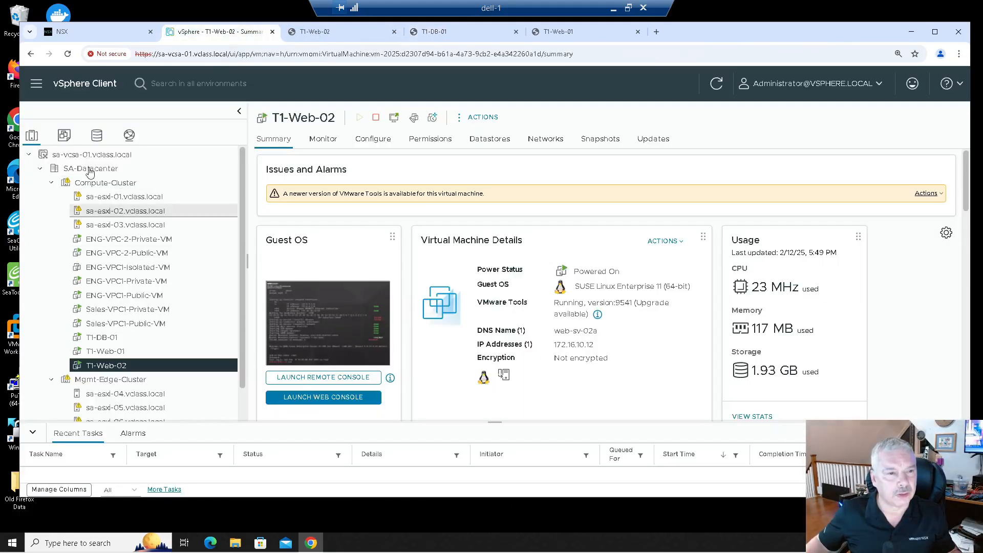
{"action": "left_click", "coordinate": [82, 32]}
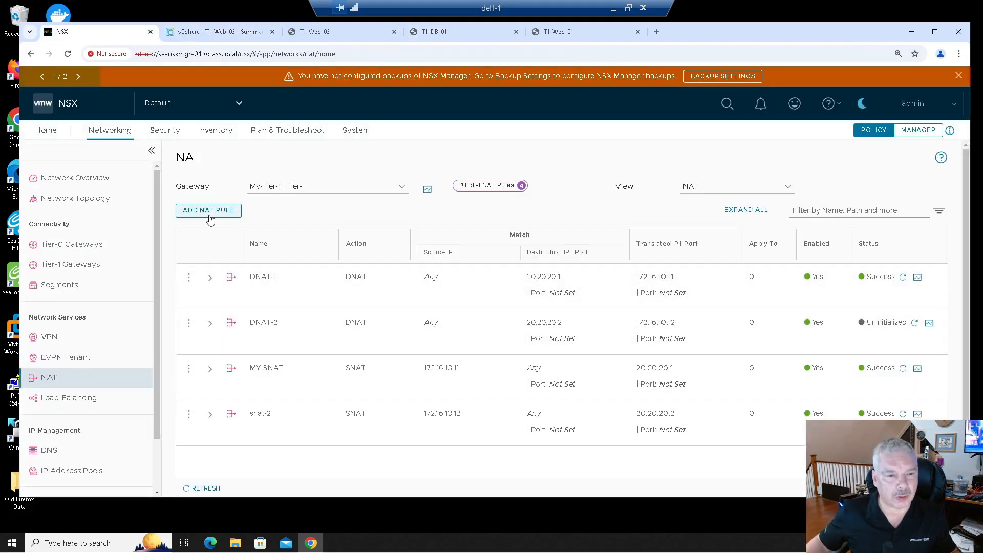
{"action": "left_click", "coordinate": [210, 219]}
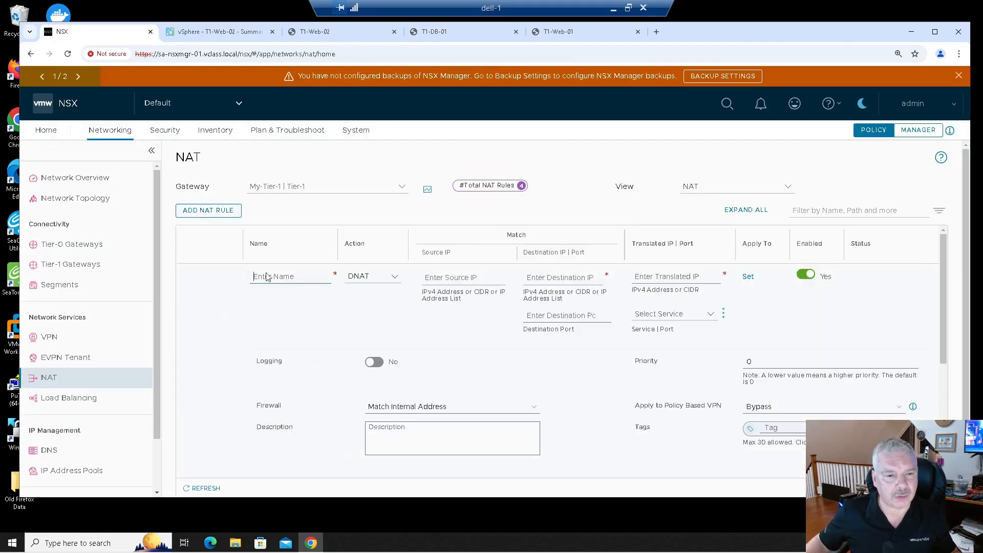
{"action": "left_click", "coordinate": [376, 279]}
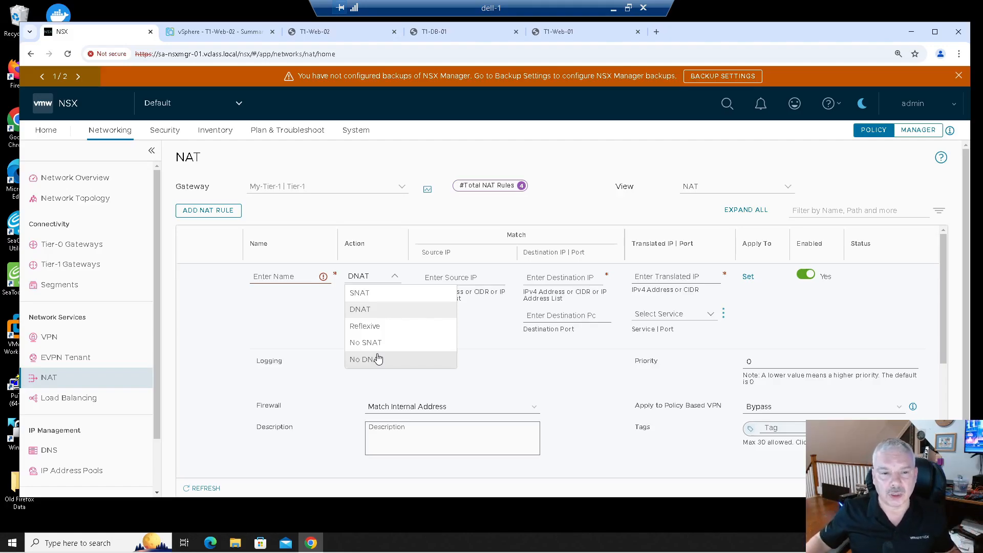
{"action": "left_click", "coordinate": [374, 327]}
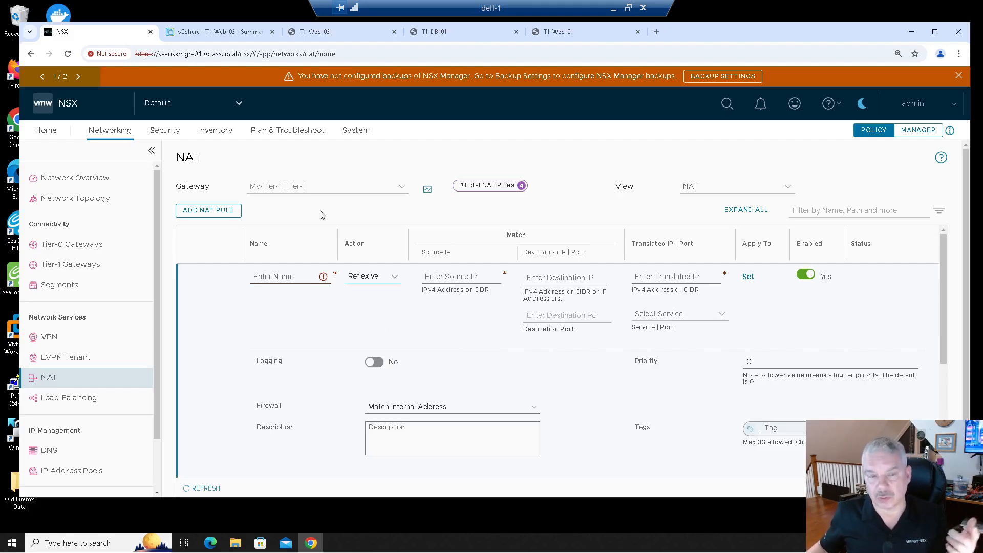
{"action": "left_click", "coordinate": [364, 280]}
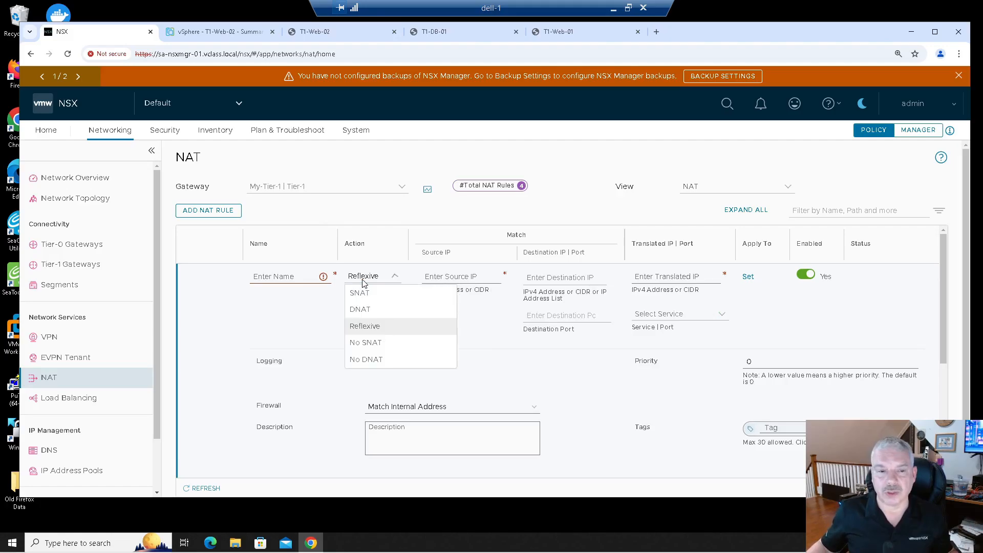
{"action": "left_click", "coordinate": [379, 328]}
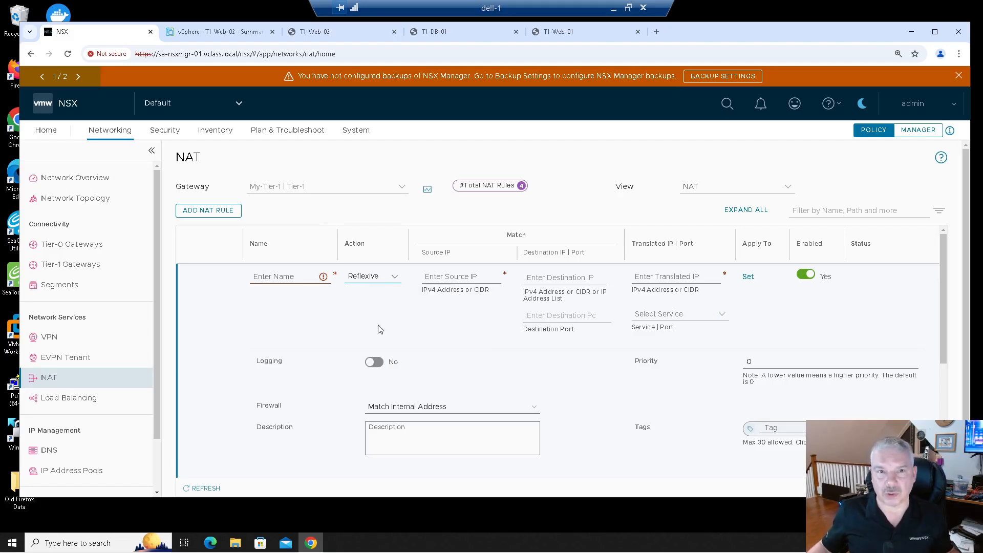